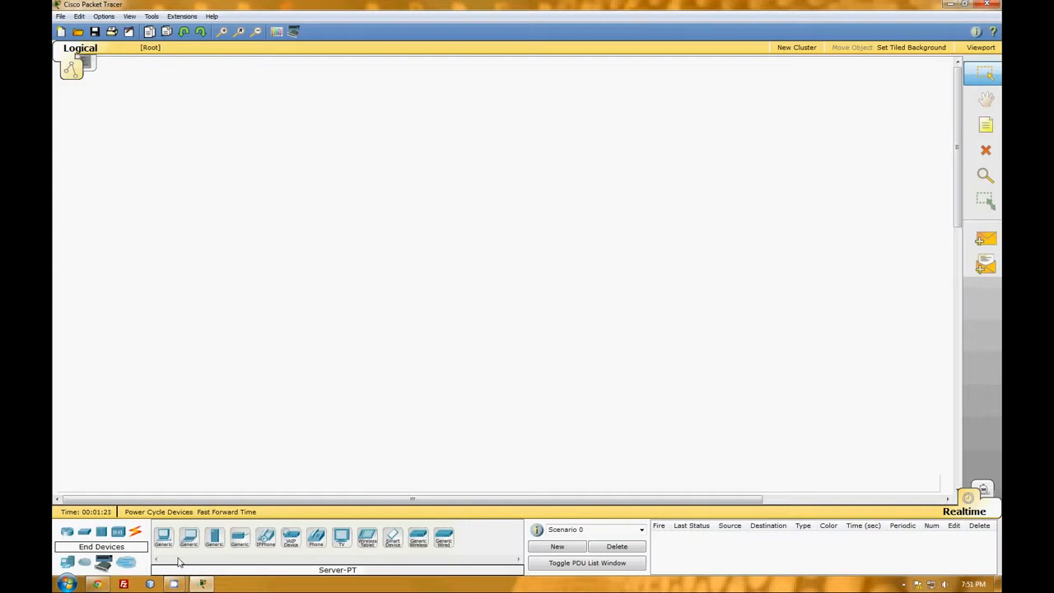
Place a 2811 router near the middle of the empty workspace.
{"action": "left_click", "coordinate": [67, 532]}
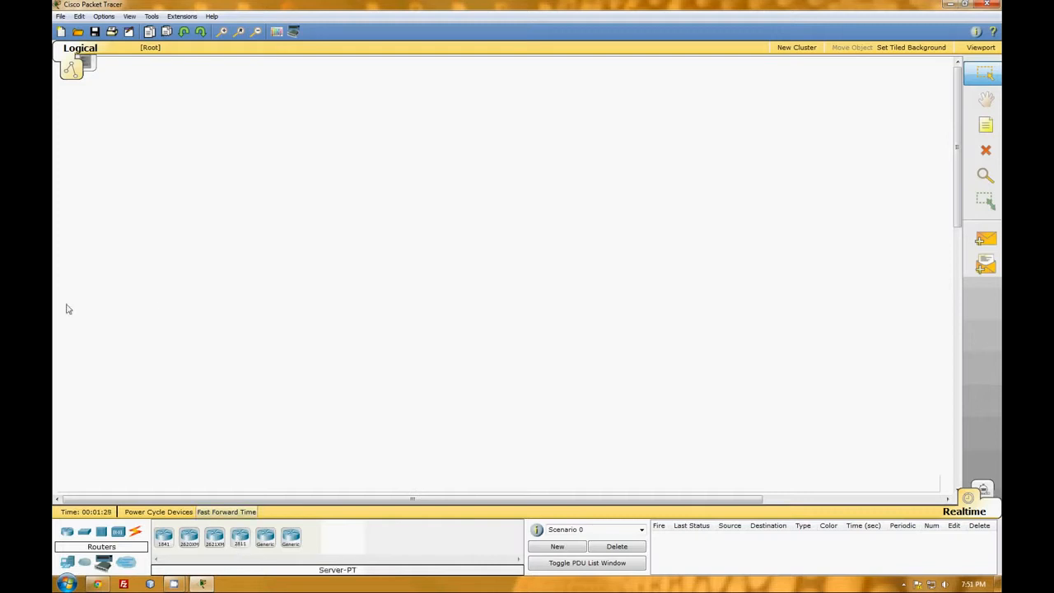
{"action": "left_click", "coordinate": [241, 543]}
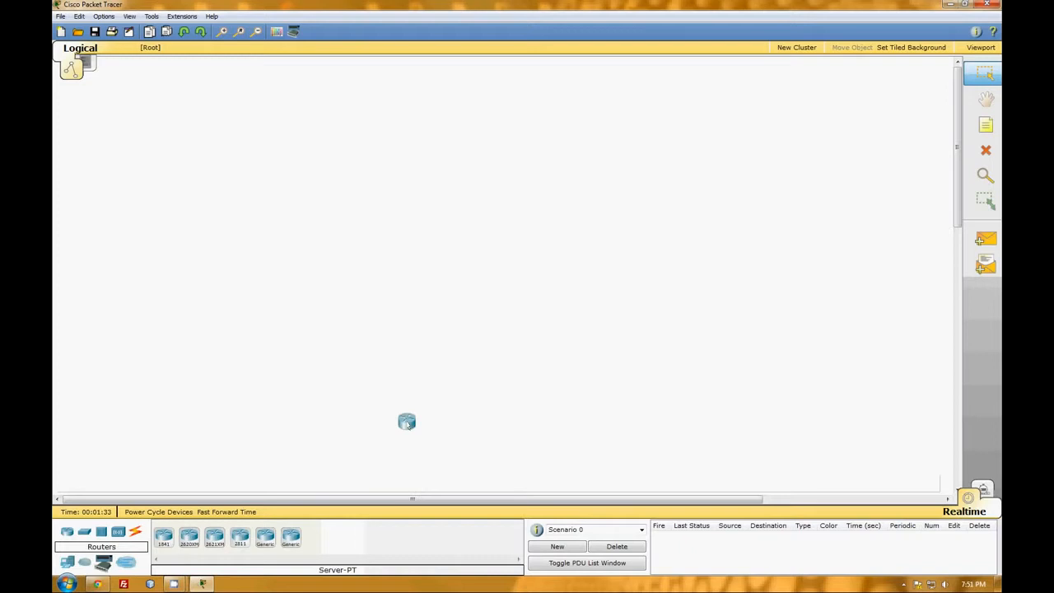
{"action": "left_click", "coordinate": [454, 271]}
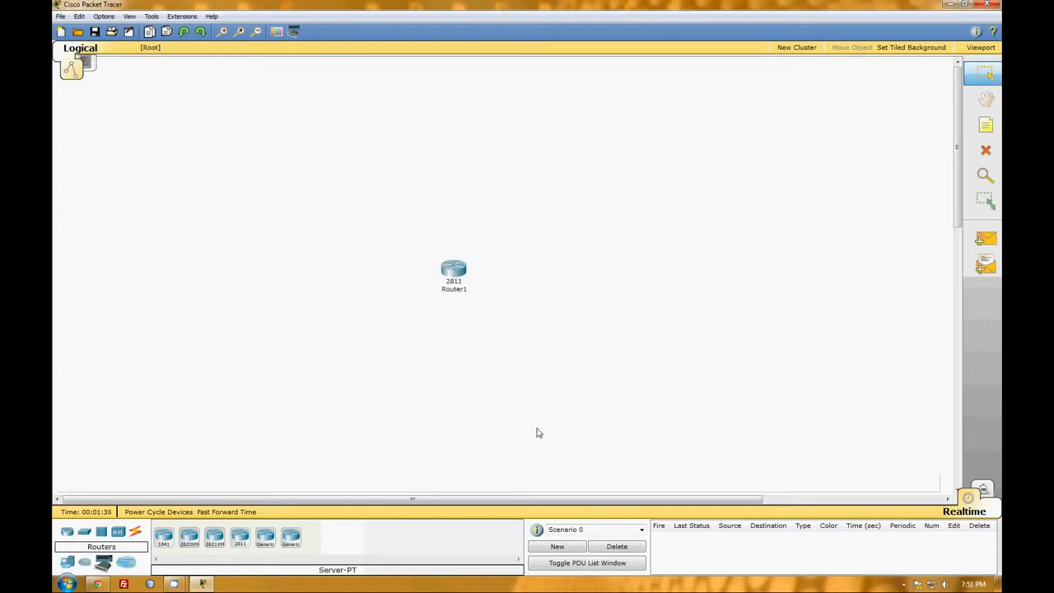
Add three generic PCs to the left of the router, one below another.
{"action": "left_click", "coordinate": [67, 562]}
{"action": "left_click", "coordinate": [162, 536]}
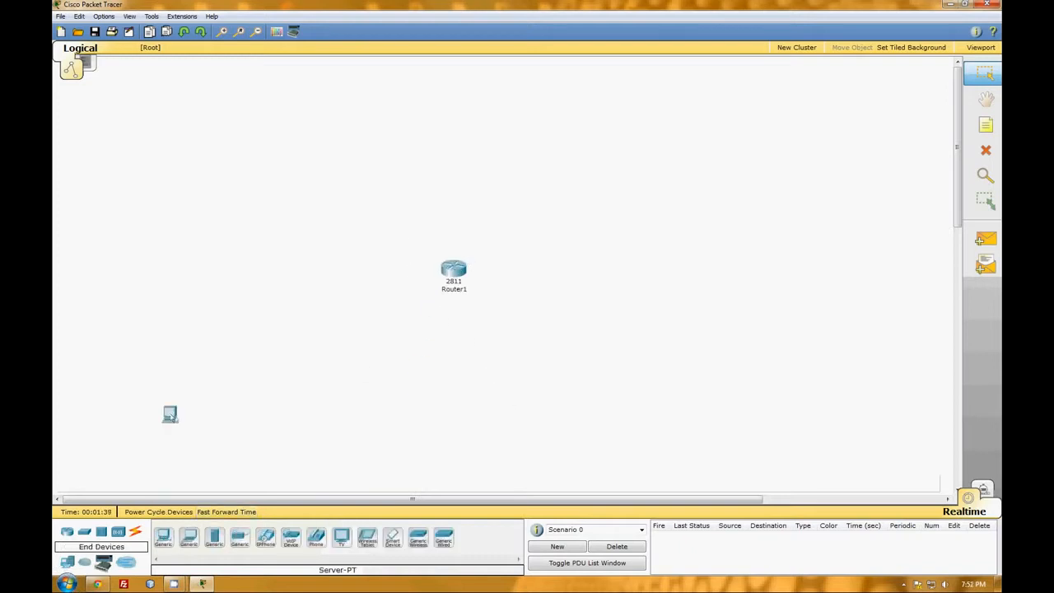
{"action": "left_click", "coordinate": [229, 218]}
{"action": "left_click", "coordinate": [164, 539]}
{"action": "left_click", "coordinate": [236, 313]}
{"action": "left_click", "coordinate": [169, 539]}
{"action": "left_click", "coordinate": [251, 363]}
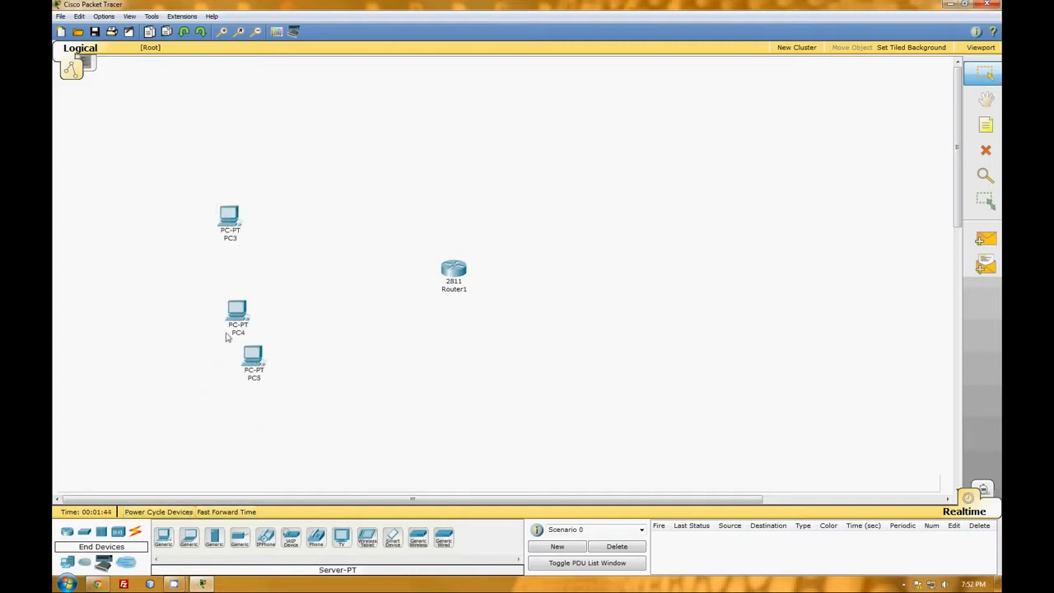
Align the three PCs into an evenly spaced vertical column beside the router.
{"action": "left_click_drag", "start_coordinate": [234, 314], "coordinate": [256, 288]}
{"action": "left_click_drag", "start_coordinate": [227, 228], "coordinate": [252, 185]}
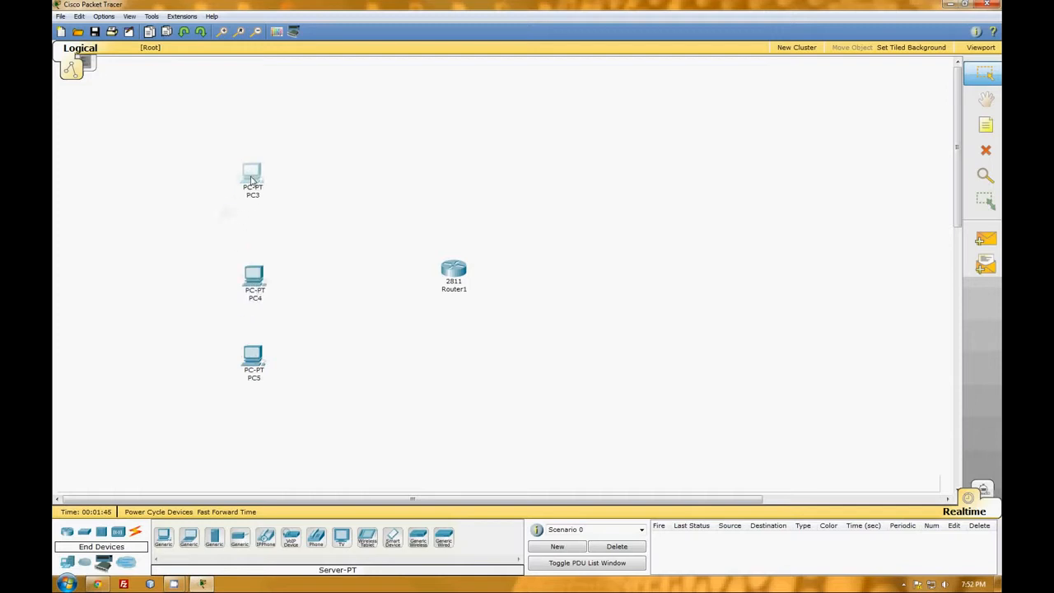
{"action": "left_click_drag", "start_coordinate": [258, 262], "coordinate": [259, 237]}
{"action": "left_click_drag", "start_coordinate": [260, 366], "coordinate": [263, 332]}
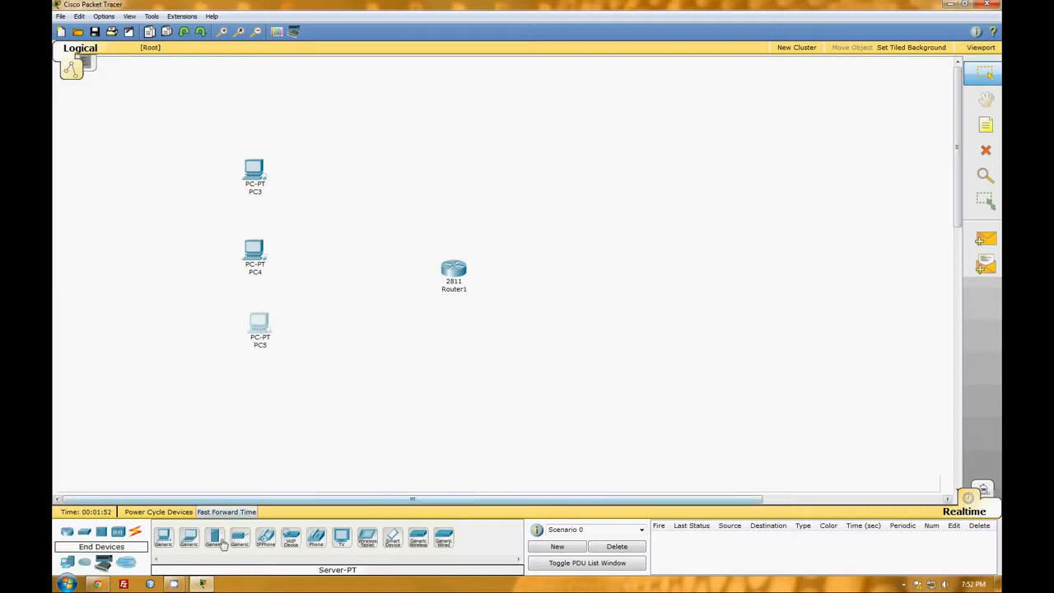
Place a generic server above the three PCs and reposition the PCs and the router to balance the layout.
{"action": "left_click_drag", "start_coordinate": [221, 544], "coordinate": [319, 133]}
{"action": "left_click_drag", "start_coordinate": [251, 177], "coordinate": [269, 200]}
{"action": "mouse_move", "coordinate": [250, 257]}
{"action": "left_mouse_down"}
{"action": "mouse_move", "coordinate": [265, 275]}
{"action": "mouse_move", "coordinate": [268, 265]}
{"action": "left_mouse_up"}
{"action": "left_click_drag", "start_coordinate": [259, 323], "coordinate": [281, 341]}
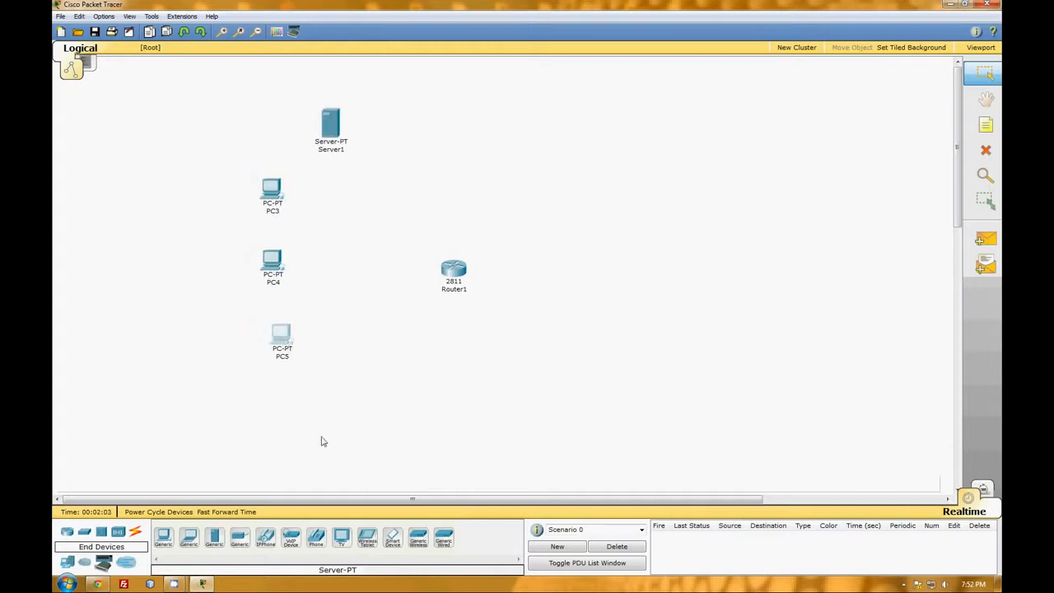
{"action": "left_click_drag", "start_coordinate": [457, 269], "coordinate": [484, 246]}
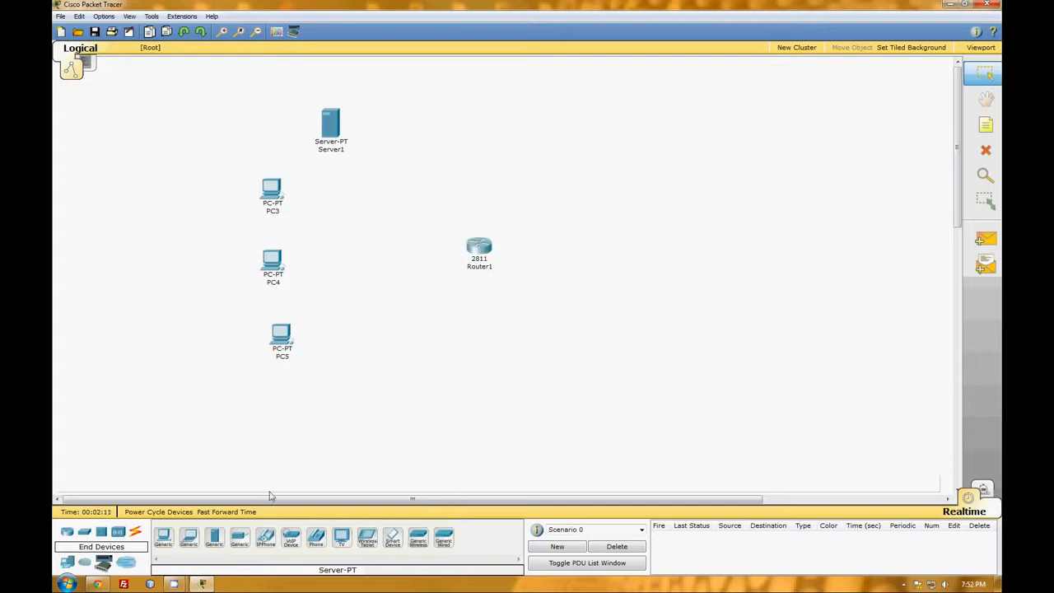
Add three more generic PCs to the right of the router, one below another.
{"action": "left_click", "coordinate": [165, 543]}
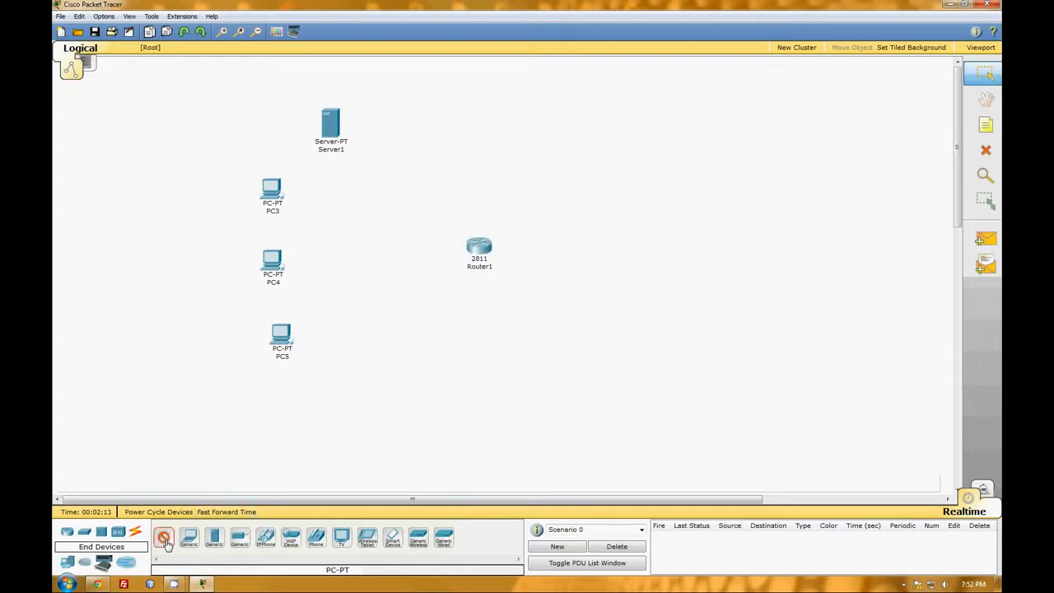
{"action": "left_click", "coordinate": [642, 152]}
{"action": "left_click", "coordinate": [164, 539]}
{"action": "left_click", "coordinate": [667, 232]}
{"action": "left_click", "coordinate": [165, 539]}
{"action": "left_click", "coordinate": [699, 321]}
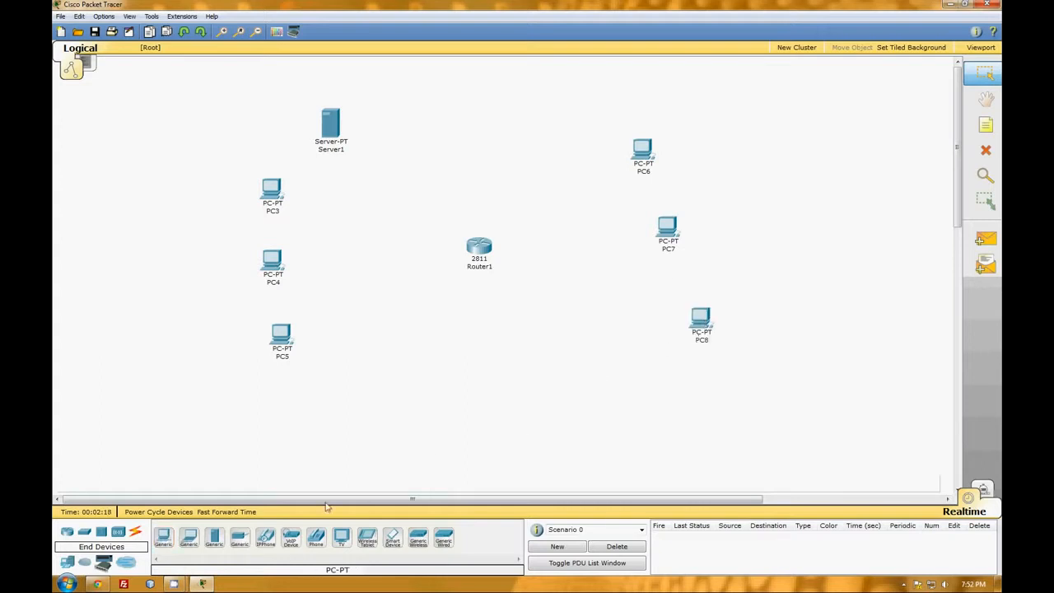
Place a second generic server above the right-hand PCs and tidy the positions of the surrounding PCs.
{"action": "left_click", "coordinate": [238, 539]}
{"action": "left_click", "coordinate": [577, 109]}
{"action": "left_click_drag", "start_coordinate": [642, 150], "coordinate": [649, 145]}
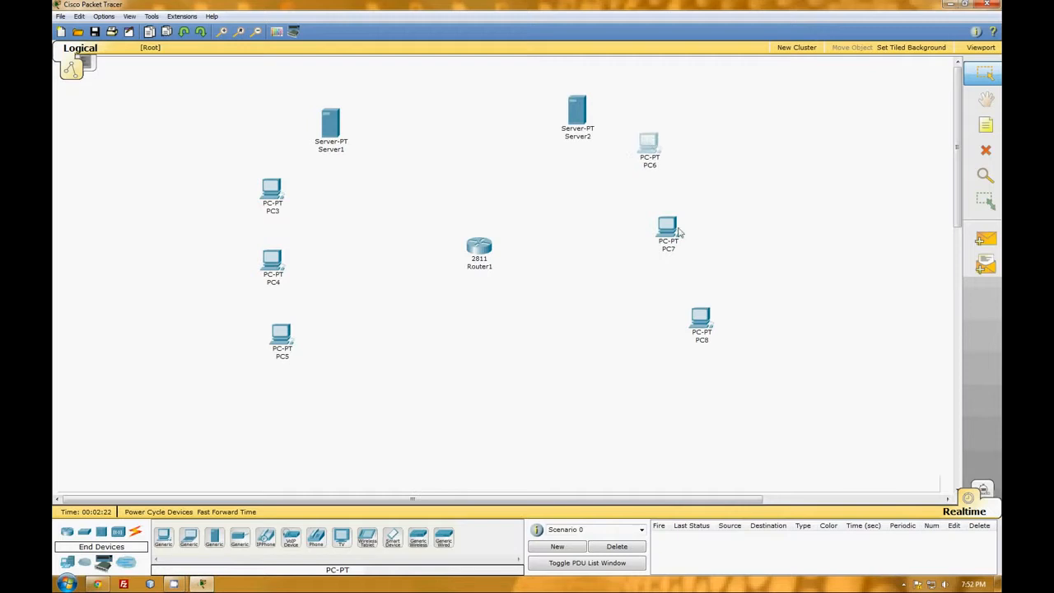
{"action": "left_click_drag", "start_coordinate": [668, 228], "coordinate": [668, 215]}
{"action": "left_click_drag", "start_coordinate": [701, 320], "coordinate": [679, 309]}
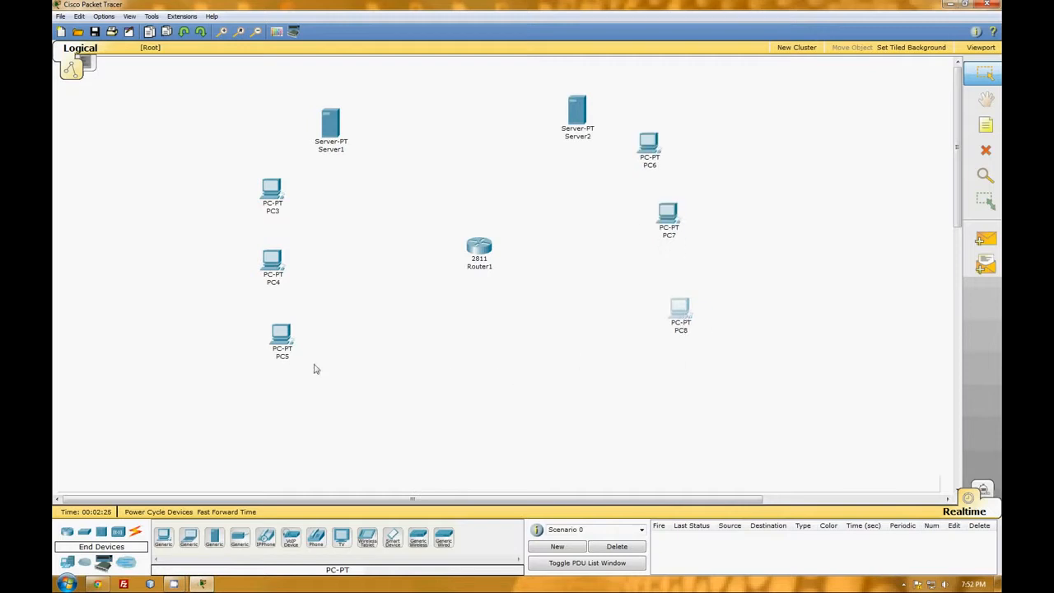
{"action": "left_click_drag", "start_coordinate": [282, 344], "coordinate": [293, 344]}
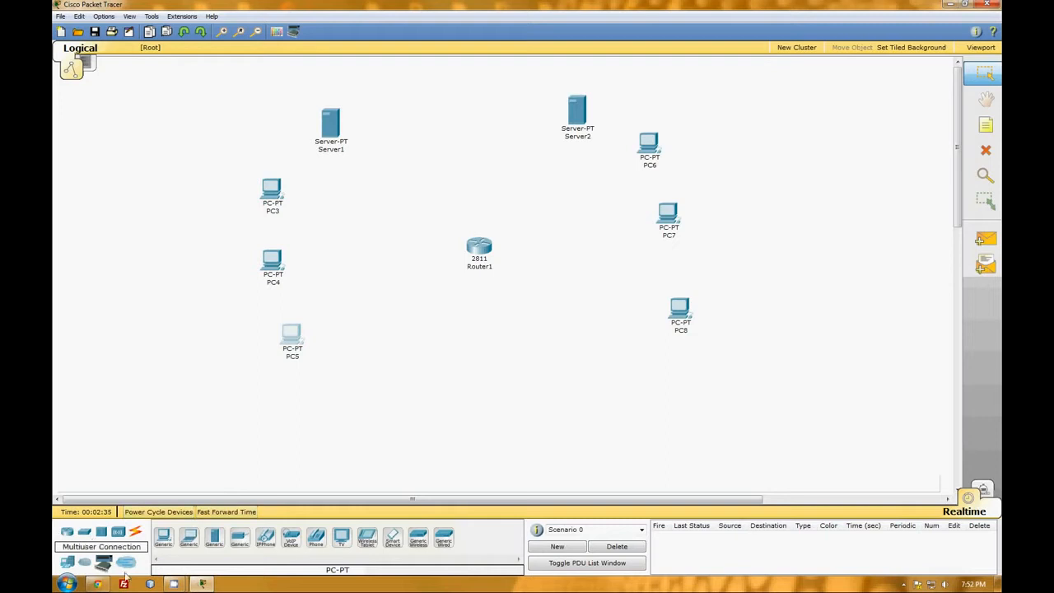
Add two 2950-24 switches, one on each side of the router between it and the PCs.
{"action": "left_click", "coordinate": [83, 534]}
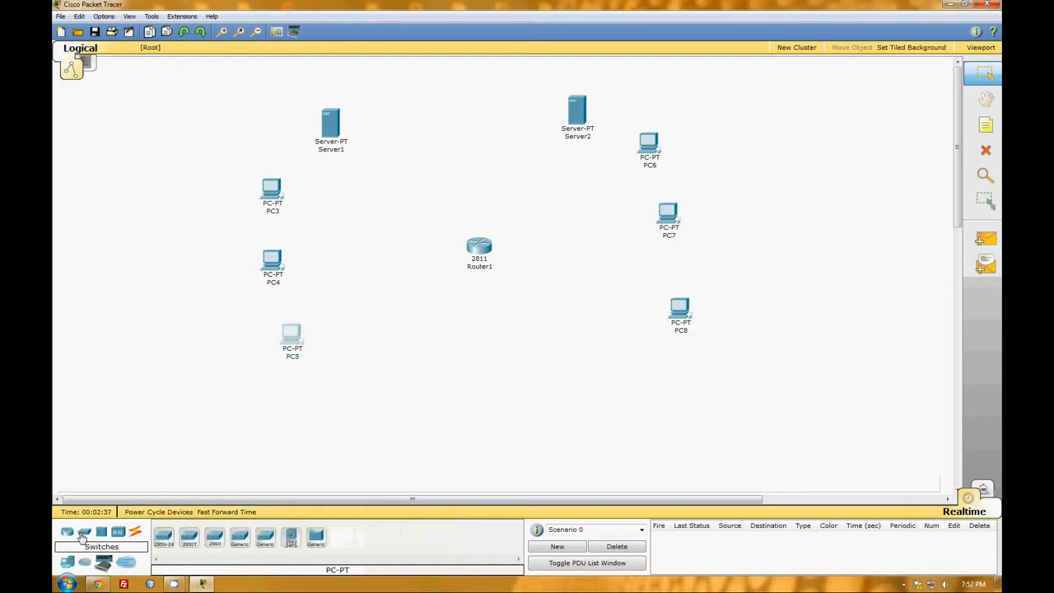
{"action": "left_click_drag", "start_coordinate": [167, 549], "coordinate": [385, 251]}
{"action": "left_click_drag", "start_coordinate": [164, 540], "coordinate": [586, 247]}
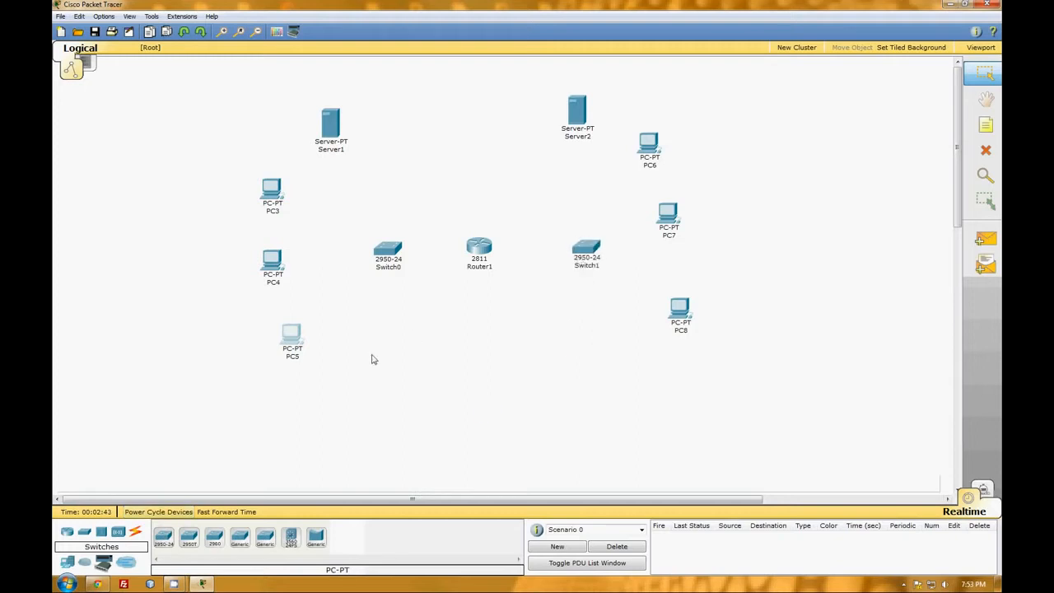
Connect Server1 to FastEthernet0/2 on Switch0 with a copper straight-through cable.
{"action": "left_click", "coordinate": [135, 534]}
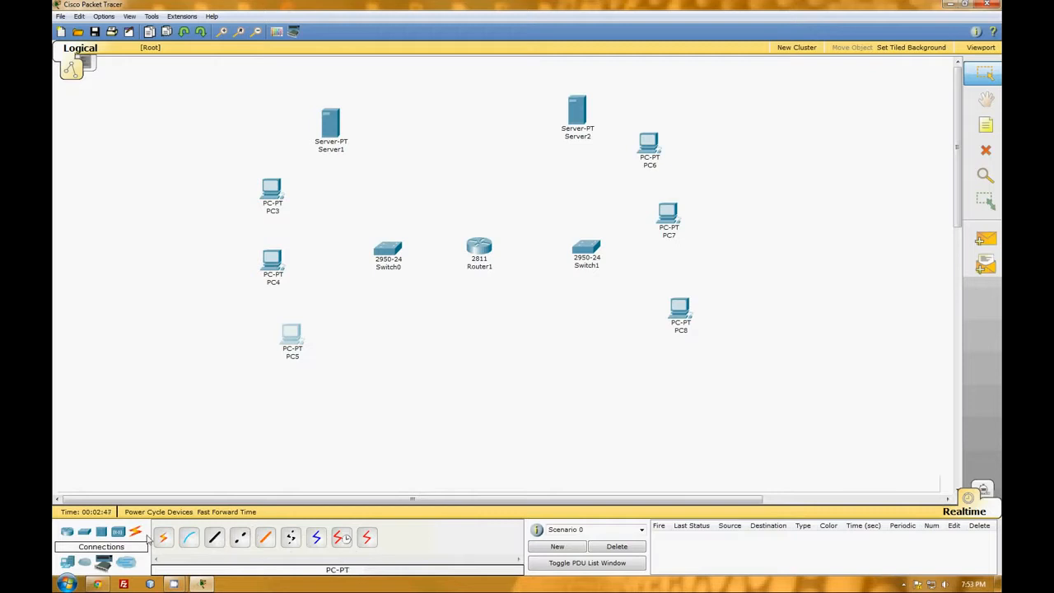
{"action": "left_click", "coordinate": [211, 539]}
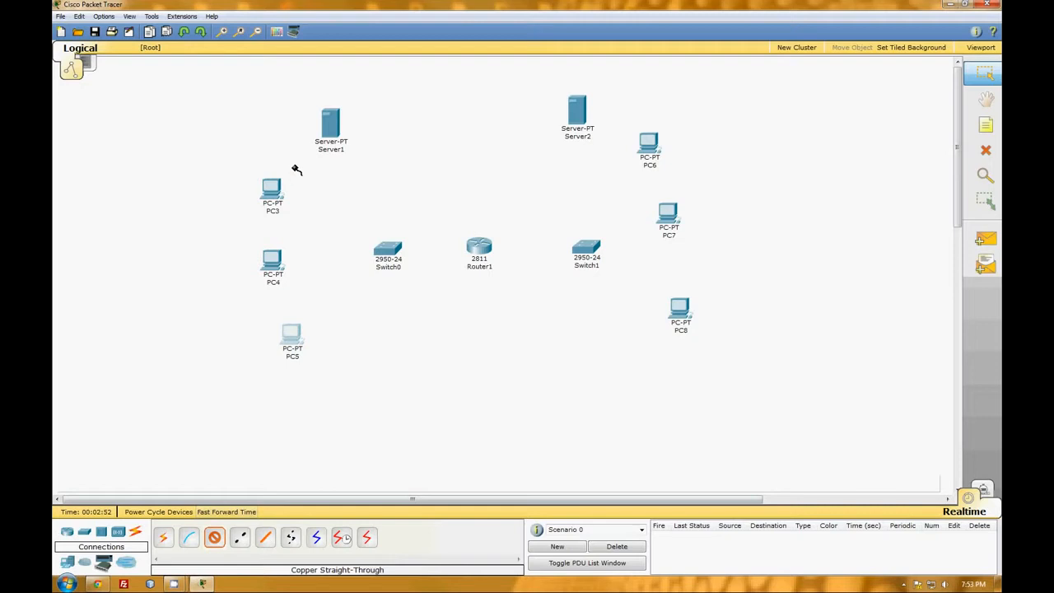
{"action": "left_click", "coordinate": [331, 132]}
{"action": "left_click", "coordinate": [346, 115]}
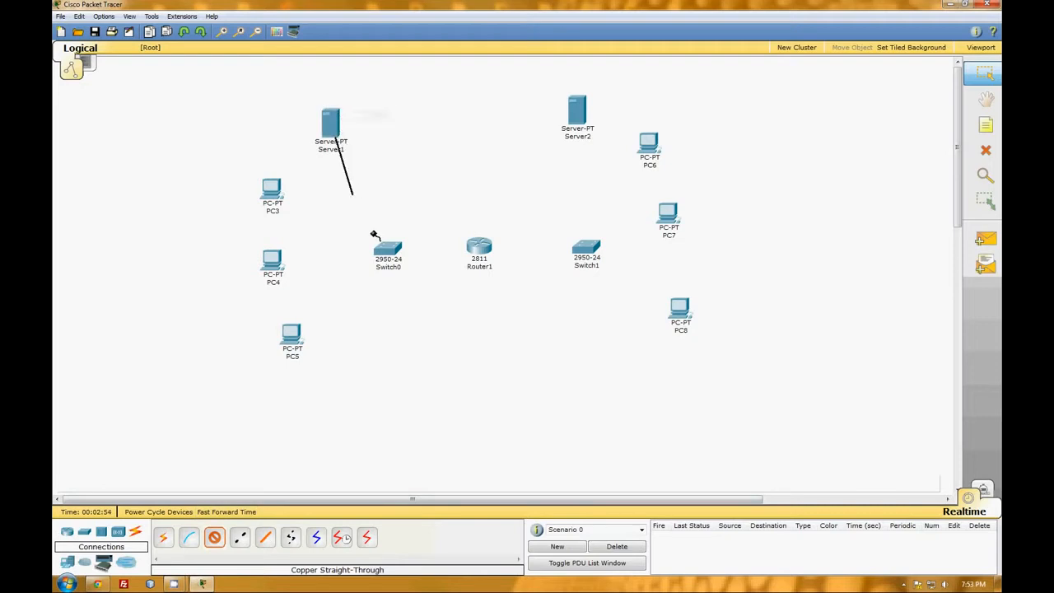
{"action": "left_click", "coordinate": [392, 252]}
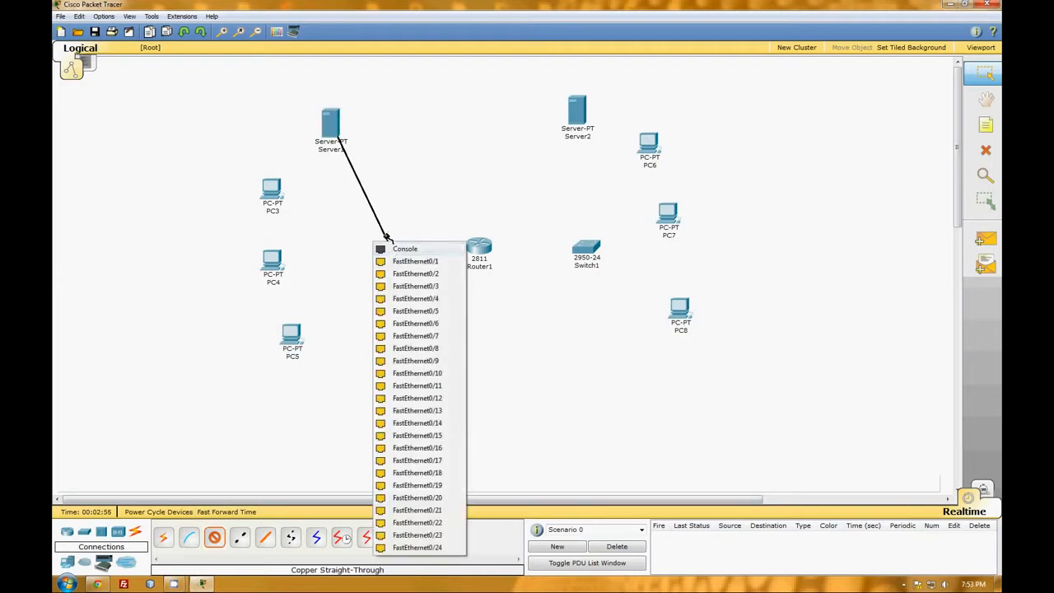
{"action": "left_click", "coordinate": [434, 278]}
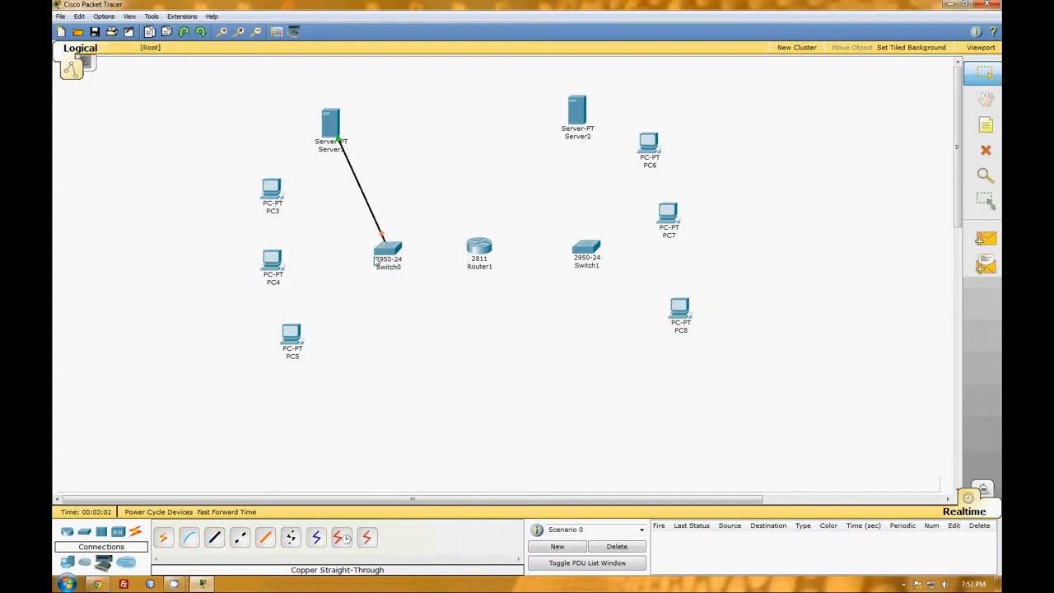
Connect PC3 to FastEthernet0/3 on Switch0 with a copper straight-through cable.
{"action": "left_click", "coordinate": [214, 537]}
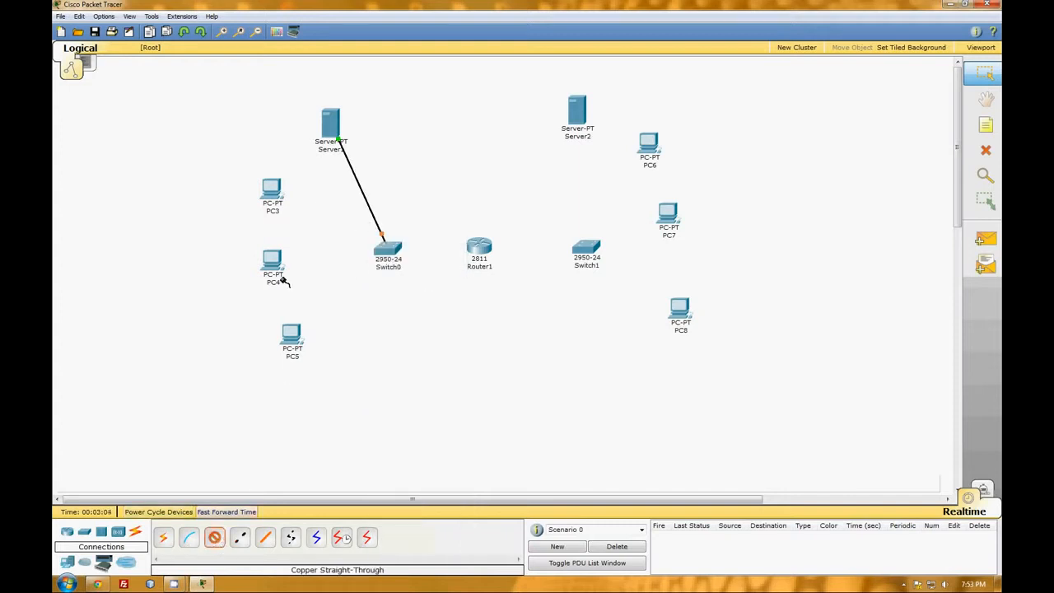
{"action": "left_click", "coordinate": [277, 199]}
{"action": "left_click", "coordinate": [309, 202]}
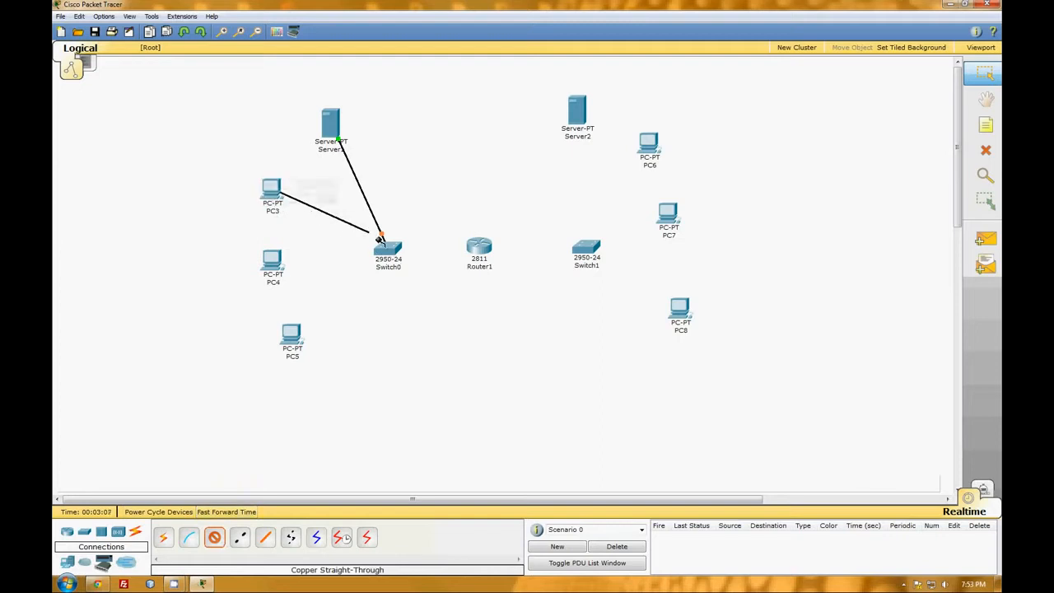
{"action": "left_click", "coordinate": [380, 245]}
{"action": "left_click", "coordinate": [404, 277]}
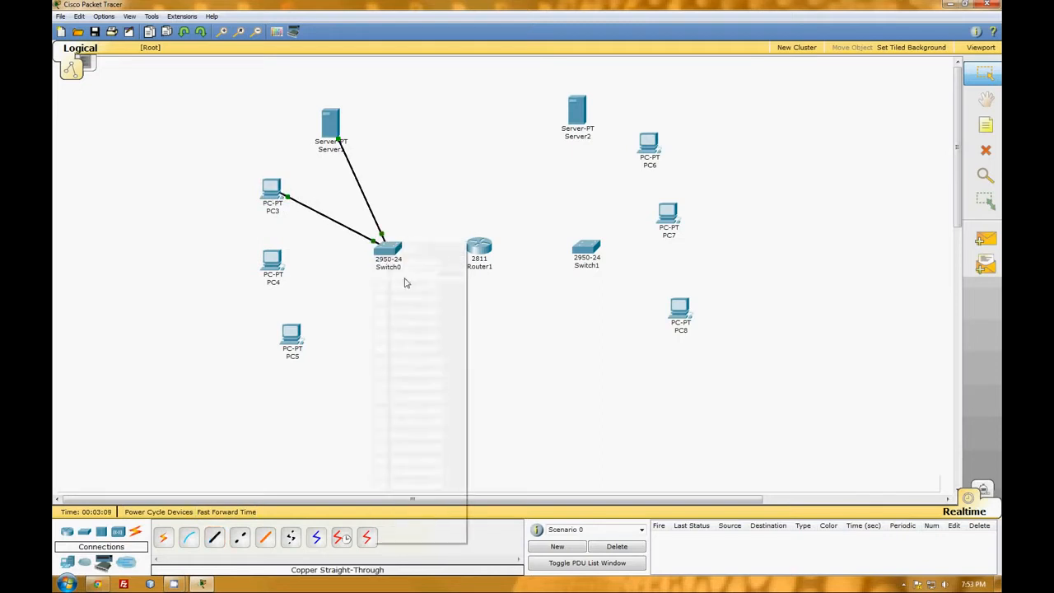
Connect PC4 to FastEthernet0/4 on Switch0 with a copper straight-through cable.
{"action": "left_click", "coordinate": [268, 264]}
{"action": "left_click", "coordinate": [296, 269]}
{"action": "left_click", "coordinate": [384, 249]}
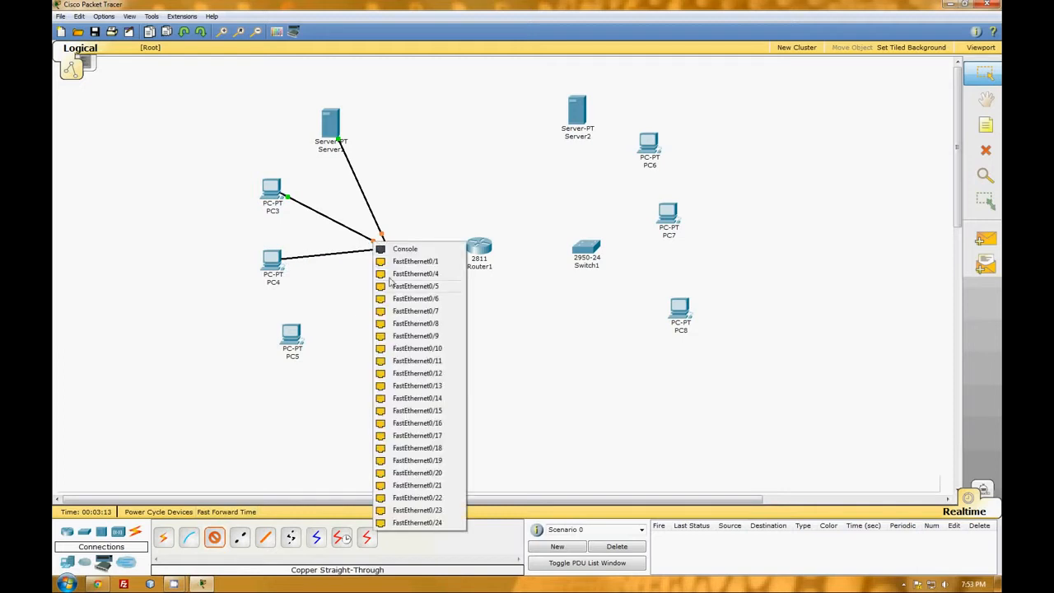
{"action": "left_click", "coordinate": [404, 273]}
Connect PC5 to FastEthernet0/5 on Switch0 with a copper straight-through cable.
{"action": "left_click", "coordinate": [214, 537]}
{"action": "left_click", "coordinate": [305, 344]}
{"action": "left_click", "coordinate": [325, 342]}
{"action": "left_click", "coordinate": [384, 248]}
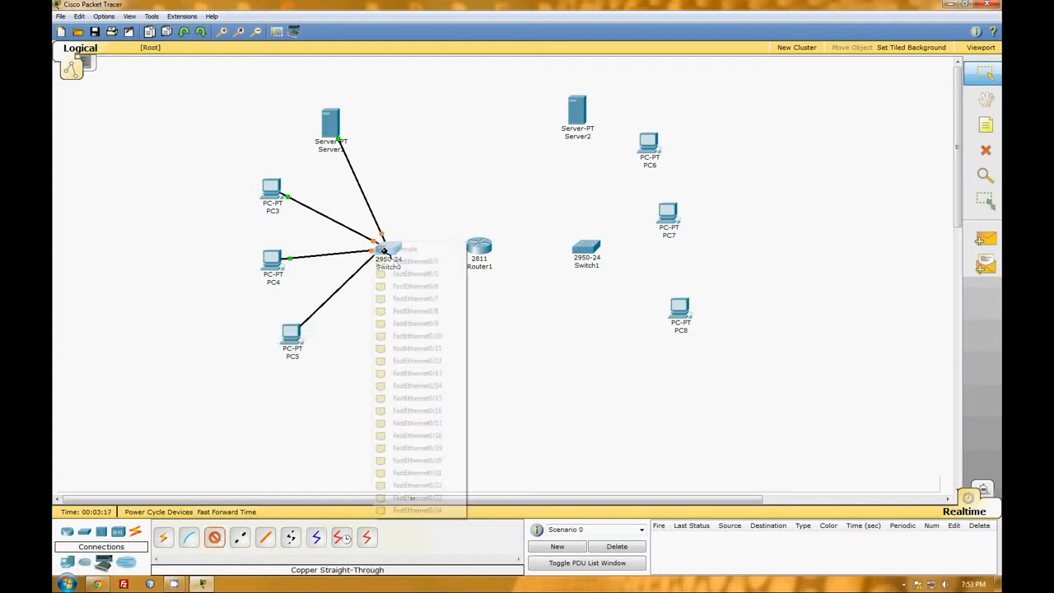
{"action": "left_click", "coordinate": [414, 275]}
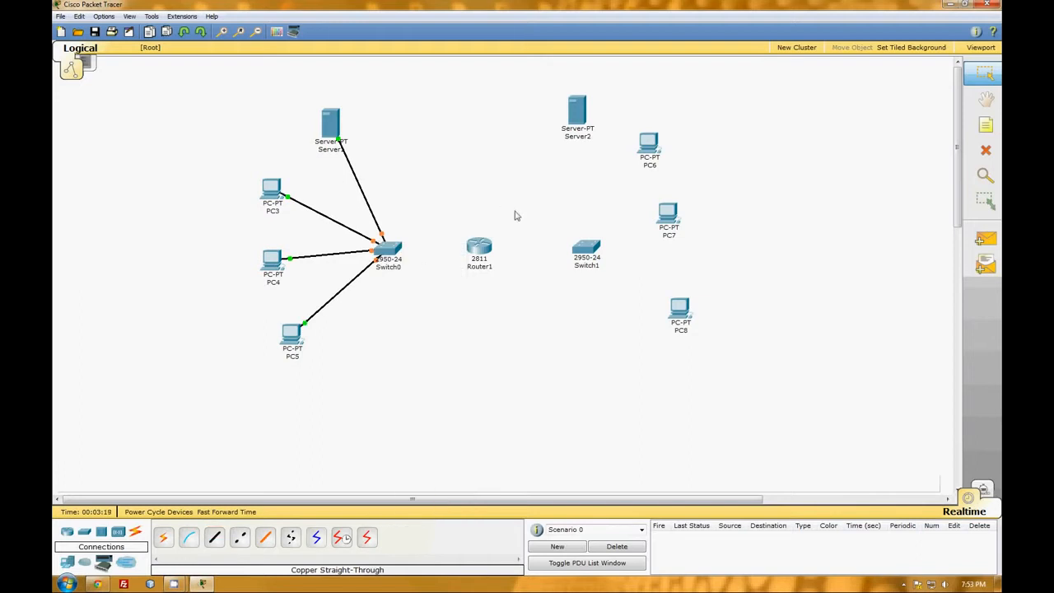
Connect Server2 to a FastEthernet port on Switch1 with a copper straight-through cable.
{"action": "left_click", "coordinate": [214, 536]}
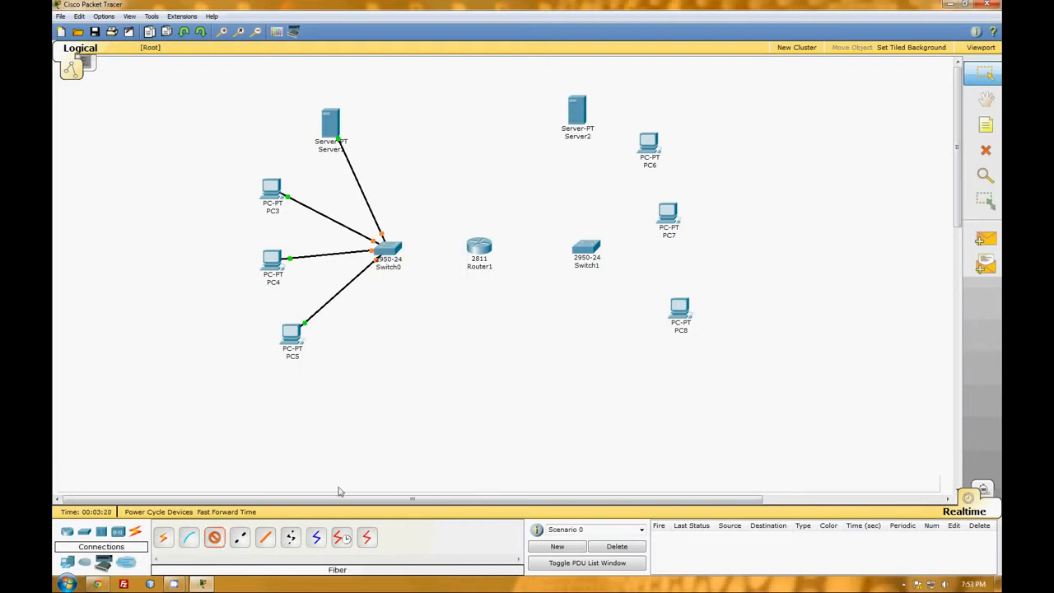
{"action": "left_click", "coordinate": [578, 111]}
{"action": "left_click", "coordinate": [617, 102]}
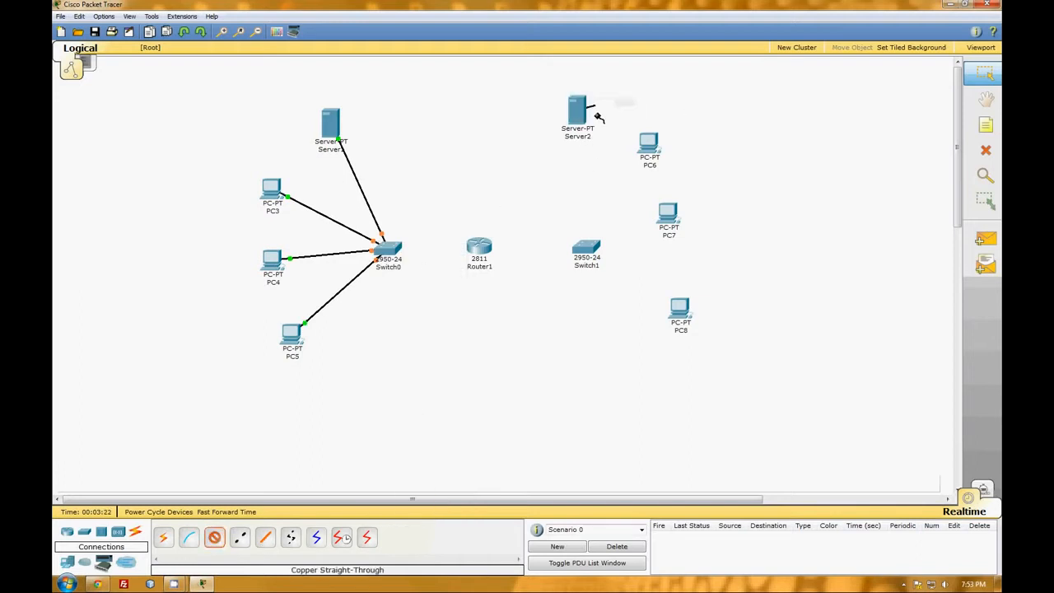
{"action": "left_click", "coordinate": [581, 245]}
{"action": "left_click", "coordinate": [613, 272]}
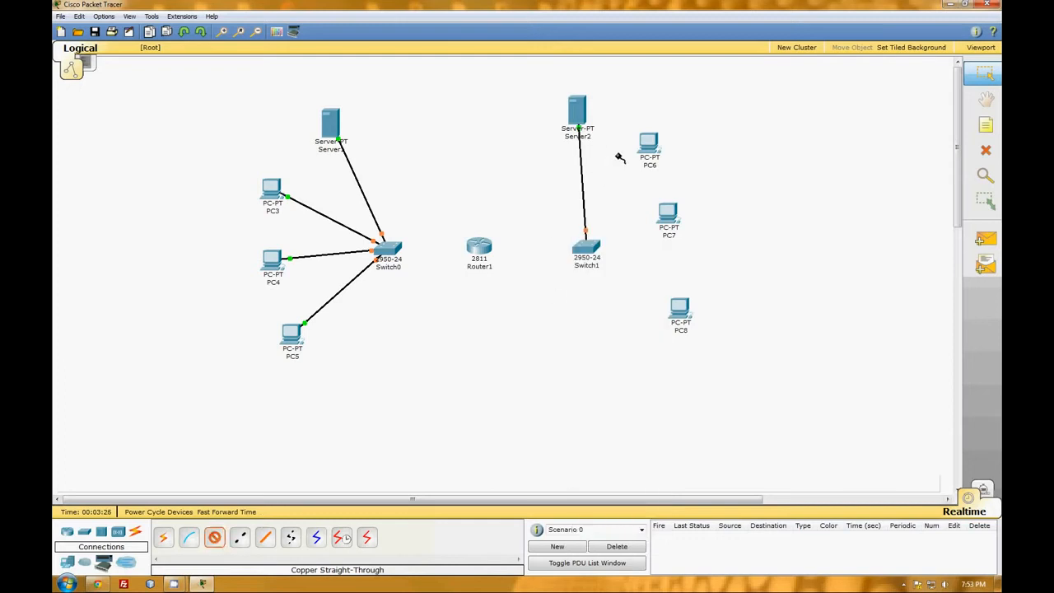
Connect PC6 to a free FastEthernet port on Switch1 with a copper straight-through cable.
{"action": "left_click", "coordinate": [649, 147]}
{"action": "left_click", "coordinate": [666, 150]}
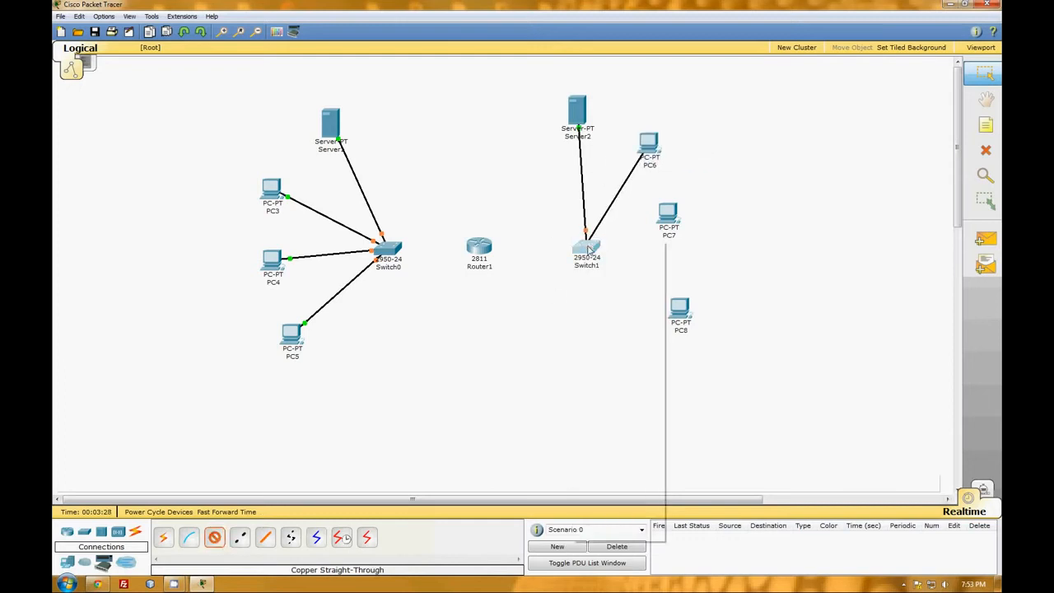
{"action": "left_click", "coordinate": [590, 248]}
{"action": "left_click", "coordinate": [601, 283]}
Connect PC7's FastEthernet port to a free FastEthernet port on Switch1 with a copper straight-through cable.
{"action": "left_click", "coordinate": [214, 539]}
{"action": "left_click", "coordinate": [663, 218]}
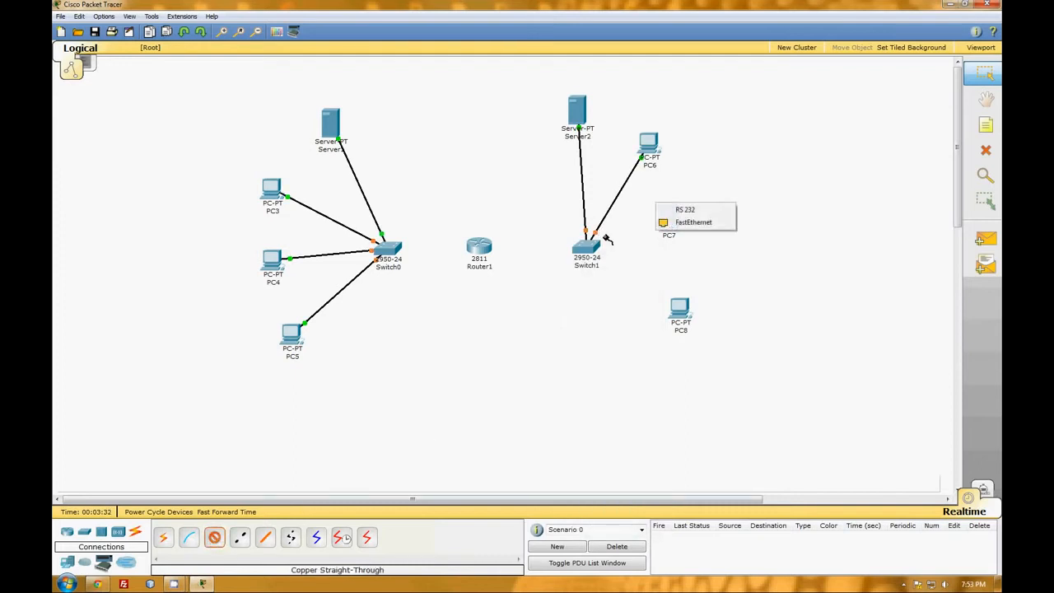
{"action": "left_click", "coordinate": [673, 222]}
{"action": "left_click", "coordinate": [586, 246]}
{"action": "left_click", "coordinate": [607, 275]}
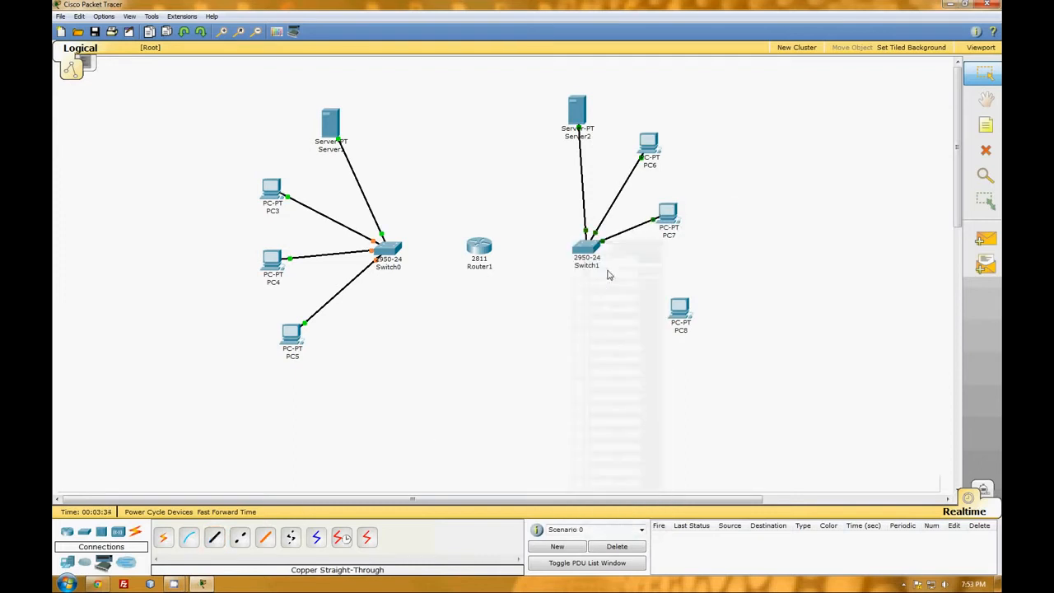
Connect PC8 to a free FastEthernet port on Switch1 with a copper straight-through cable.
{"action": "left_click", "coordinate": [214, 536]}
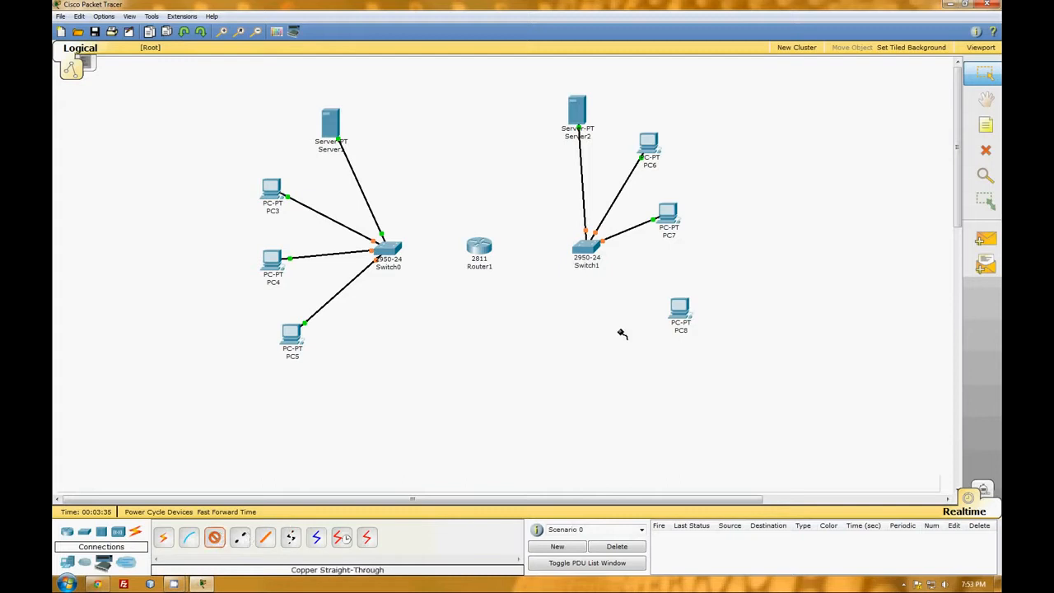
{"action": "left_click", "coordinate": [677, 310]}
{"action": "left_click", "coordinate": [688, 319]}
{"action": "left_click", "coordinate": [589, 251]}
{"action": "left_click", "coordinate": [605, 275]}
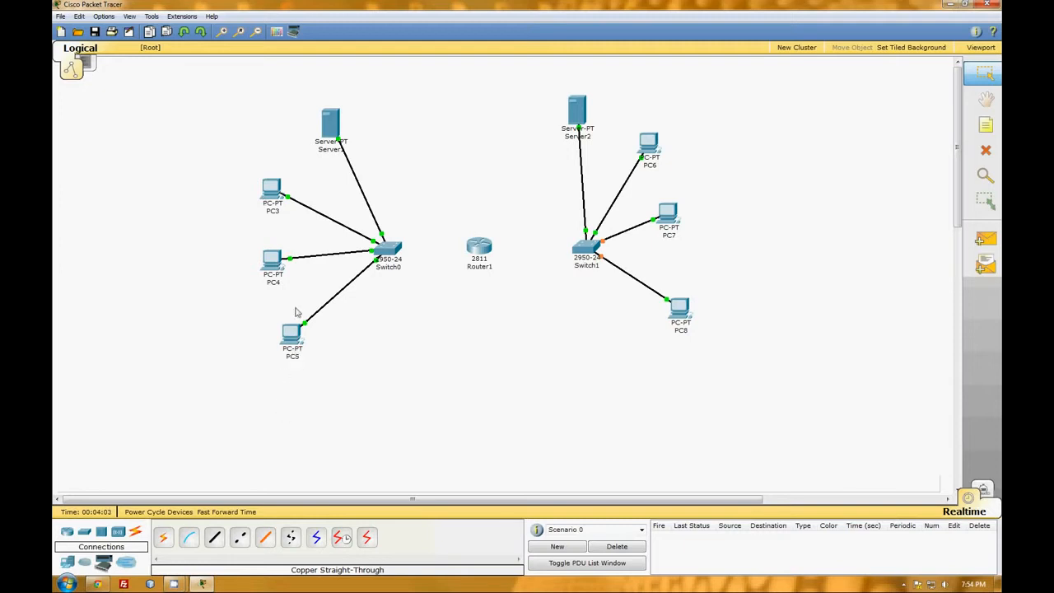
Connect Switch0's FastEthernet0/1 port to Router1's FastEthernet0/0 port with a copper straight-through cable.
{"action": "left_click", "coordinate": [214, 537]}
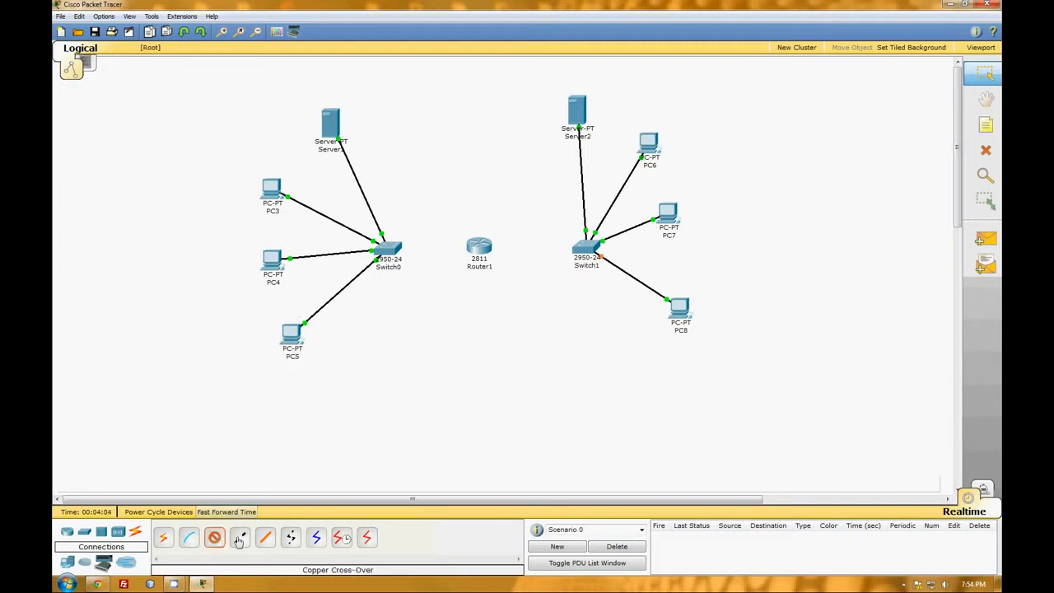
{"action": "left_click", "coordinate": [399, 251]}
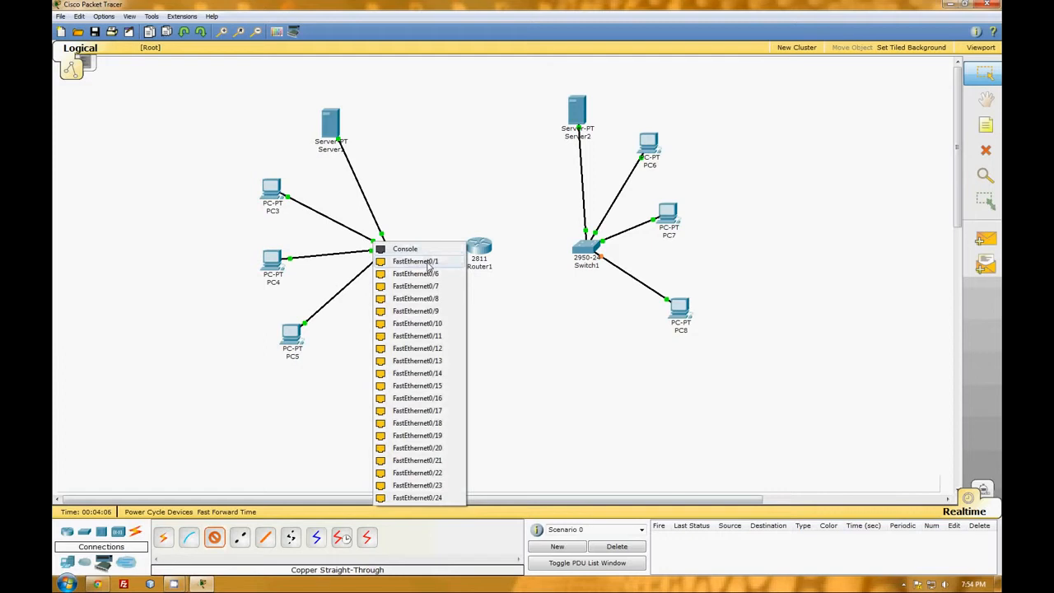
{"action": "left_click", "coordinate": [428, 261]}
{"action": "left_click", "coordinate": [493, 248]}
{"action": "left_click", "coordinate": [509, 254]}
Connect Switch1's FastEthernet0/1 port to Router1's FastEthernet0/1 port with a copper straight-through cable.
{"action": "left_click", "coordinate": [214, 537]}
{"action": "left_click", "coordinate": [597, 249]}
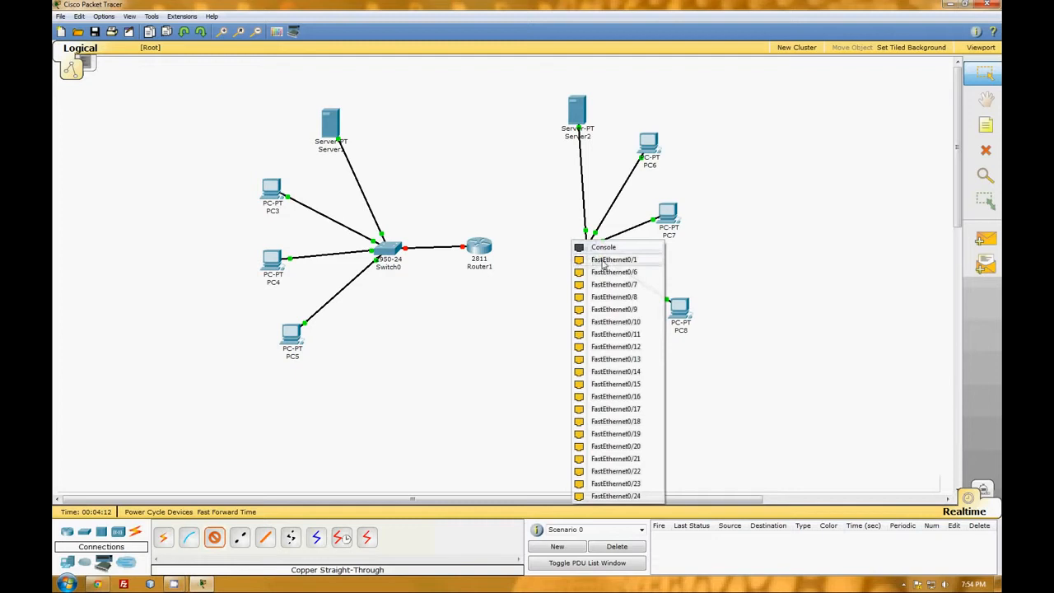
{"action": "left_click", "coordinate": [608, 257]}
{"action": "left_click", "coordinate": [478, 246]}
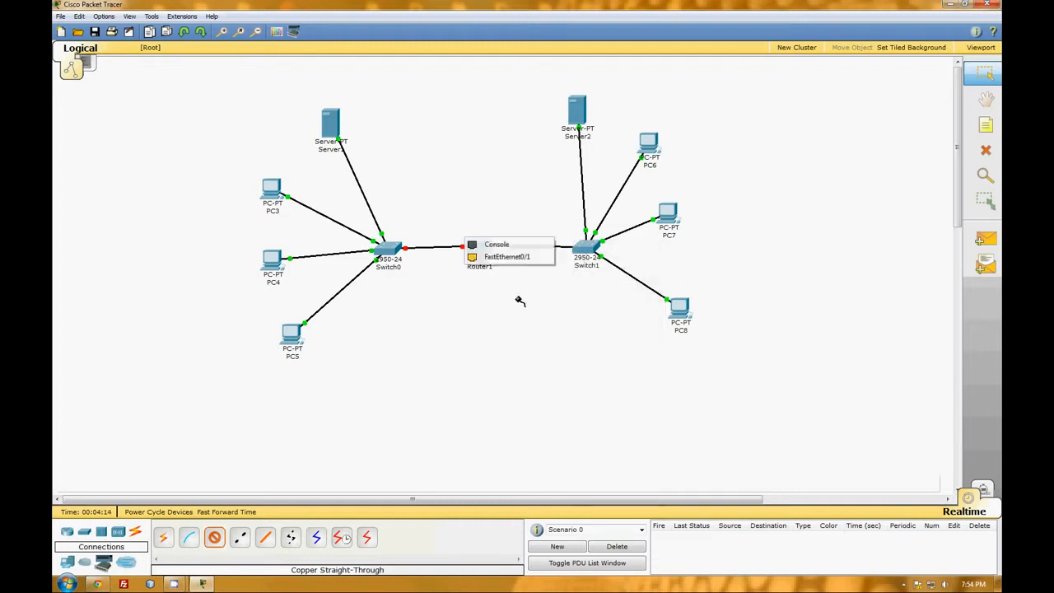
{"action": "left_click", "coordinate": [507, 258]}
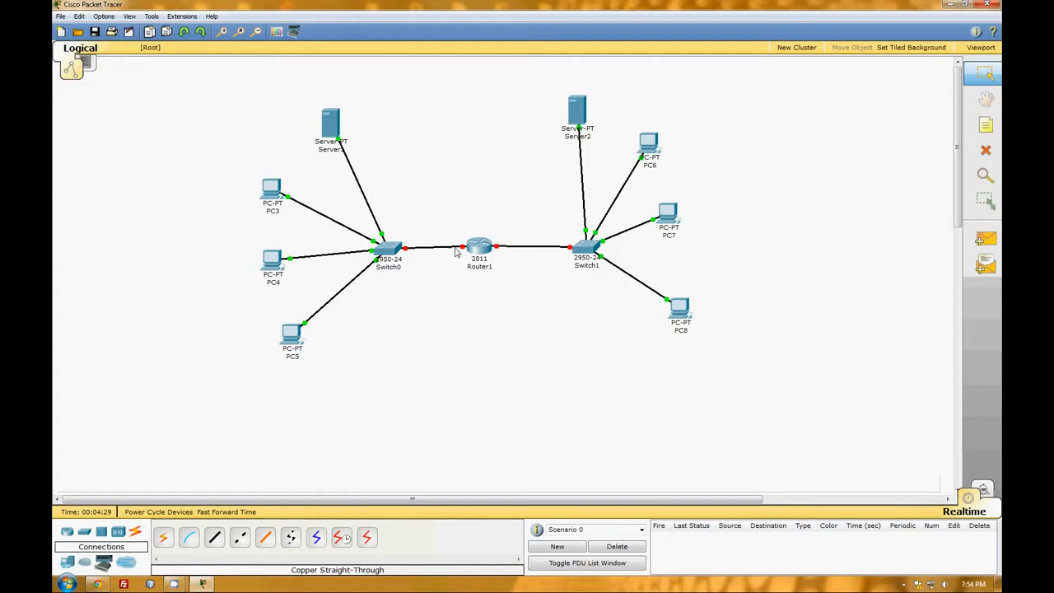
Open Router1's IOS command line interface and enlarge its window for more readable output.
{"action": "left_click", "coordinate": [482, 249]}
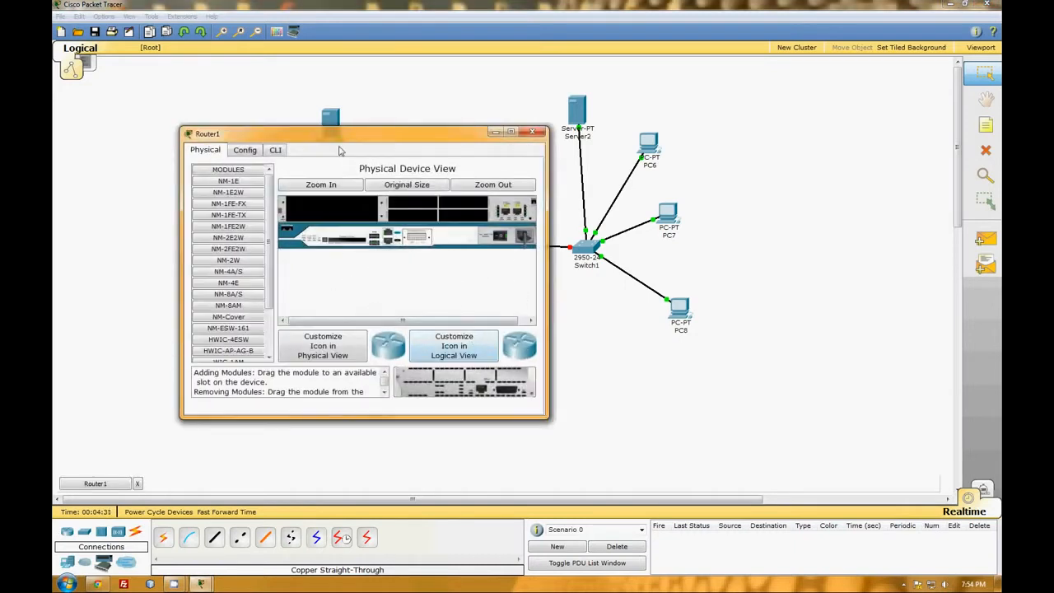
{"action": "left_click_drag", "start_coordinate": [341, 138], "coordinate": [349, 134]}
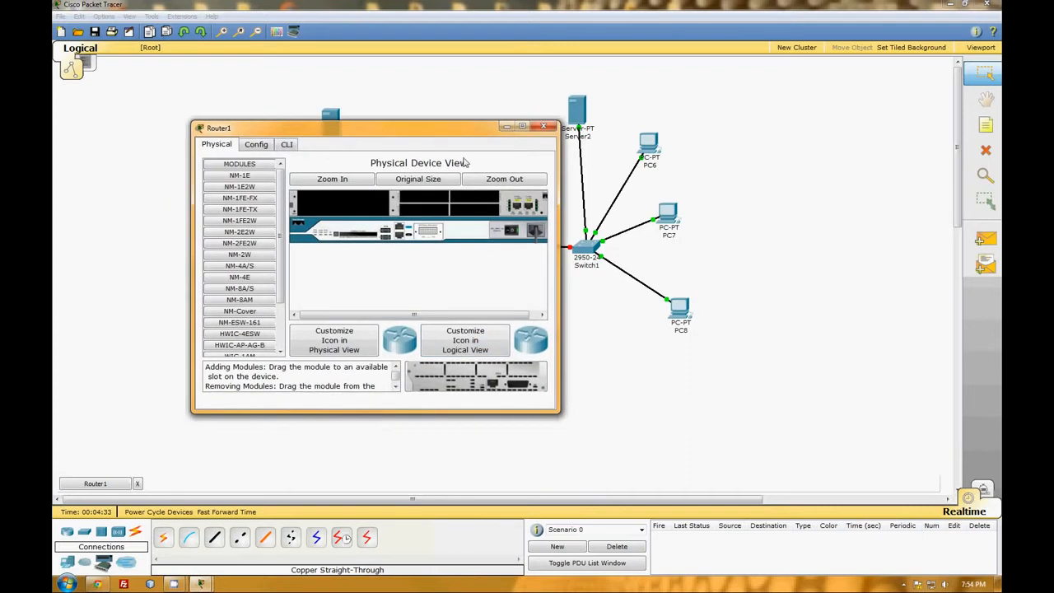
{"action": "left_click_drag", "start_coordinate": [445, 134], "coordinate": [394, 207]}
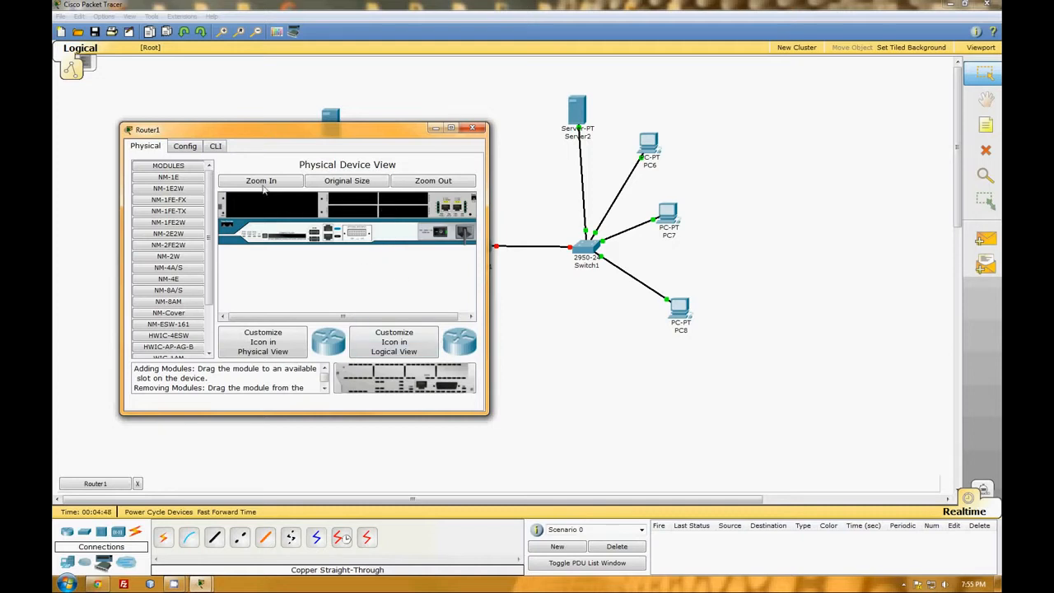
{"action": "left_click", "coordinate": [216, 147]}
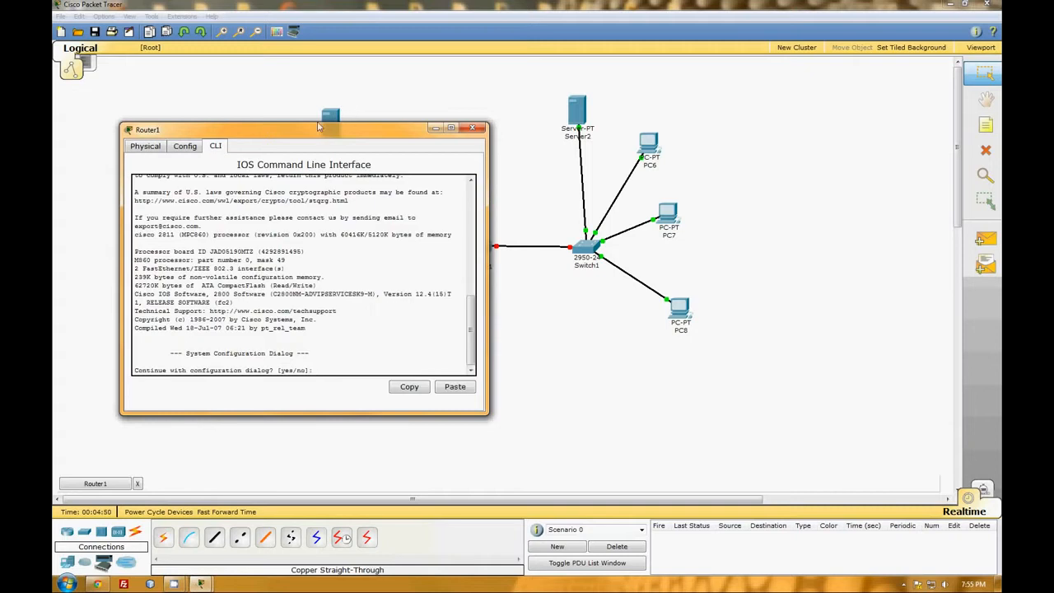
{"action": "left_click_drag", "start_coordinate": [317, 126], "coordinate": [312, 71]}
{"action": "left_click_drag", "start_coordinate": [500, 359], "coordinate": [813, 461]}
{"action": "left_click_drag", "start_coordinate": [457, 74], "coordinate": [522, 41]}
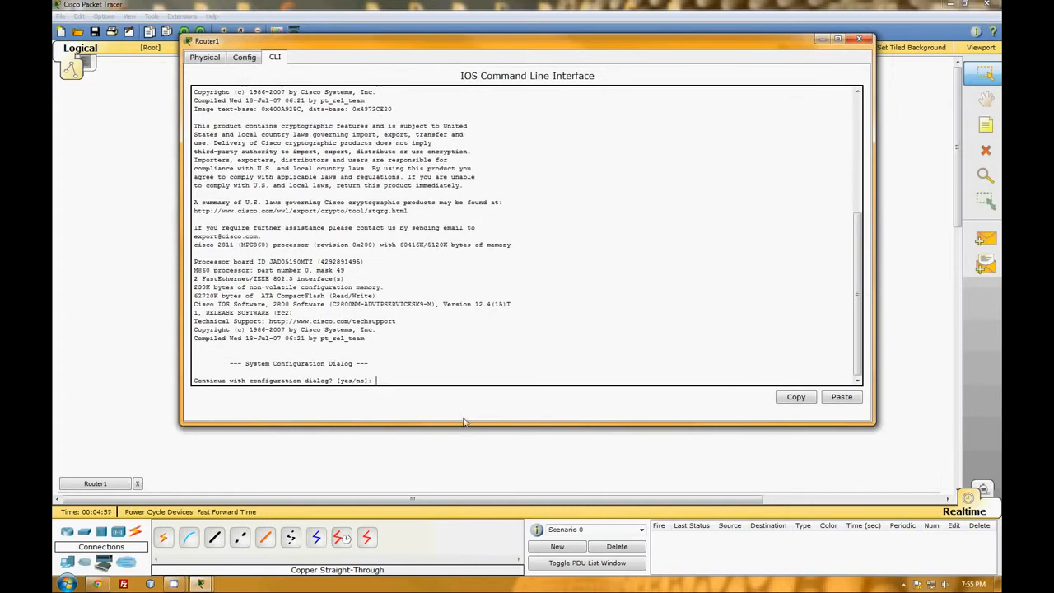
{"action": "left_click_drag", "start_coordinate": [358, 421], "coordinate": [357, 446]}
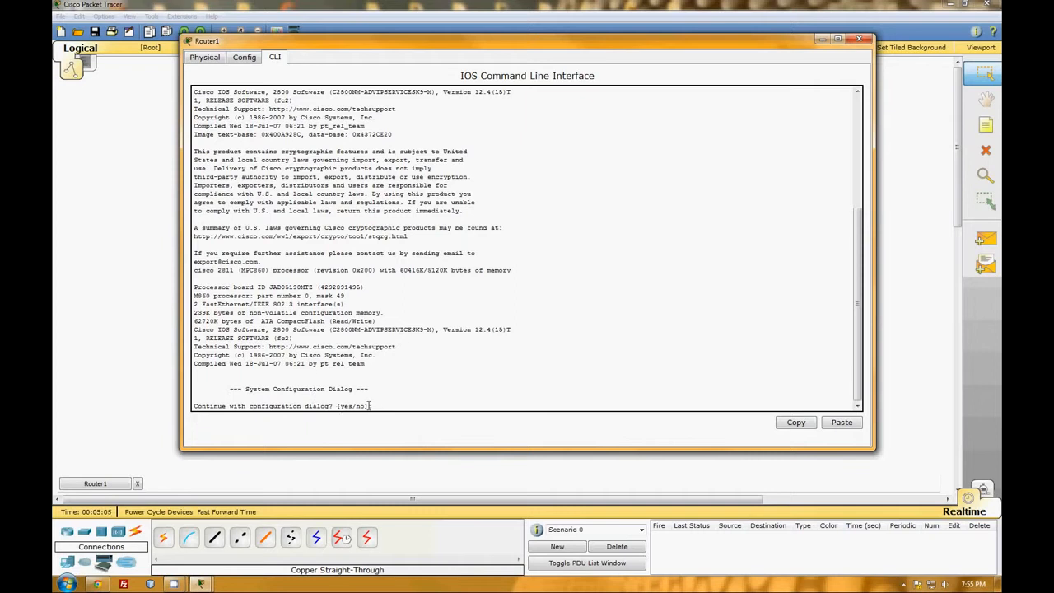
Decline Router1's initial system configuration dialog with "no" and start the command session.
{"action": "type", "text": "no"}
{"action": "key", "text": "Return"}
{"action": "key", "text": "Return"}
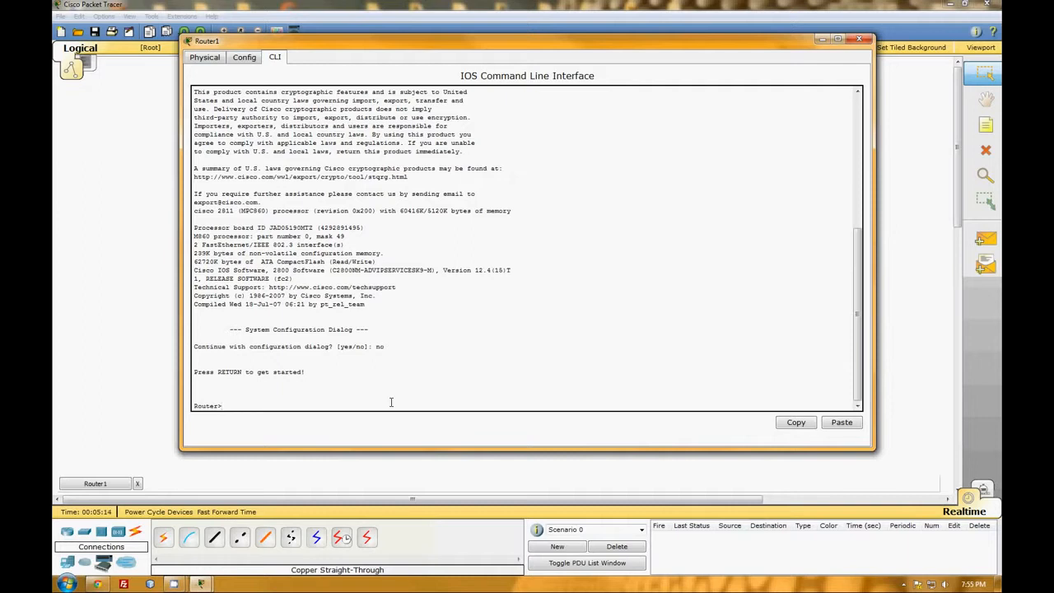
Enter privileged EXEC mode on Router1 and list its interfaces with show ip interface brief.
{"action": "type", "text": "en"}
{"action": "key", "text": "Return"}
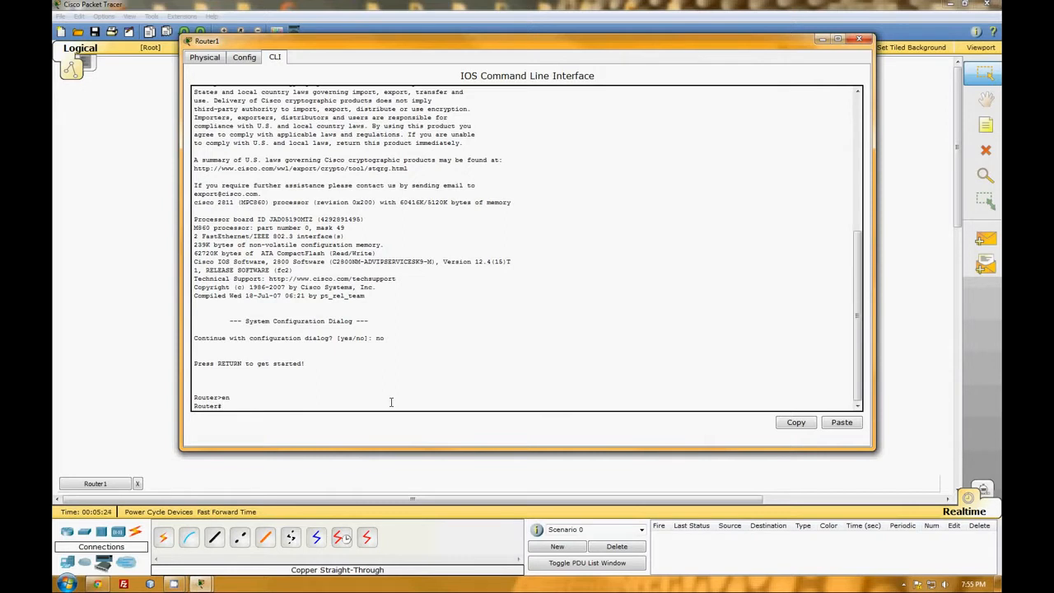
{"action": "type", "text": "show ip interface brief"}
{"action": "key", "text": "Return"}
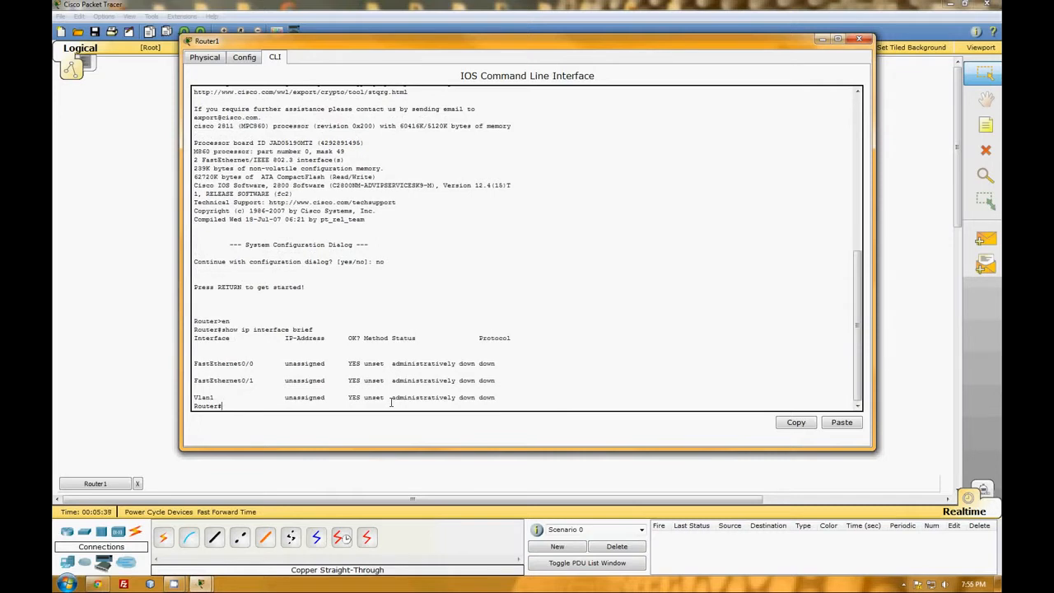
Enter global configuration mode on Router1 and open interface fa0/0 for configuration.
{"action": "type", "text": "conf"}
{"action": "type", "text": "ig"}
{"action": "type", "text": " t"}
{"action": "key", "text": "Return"}
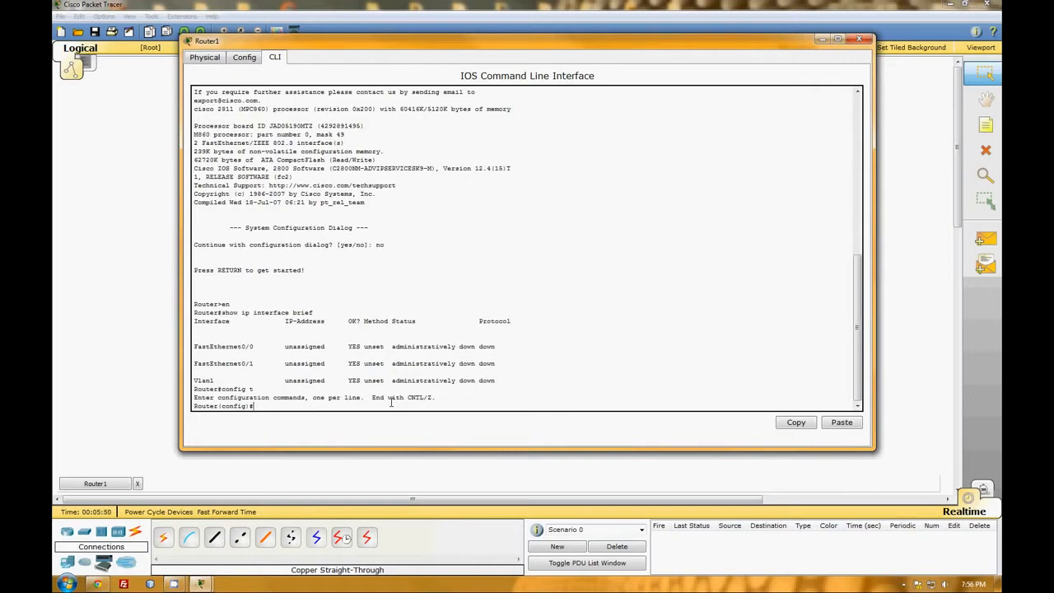
{"action": "type", "text": "interface fa0/0"}
{"action": "key", "text": "Return"}
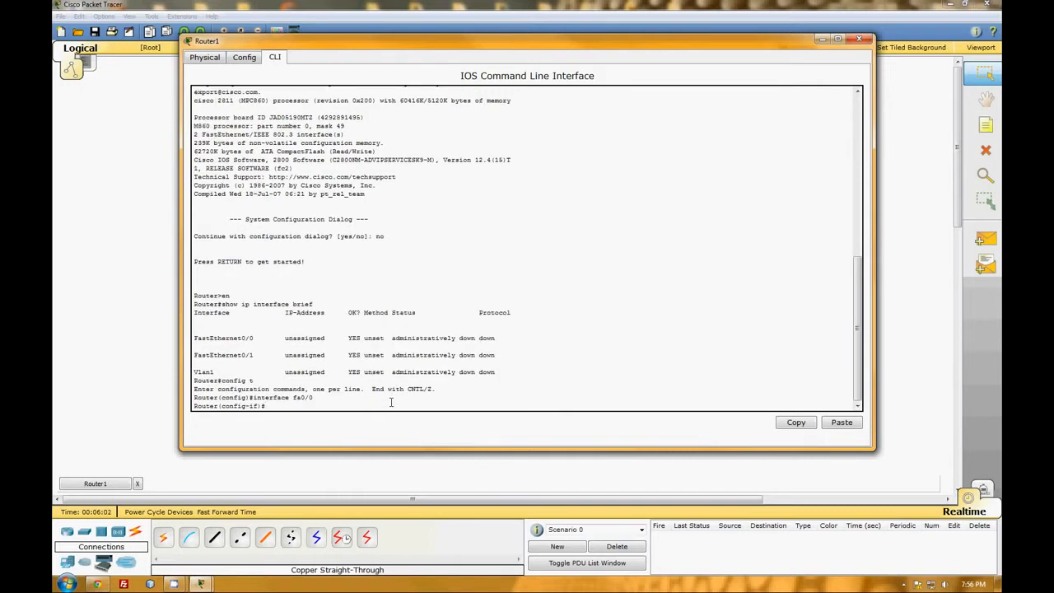
Give interface fa0/0 the description "192.168.250.0/24 network".
{"action": "type", "text": "decr"}
{"action": "type", "text": "scription"}
{"action": "type", "text": " 192.168.2"}
{"action": "type", "text": "50"}
{"action": "type", "text": ".0"}
{"action": "type", "text": "/"}
{"action": "type", "text": "24"}
{"action": "type", "text": " network"}
{"action": "key", "text": "Return"}
Assign IP address 192.168.250.254 with mask 255.255.255.0 to interface fa0/0 and enable it with no shut.
{"action": "type", "text": "ip"}
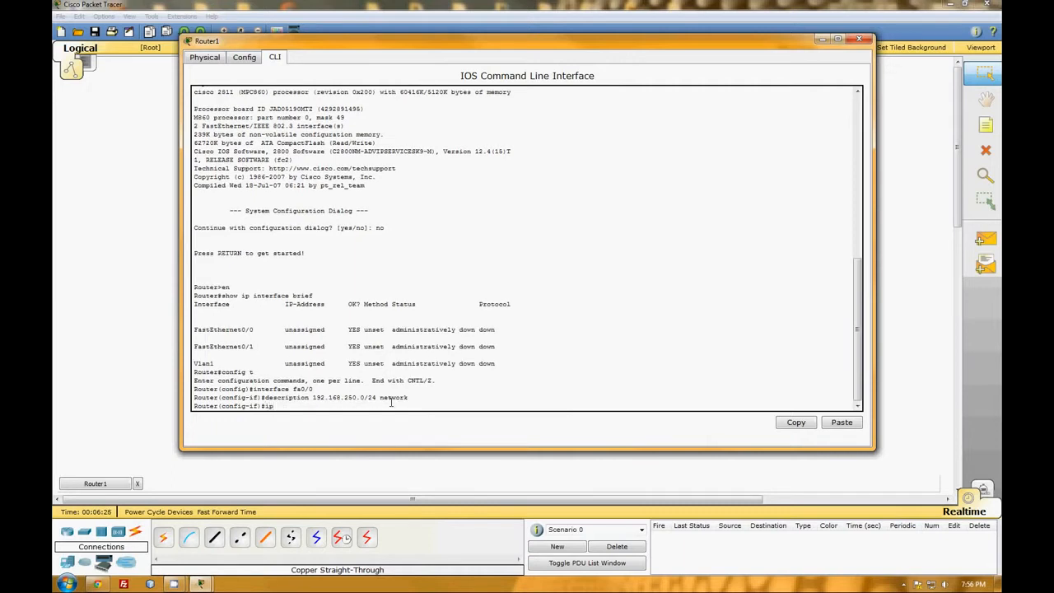
{"action": "type", "text": " address 192.168.250.254 255.255.255.0"}
{"action": "key", "text": "Return"}
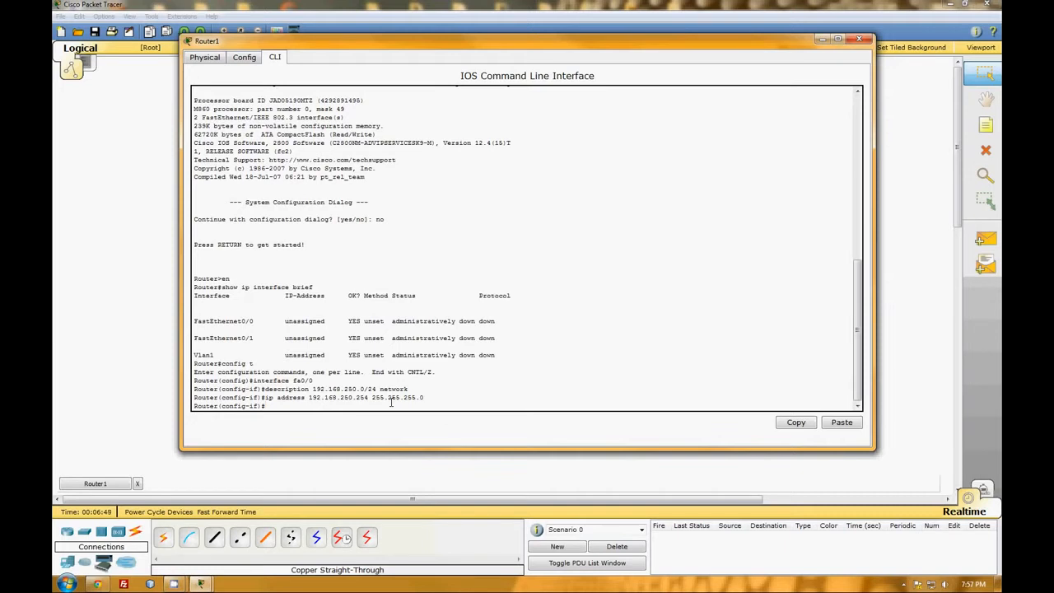
{"action": "type", "text": "no shut"}
{"action": "key", "text": "Return"}
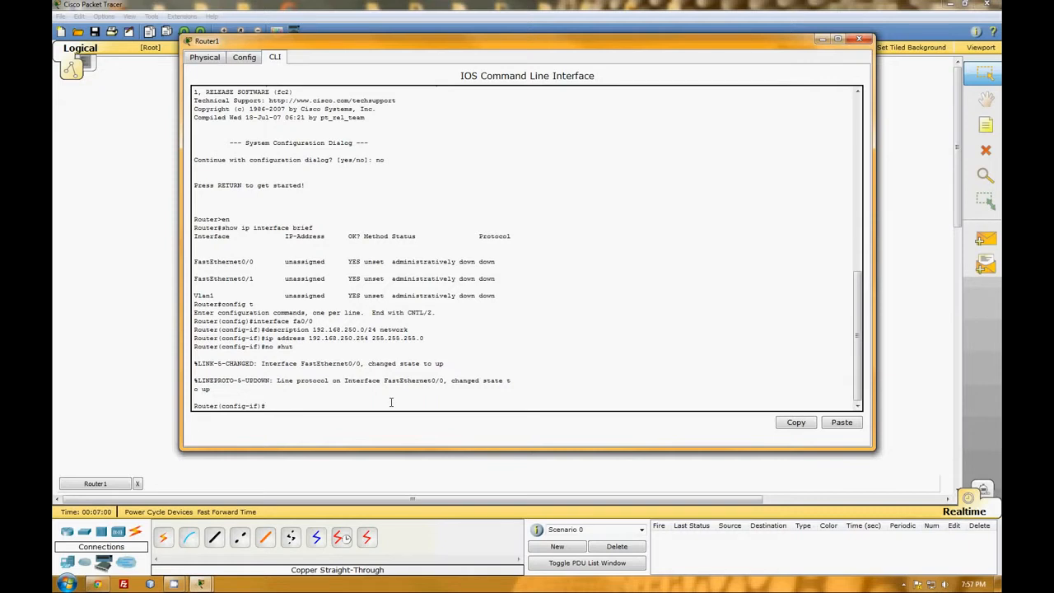
Save the router configuration with do wr and return to privileged EXEC mode.
{"action": "type", "text": "do wr"}
{"action": "key", "text": "Return"}
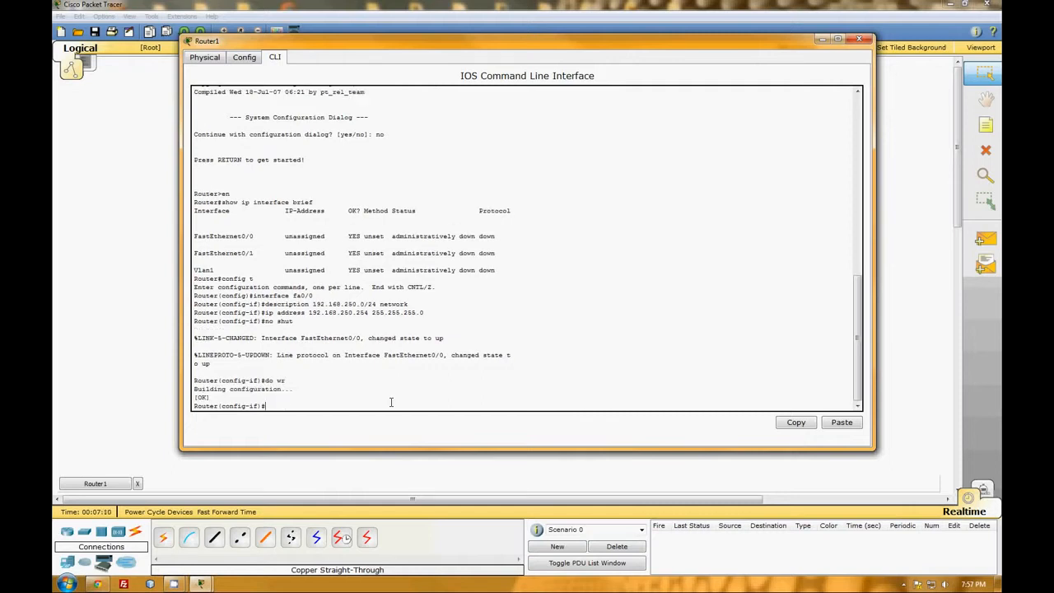
{"action": "key", "text": "ctrl+z"}
{"action": "key", "text": "Return"}
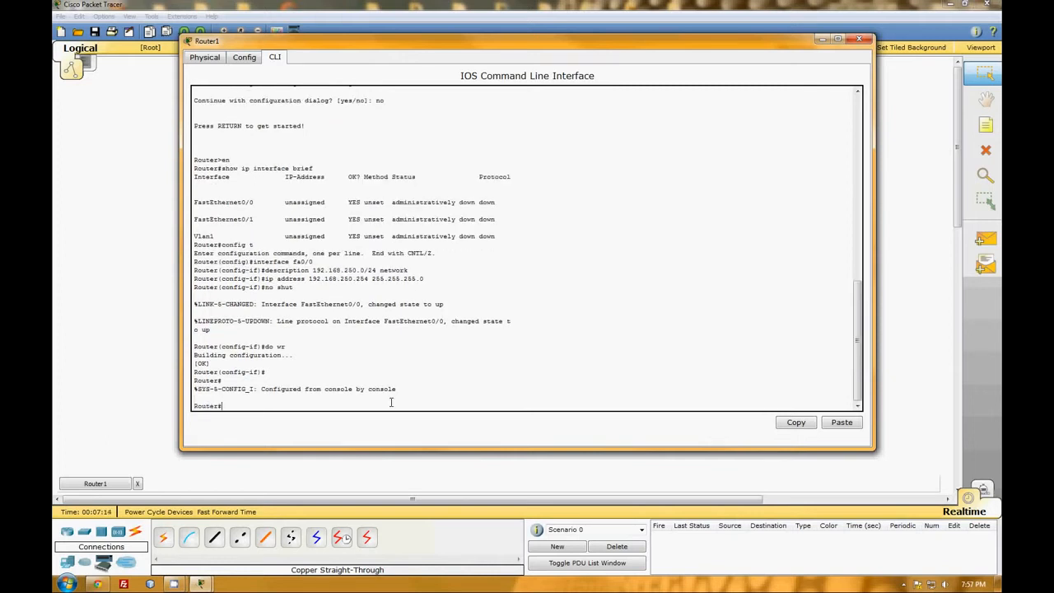
Run show ip interface brief again to check the address and status of fa0/0.
{"action": "type", "text": "sh"}
{"action": "type", "text": "ow"}
{"action": "type", "text": " ip in"}
{"action": "type", "text": "terfac"}
{"action": "type", "text": "e breif"}
{"action": "key", "text": "BackSpace"}
{"action": "key", "text": "BackSpace"}
{"action": "key", "text": "BackSpace"}
{"action": "type", "text": "ief"}
{"action": "key", "text": "Return"}
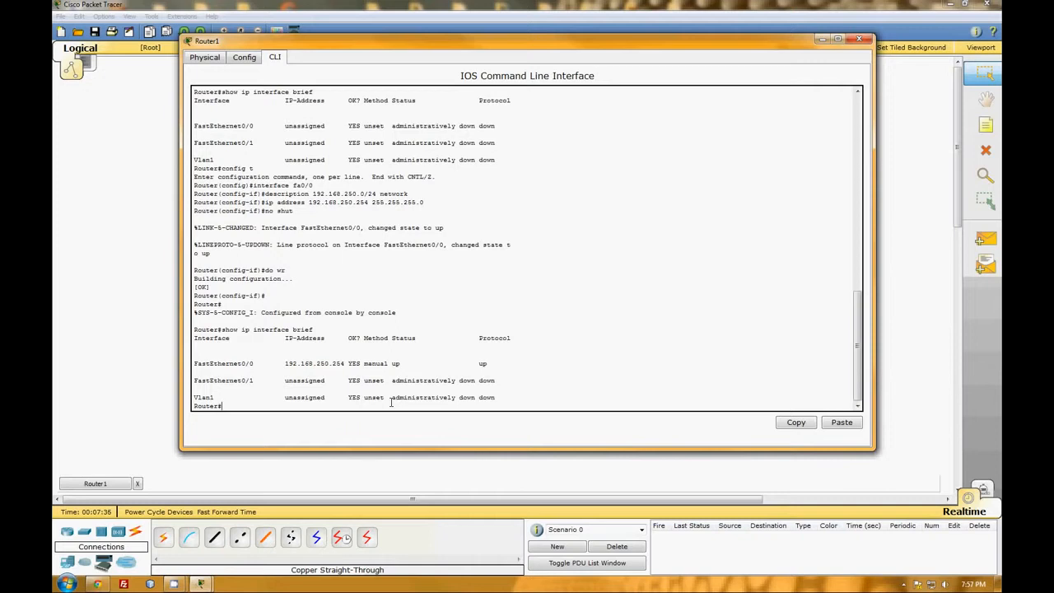
Check the link between Switch0 and Router1 in the topology and return to the Router1 command line.
{"action": "left_click", "coordinate": [822, 38]}
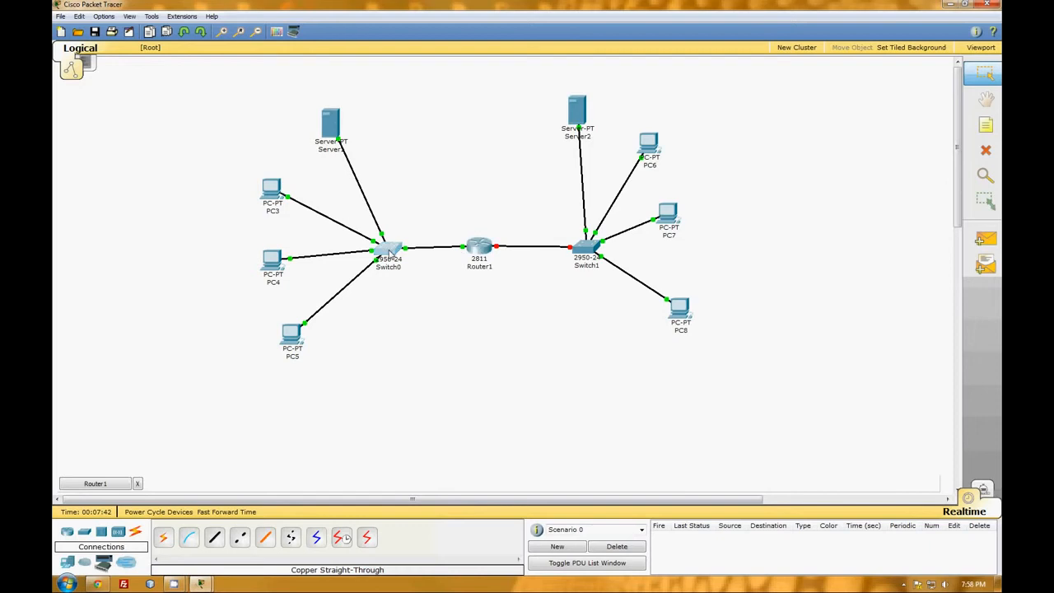
{"action": "left_click", "coordinate": [390, 252]}
{"action": "left_click", "coordinate": [432, 33]}
{"action": "mouse_move", "coordinate": [201, 585]}
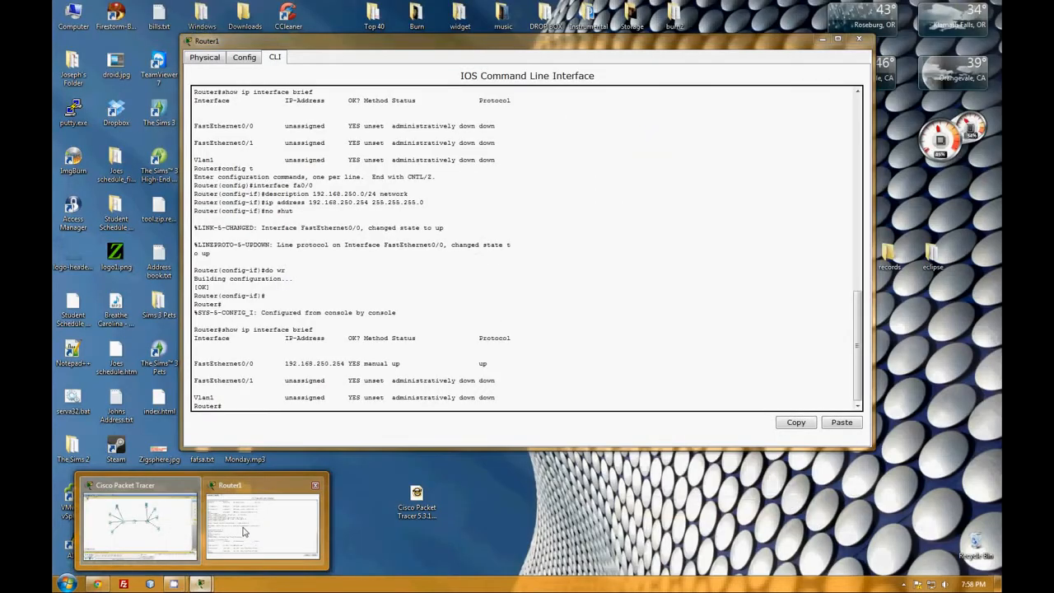
{"action": "left_click", "coordinate": [245, 540]}
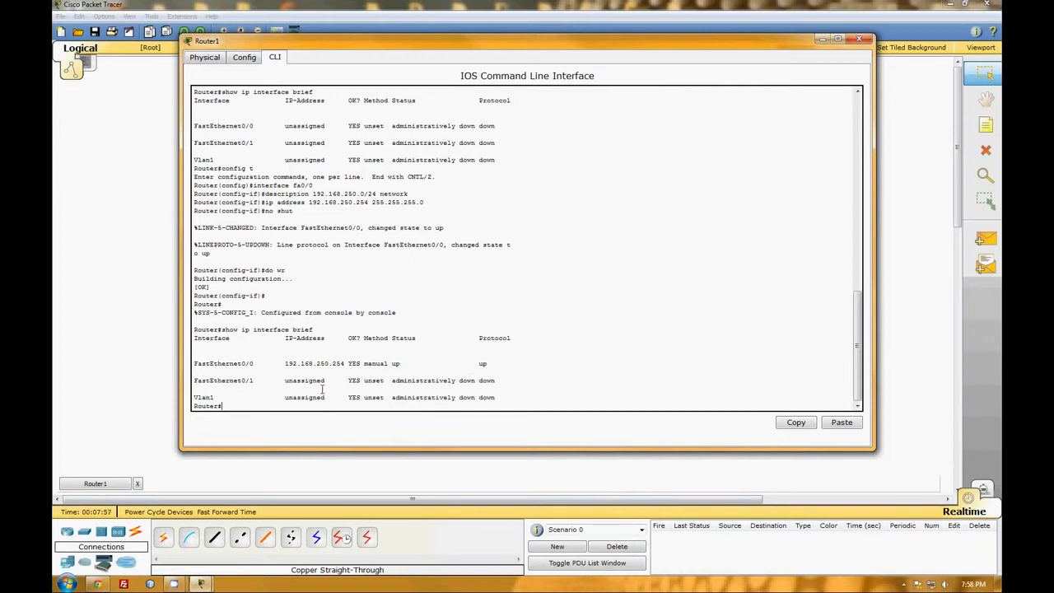
In global configuration mode, assign 192.168.251.254 with mask 255.255.255.0 to interface fa0/1 and enable it with no shut.
{"action": "type", "text": "config t"}
{"action": "key", "text": "Return"}
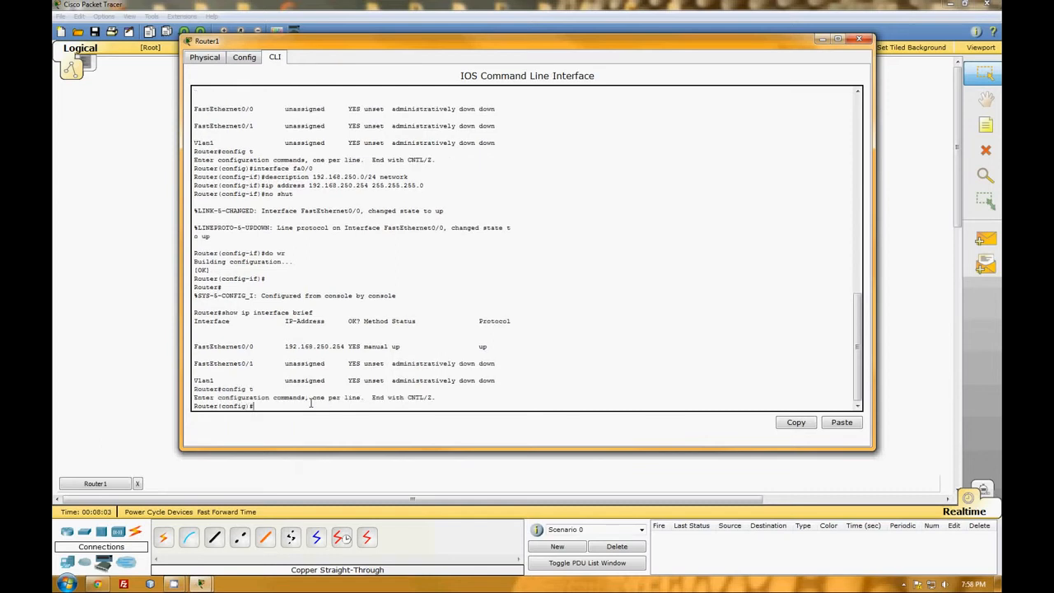
{"action": "type", "text": "inter"}
{"action": "type", "text": "face fa0/1"}
{"action": "key", "text": "Return"}
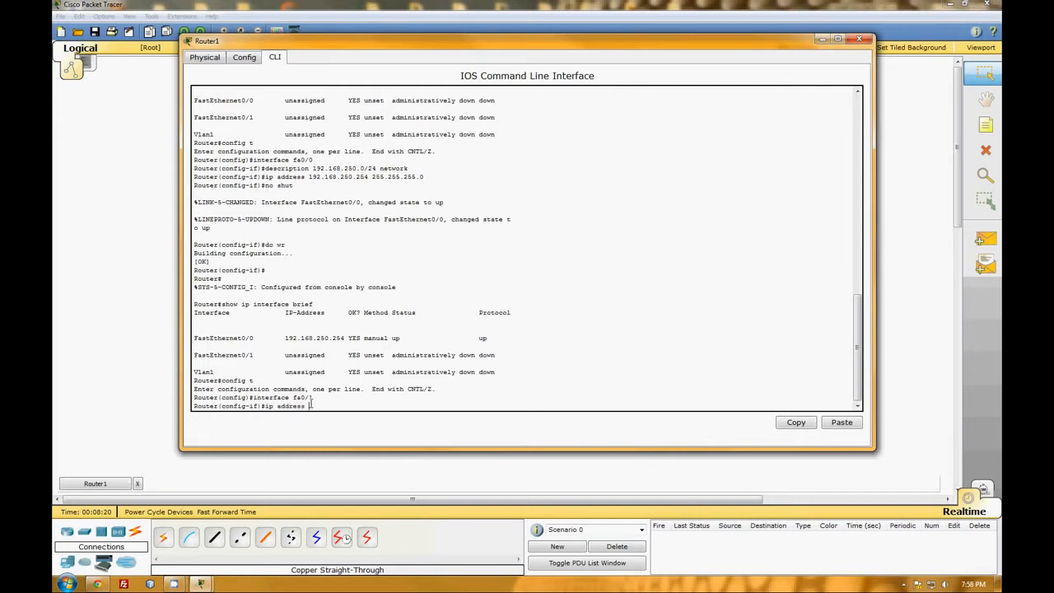
{"action": "type", "text": "168.251.254 255.255.255.0"}
{"action": "key", "text": "Return"}
{"action": "type", "text": "no"}
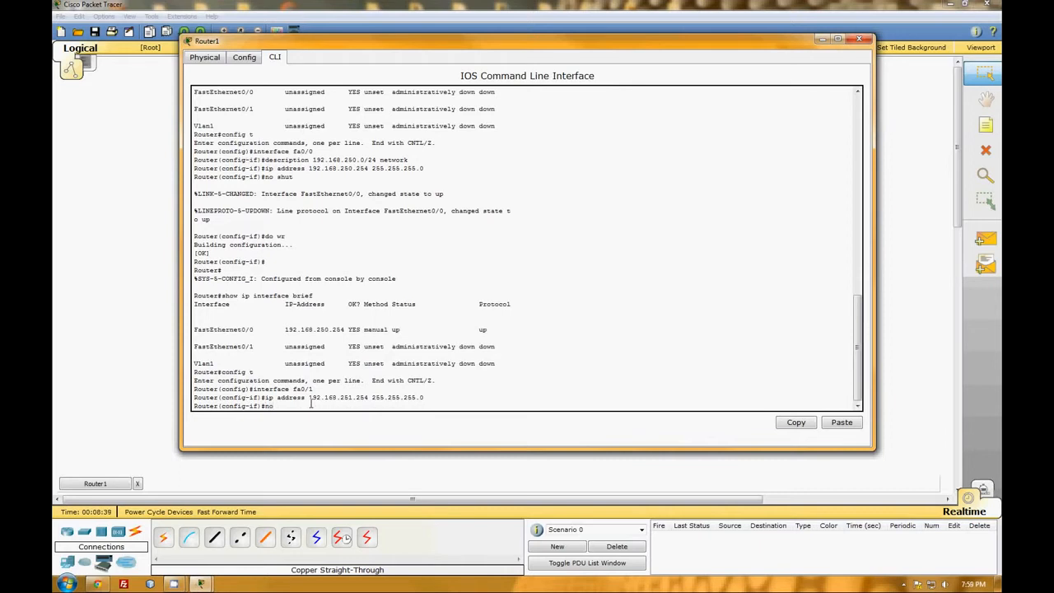
{"action": "type", "text": " shut"}
{"action": "key", "text": "Return"}
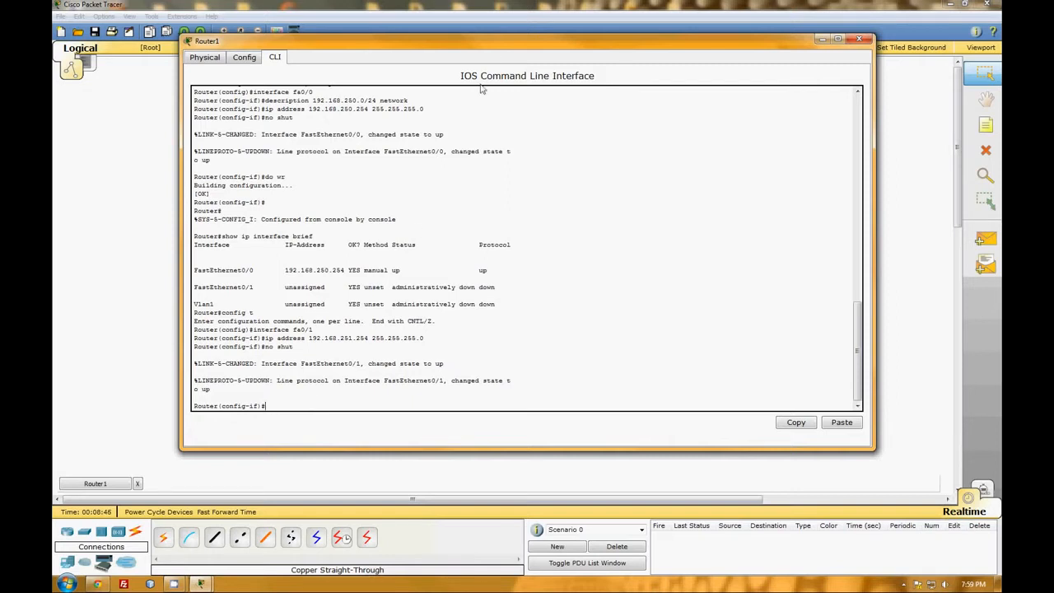
Move the Router1 window aside to check the link to Switch1 and bring it back into view.
{"action": "left_click_drag", "start_coordinate": [492, 43], "coordinate": [449, 407]}
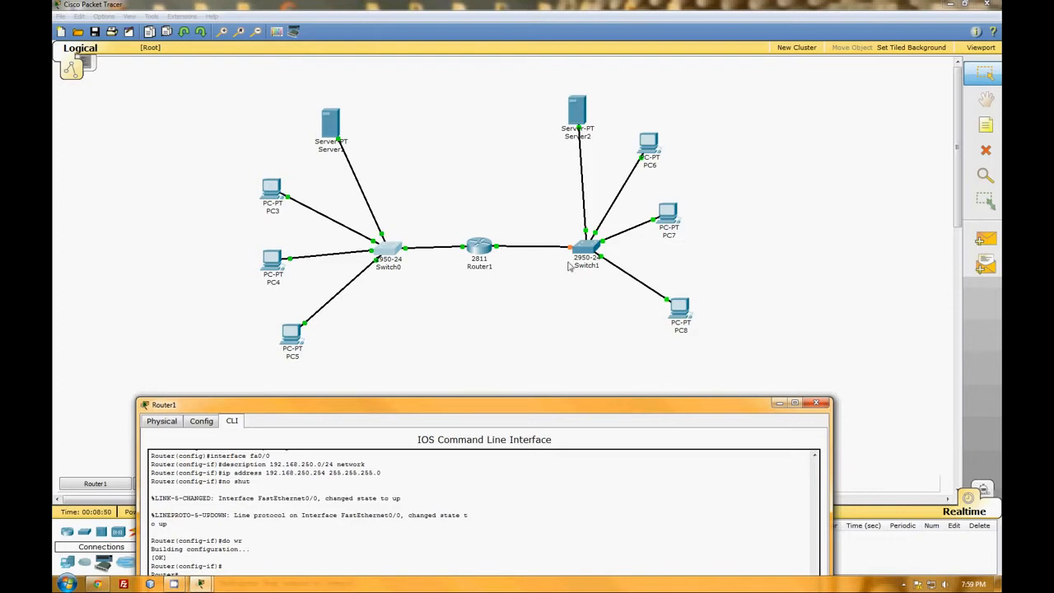
{"action": "left_click_drag", "start_coordinate": [560, 410], "coordinate": [535, 361]}
{"action": "left_click_drag", "start_coordinate": [446, 363], "coordinate": [509, 116]}
Save the fa0/1 configuration with do wr and close the Router1 window.
{"action": "type", "text": "do"}
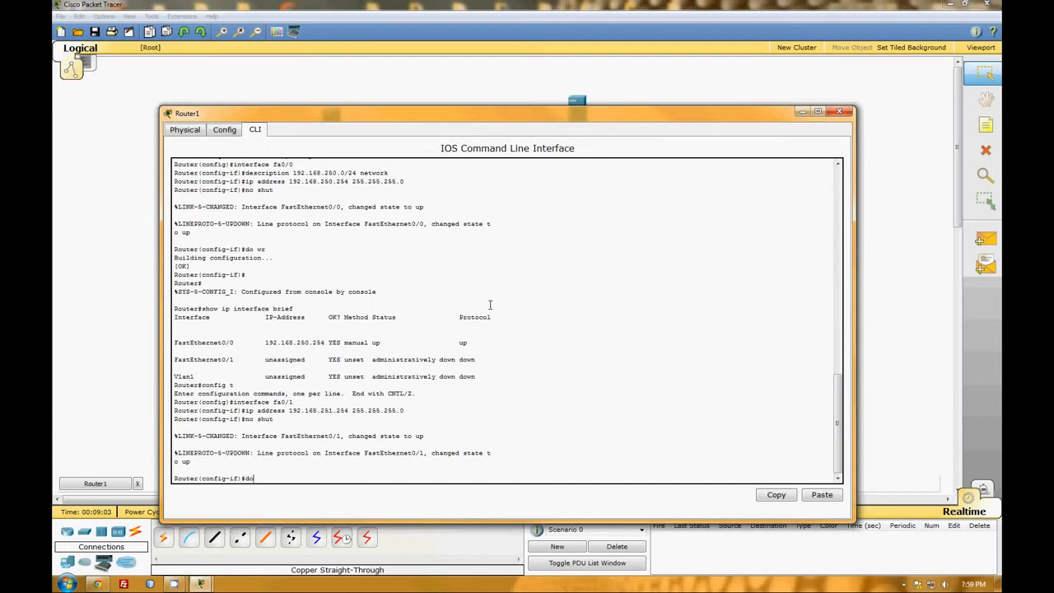
{"action": "type", "text": " wr"}
{"action": "key", "text": "Return"}
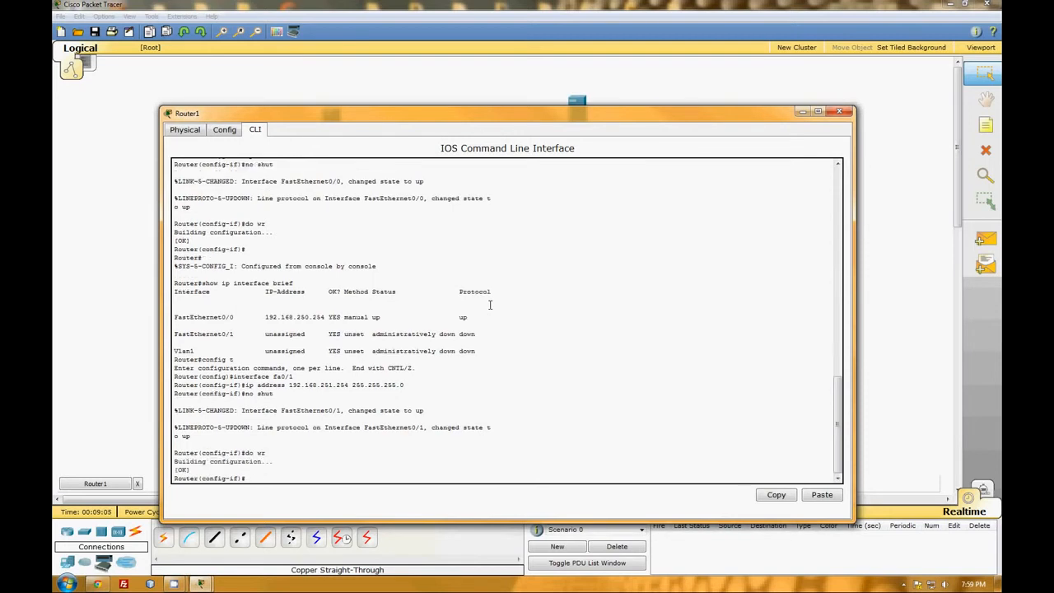
{"action": "left_click", "coordinate": [844, 113]}
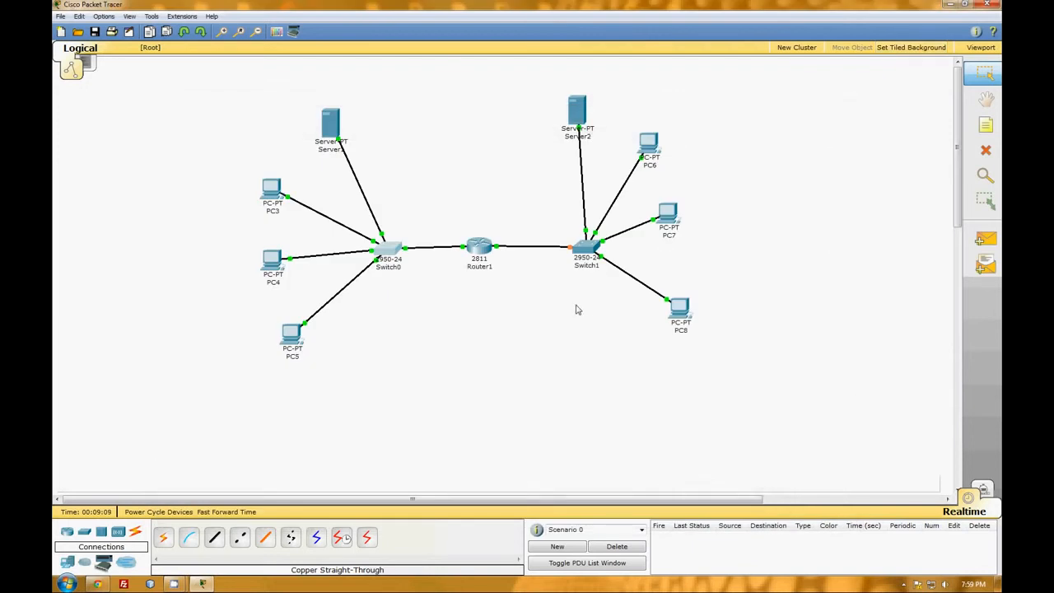
Open Server1's global settings and set the static gateway to 192.168.250.254 and the DNS server to 192.168.250.100.
{"action": "left_click", "coordinate": [330, 125]}
{"action": "left_click_drag", "start_coordinate": [317, 90], "coordinate": [403, 132]}
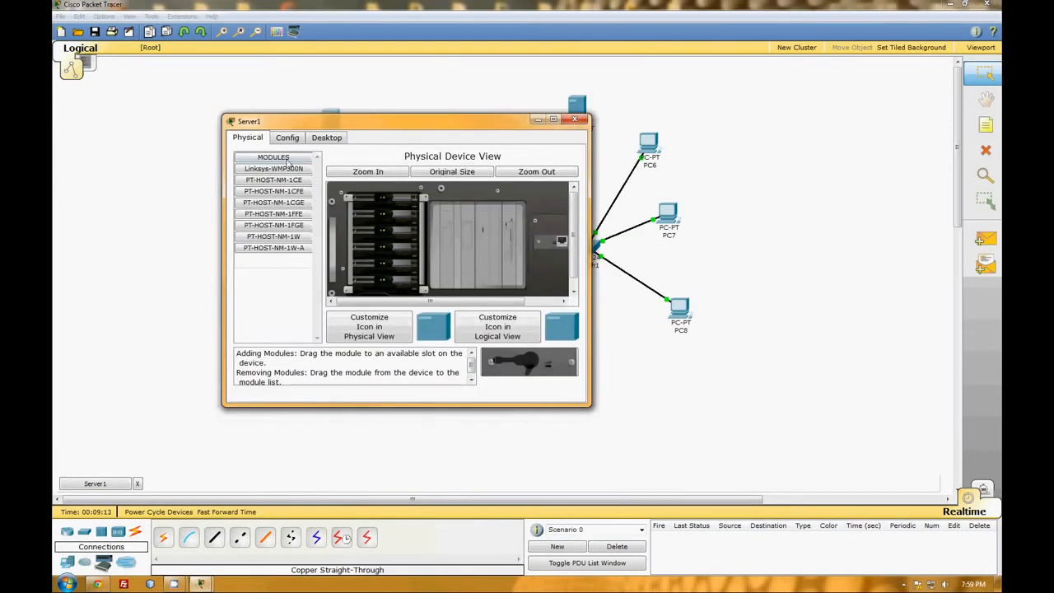
{"action": "left_click", "coordinate": [291, 140]}
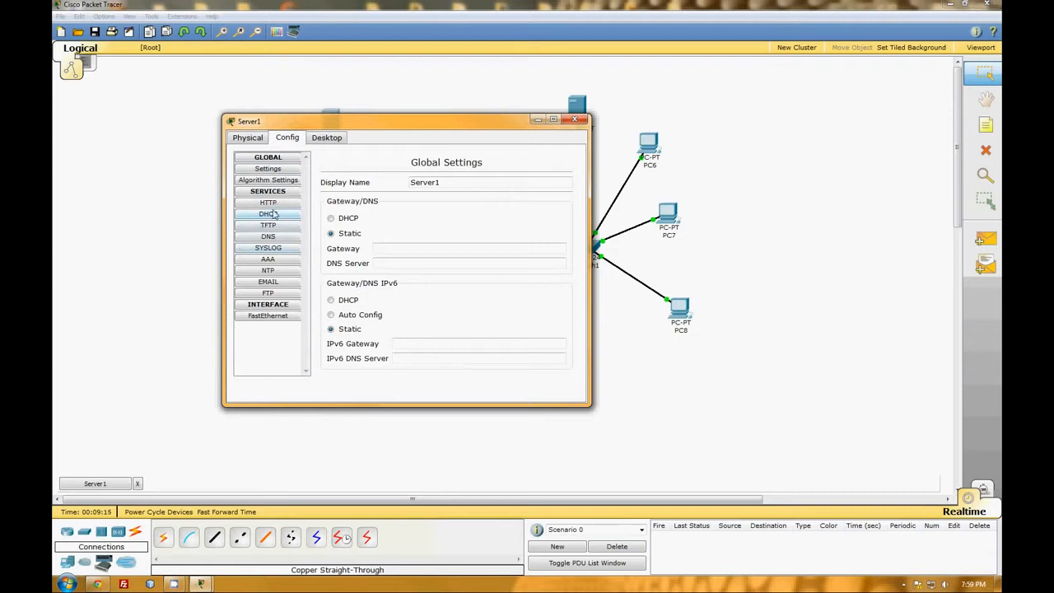
{"action": "left_click", "coordinate": [382, 250]}
{"action": "type", "text": "192"}
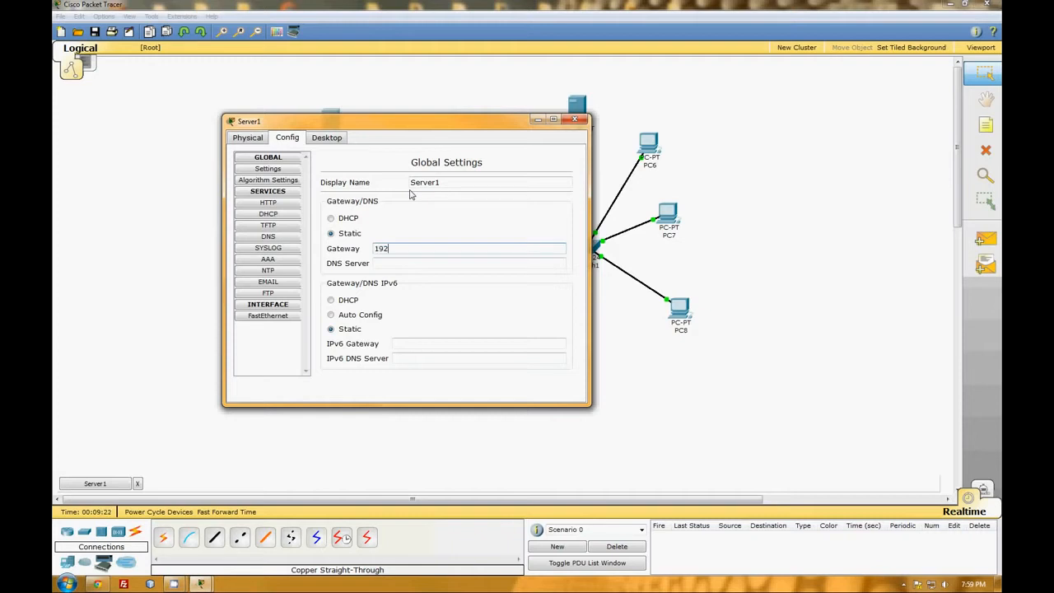
{"action": "type", "text": ".168.250.254"}
{"action": "left_click_drag", "start_coordinate": [411, 126], "coordinate": [557, 145]}
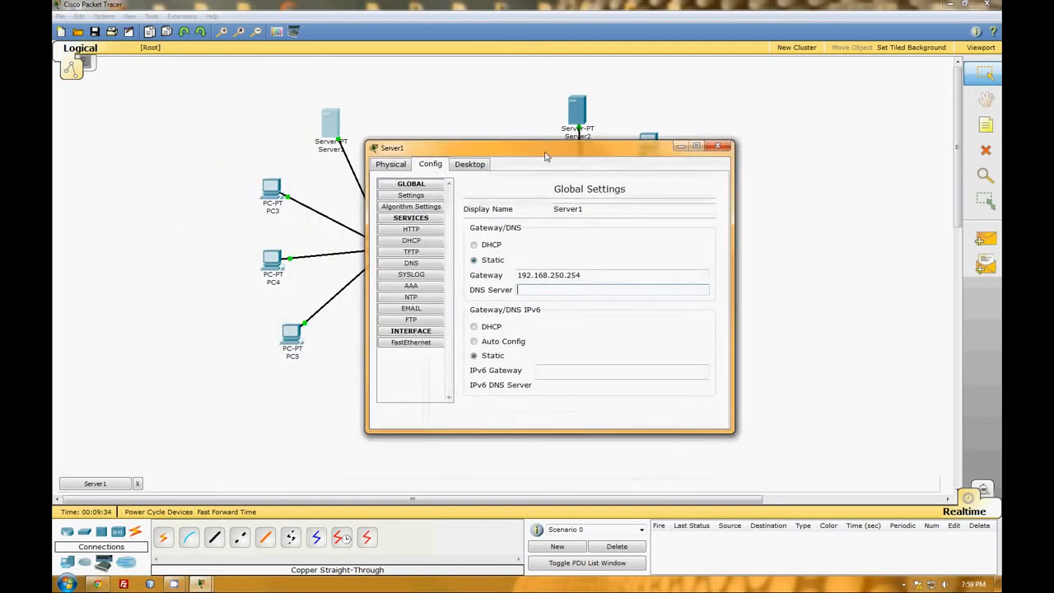
{"action": "left_click", "coordinate": [576, 290]}
{"action": "type", "text": "19"}
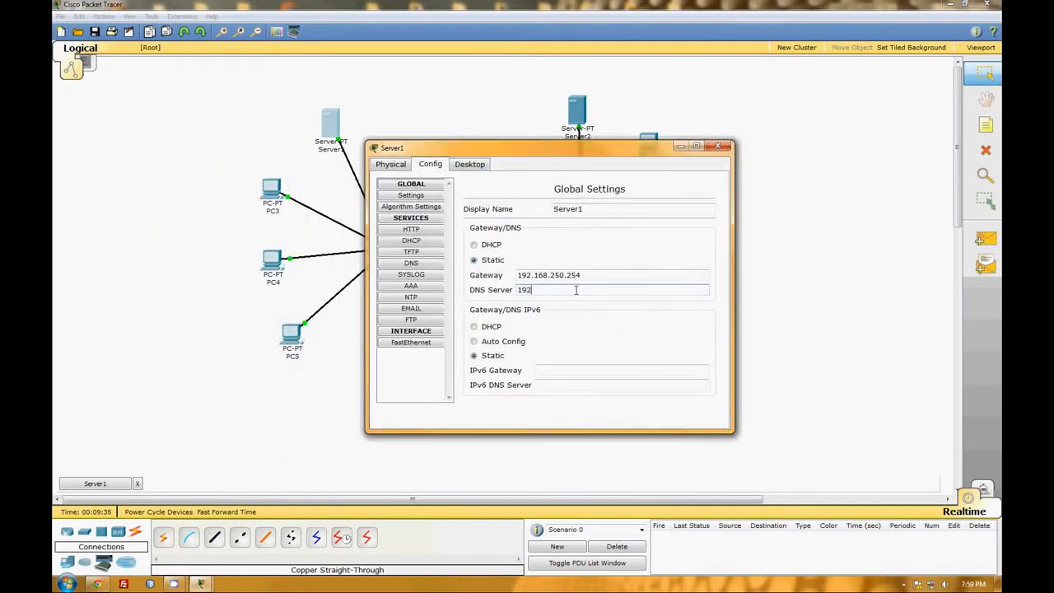
{"action": "type", "text": "2.168.250.100"}
In Server1's DHCP service, set the serverPool default gateway to 192.168.250.254 and its DNS server to 192.168.250.100.
{"action": "left_click", "coordinate": [409, 240]}
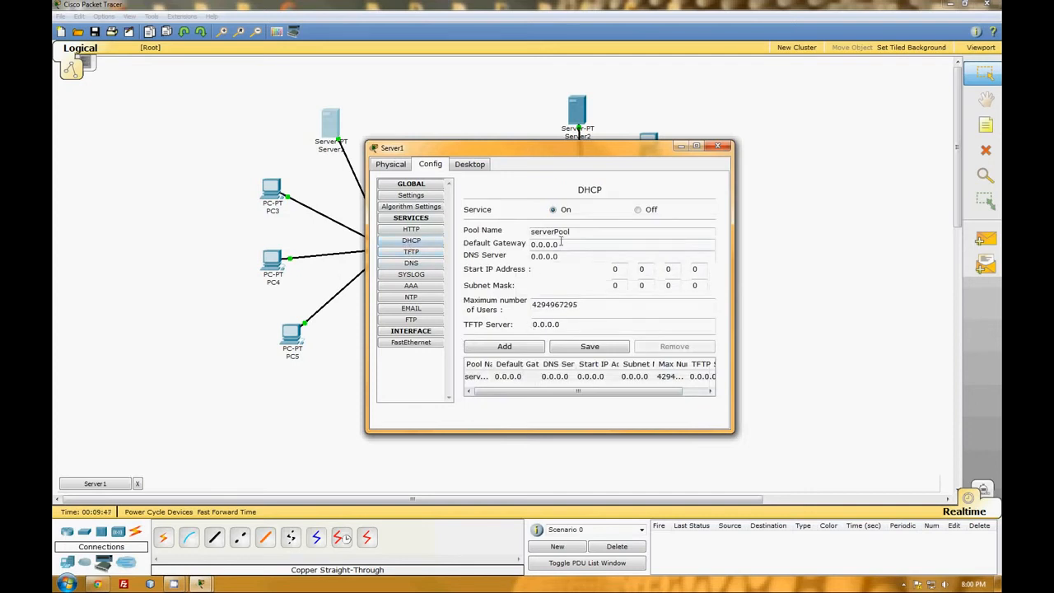
{"action": "left_click_drag", "start_coordinate": [559, 244], "coordinate": [473, 236]}
{"action": "type", "text": "192.168.25"}
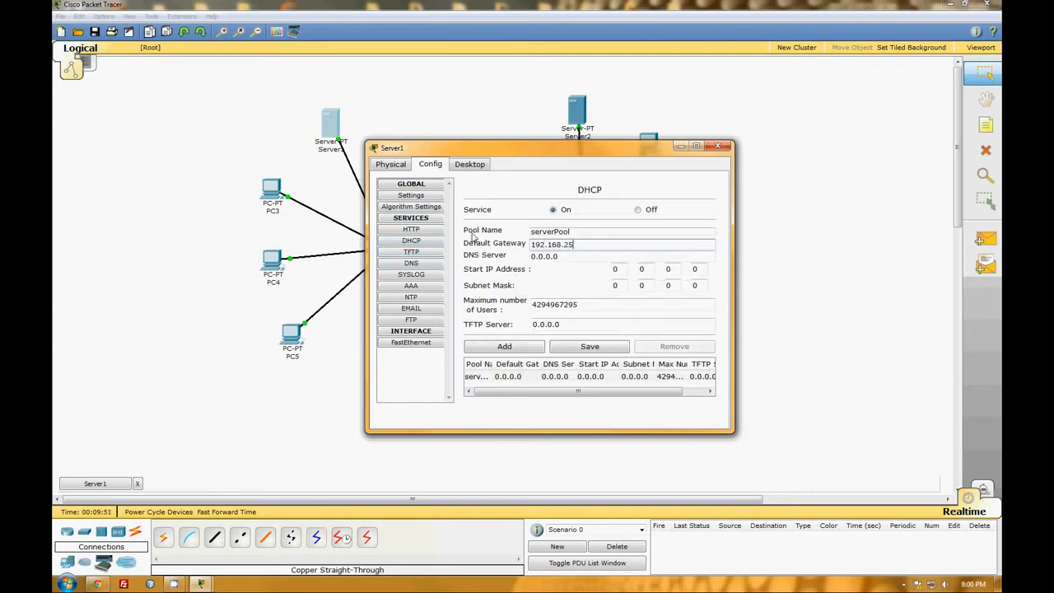
{"action": "type", "text": "0.254"}
{"action": "key", "text": "Tab"}
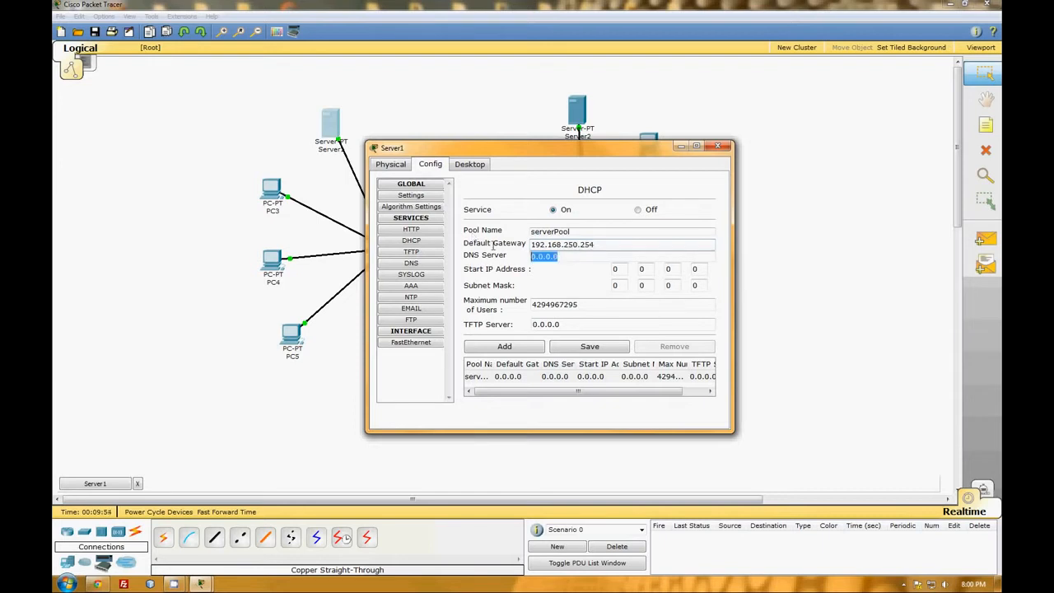
{"action": "type", "text": "192.168.250"}
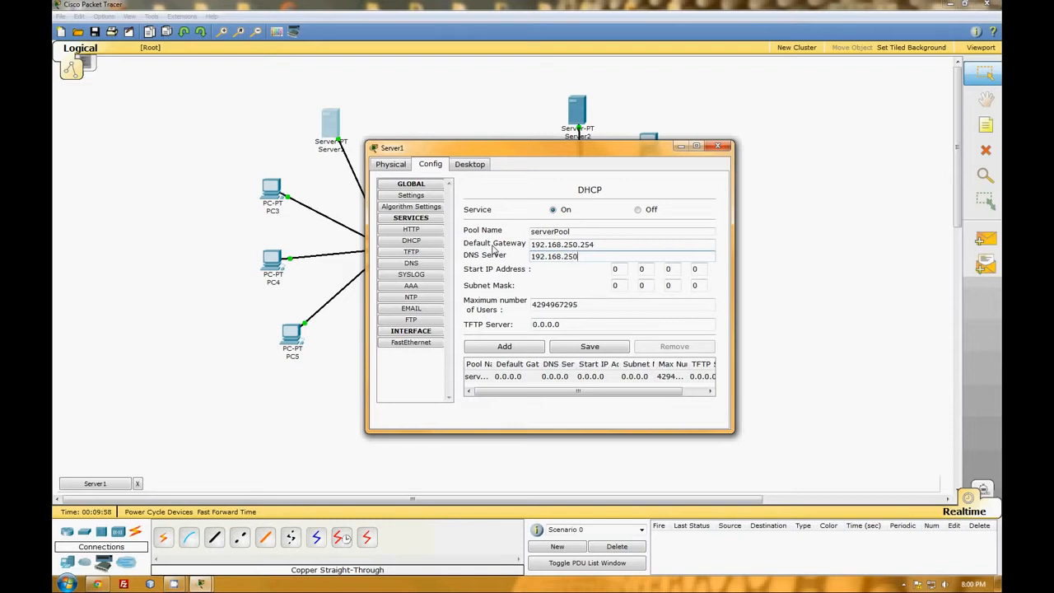
{"action": "type", "text": ".100"}
Set the start IP address of Server1's DHCP pool to 0.0.0.2 with subnet mask 255.255.255.0 and save the pool.
{"action": "left_click", "coordinate": [695, 269]}
{"action": "type", "text": "2"}
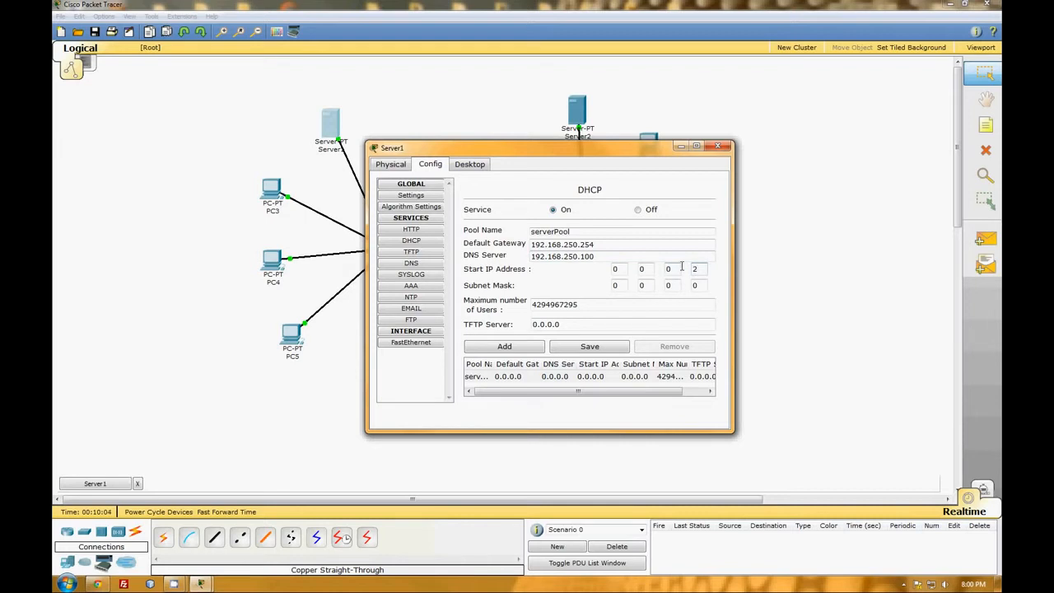
{"action": "key", "text": "Tab"}
{"action": "key", "text": "BackSpace"}
{"action": "type", "text": "255"}
{"action": "key", "text": "Tab"}
{"action": "type", "text": "255"}
{"action": "key", "text": "Tab"}
{"action": "type", "text": "255"}
{"action": "left_click", "coordinate": [575, 350]}
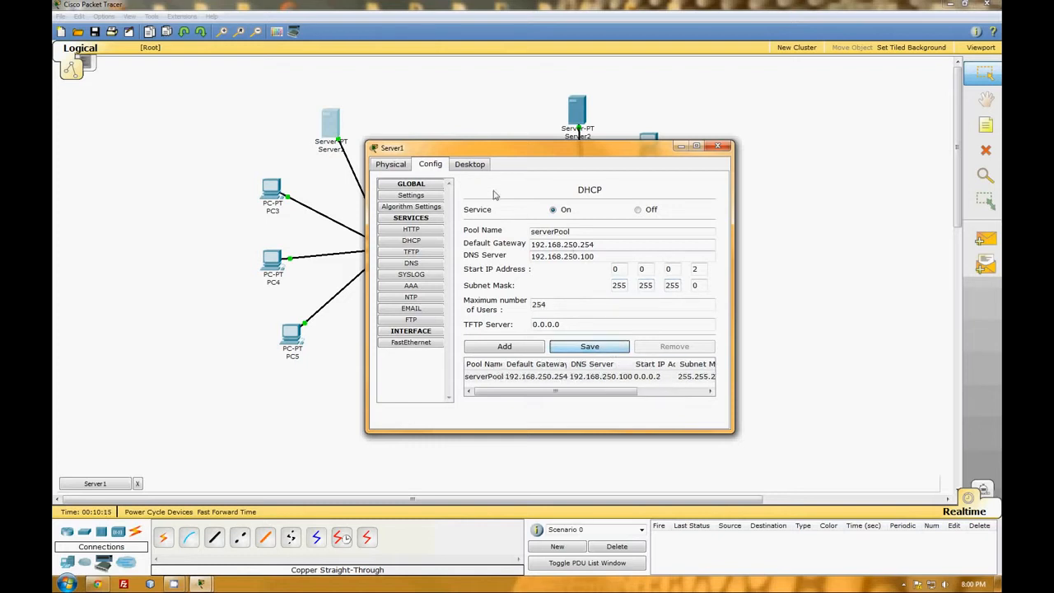
In Server1's IP configuration, assign the static address 192.168.250.100 with subnet mask 255.255.255.0.
{"action": "left_click", "coordinate": [475, 168]}
{"action": "left_click", "coordinate": [431, 245]}
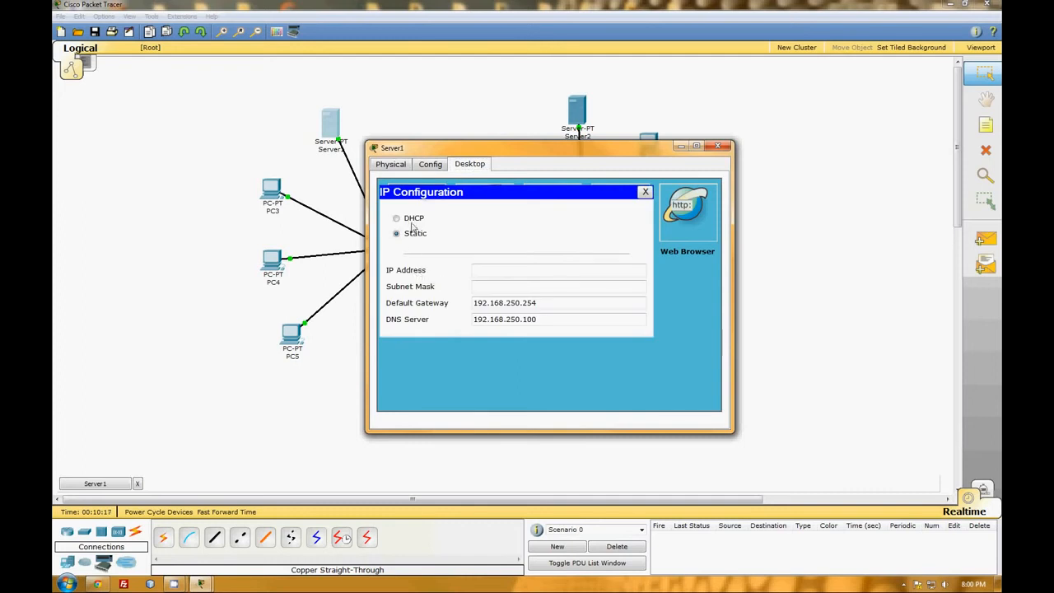
{"action": "left_click", "coordinate": [502, 273]}
{"action": "left_click", "coordinate": [484, 269]}
{"action": "type", "text": "192.168.25"}
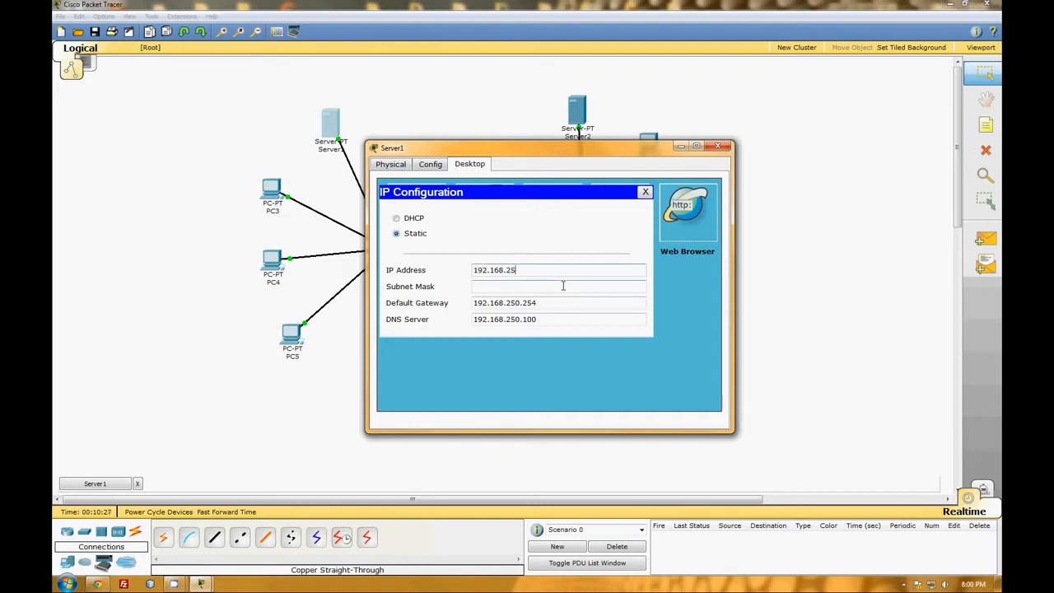
{"action": "type", "text": "3.100"}
{"action": "left_click", "coordinate": [546, 286]}
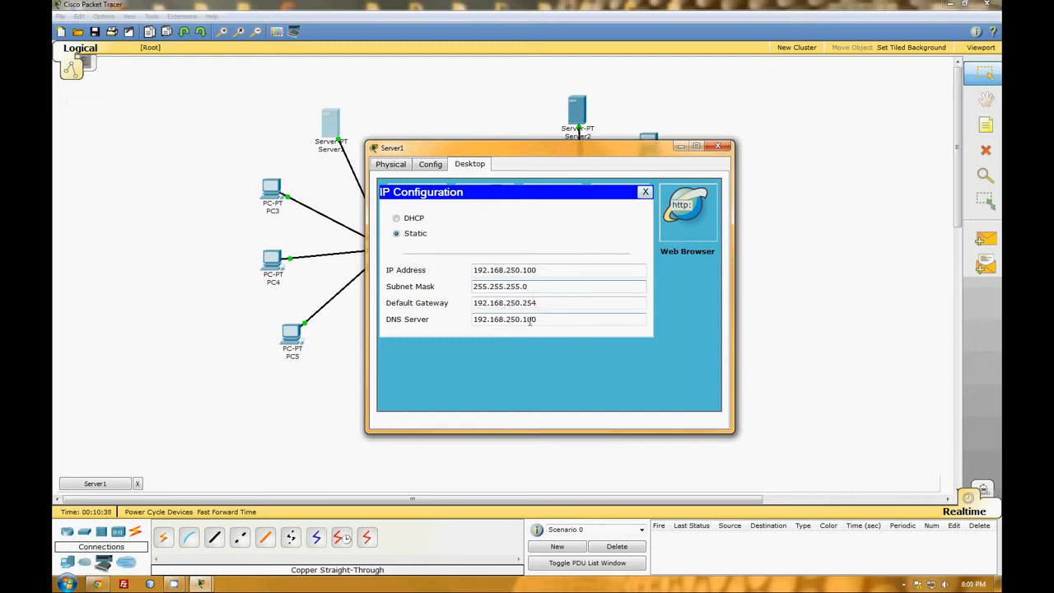
Check the topology and Server1's IP configuration, and close the Server1 window.
{"action": "left_click_drag", "start_coordinate": [590, 150], "coordinate": [340, 101]}
{"action": "left_click", "coordinate": [679, 307]}
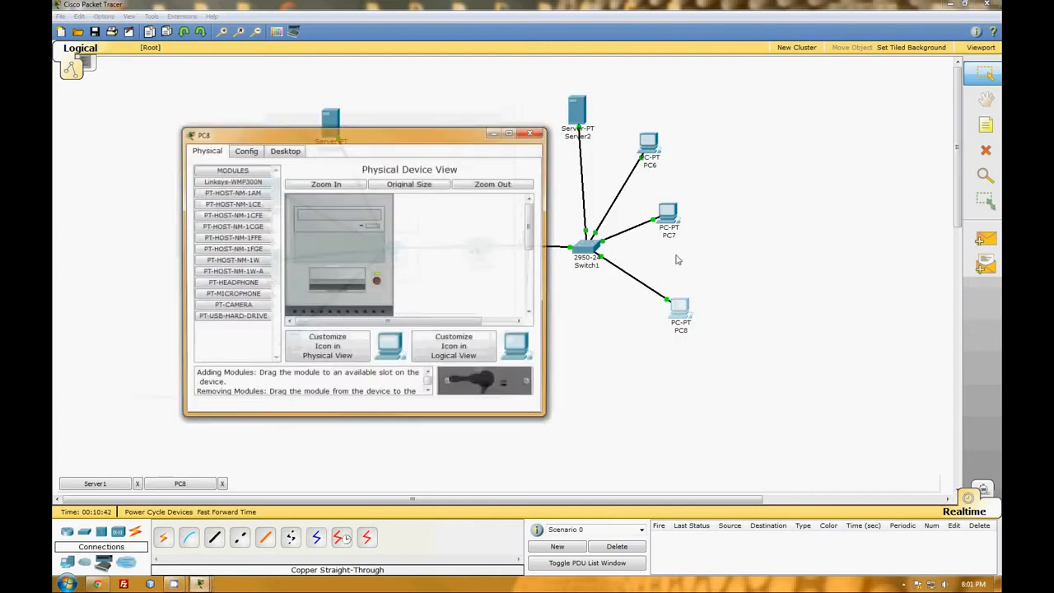
{"action": "left_click", "coordinate": [531, 133]}
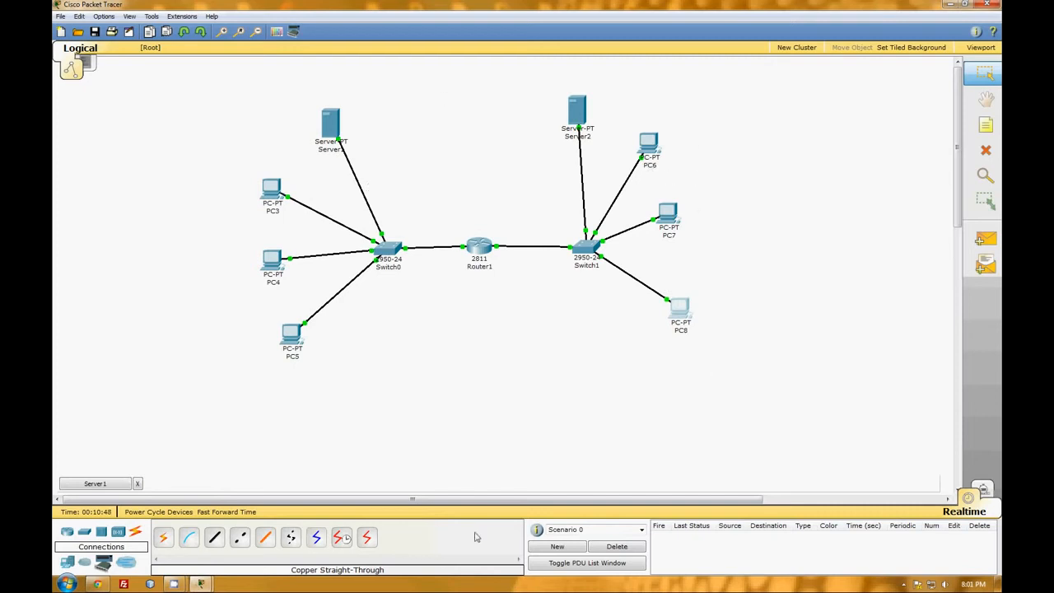
{"action": "left_click", "coordinate": [334, 128]}
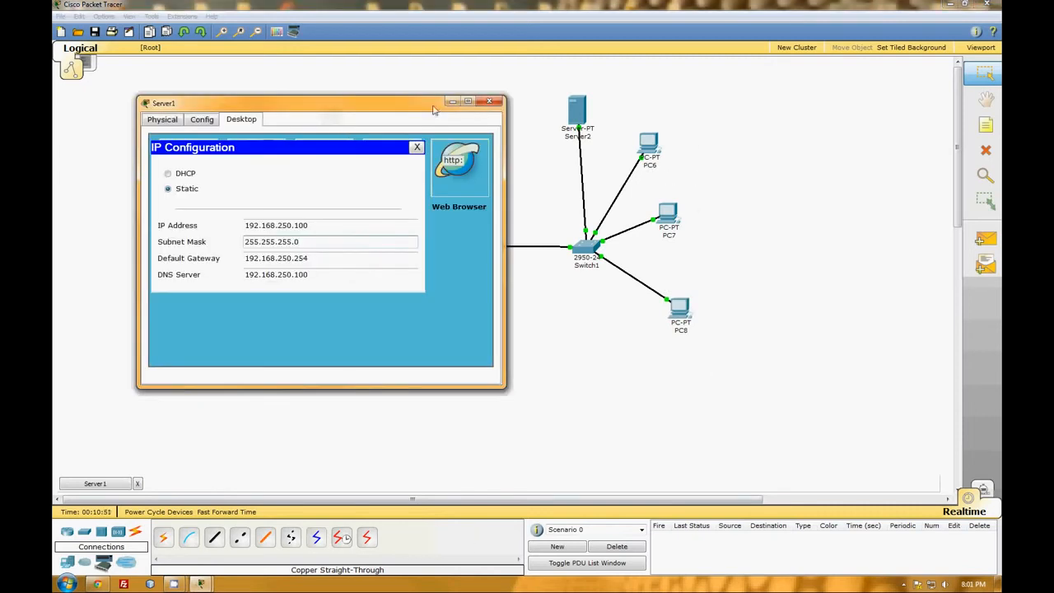
{"action": "left_click_drag", "start_coordinate": [265, 107], "coordinate": [428, 138]}
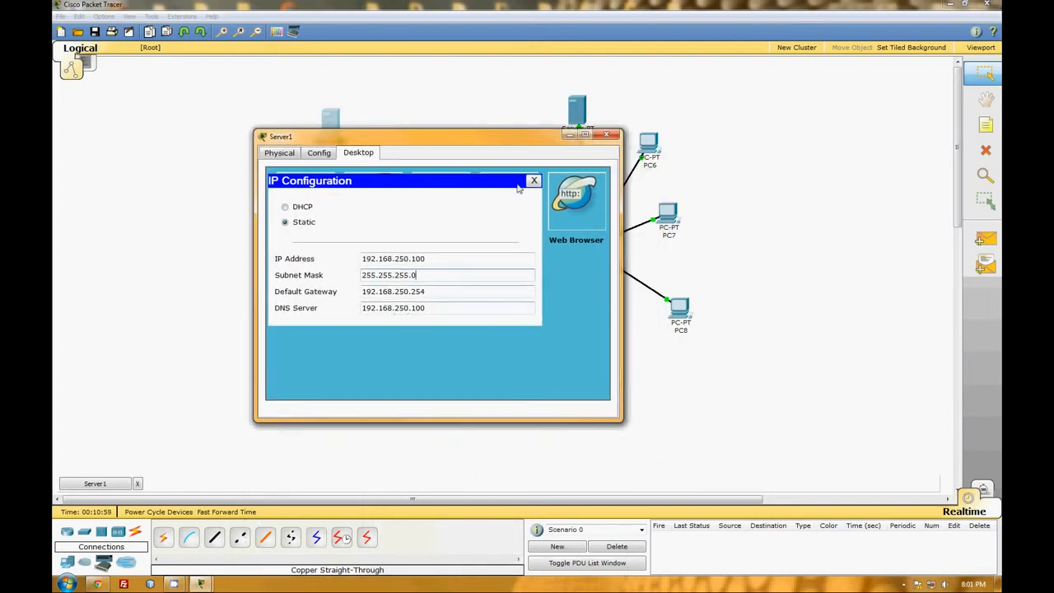
{"action": "left_click", "coordinate": [607, 134]}
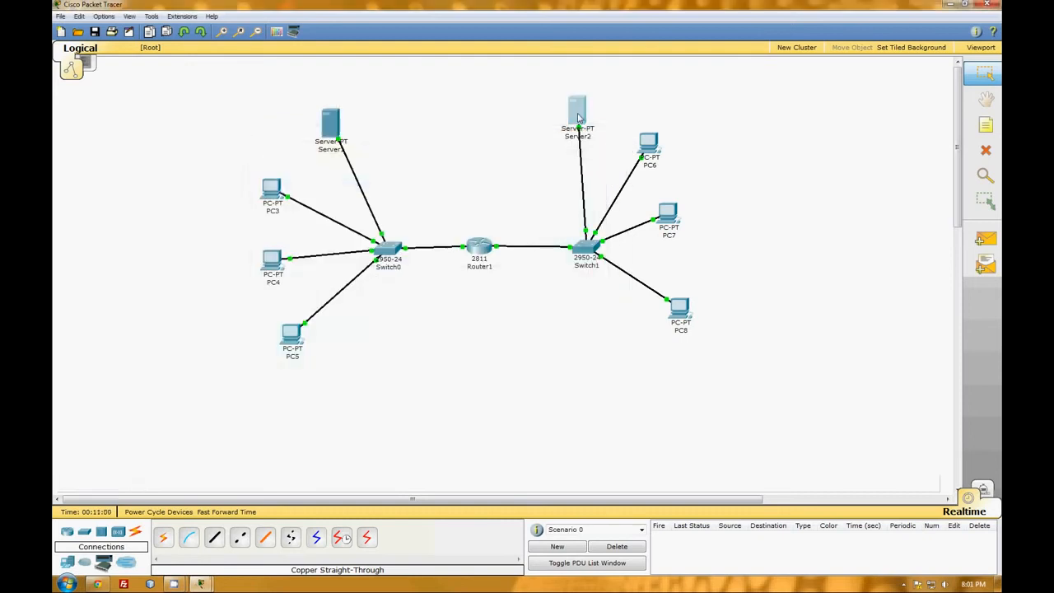
Open Server2's global settings and set the static gateway to 192.168.251.254 and the DNS server to 192.168.250.100.
{"action": "left_click", "coordinate": [578, 118]}
{"action": "left_click", "coordinate": [161, 68]}
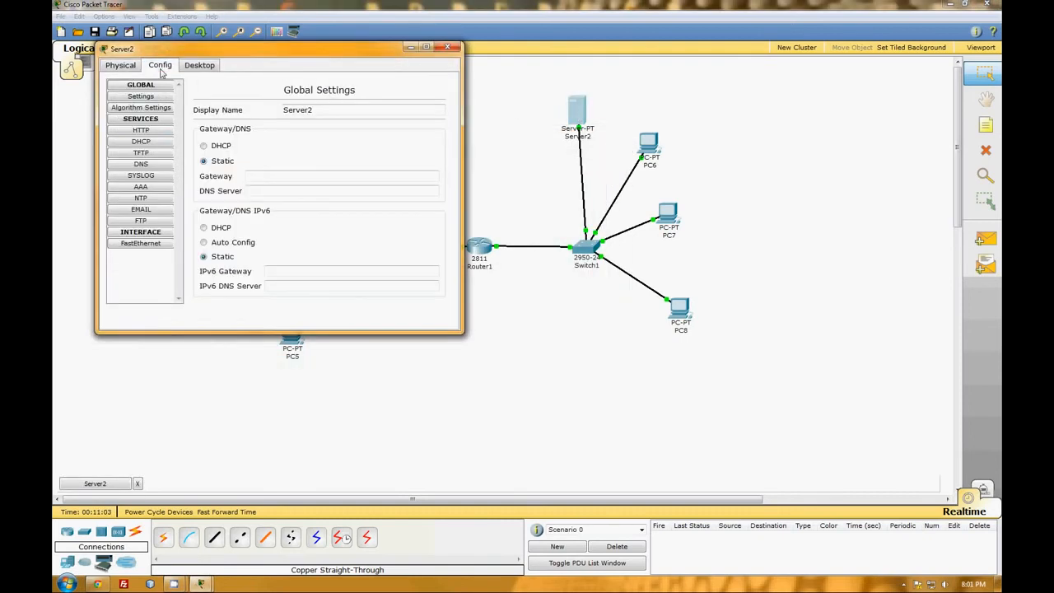
{"action": "left_click", "coordinate": [251, 173]}
{"action": "left_click_drag", "start_coordinate": [347, 55], "coordinate": [378, 146]}
{"action": "type", "text": "192.168.251.254"}
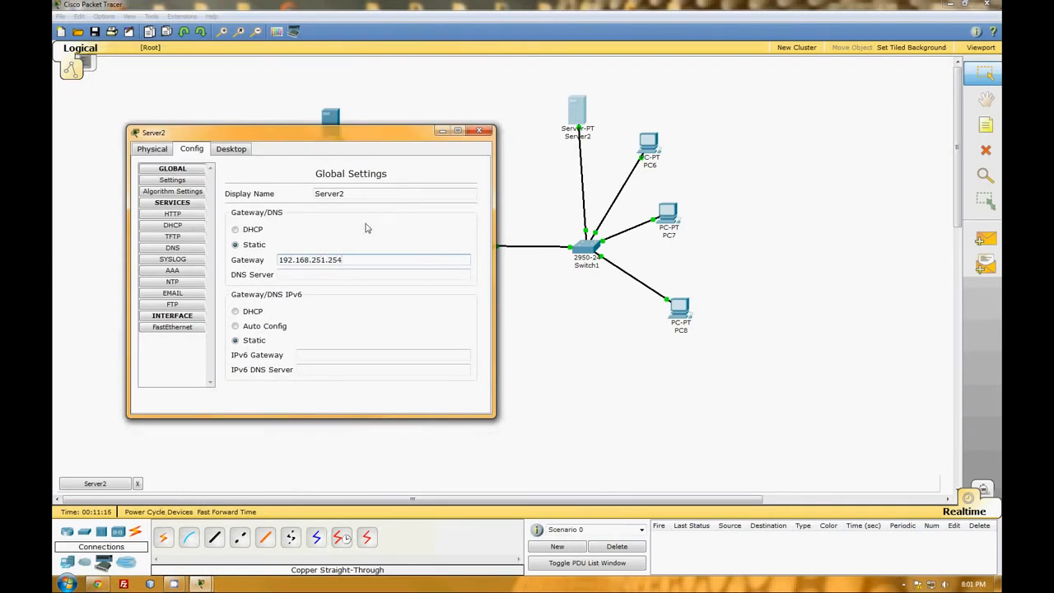
{"action": "left_click", "coordinate": [320, 274]}
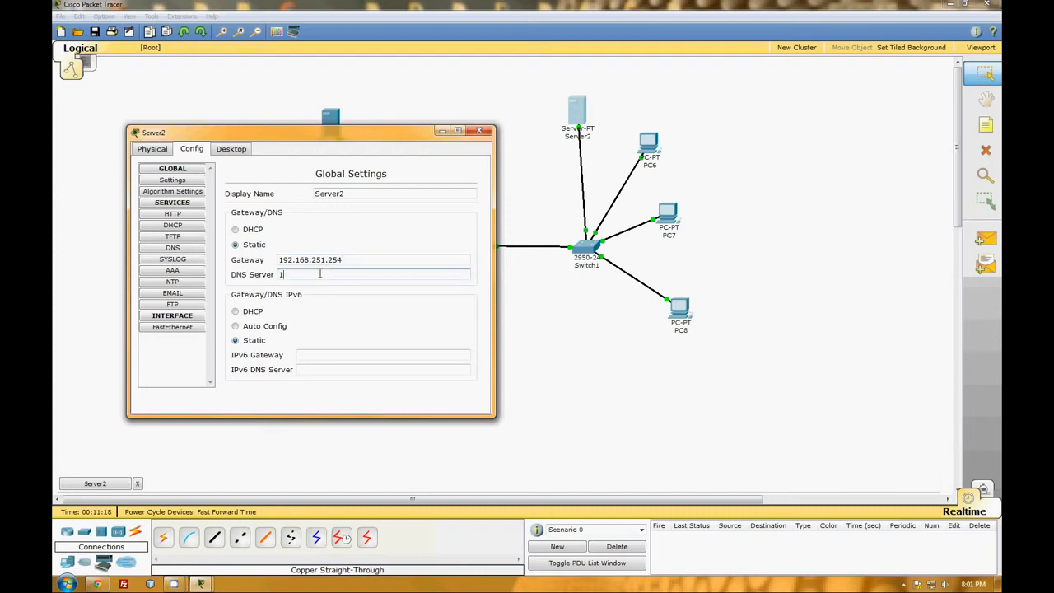
{"action": "type", "text": "192.168.250.100"}
In Server2's DHCP service, set the serverPool default gateway to 192.168.251.254 and its DNS server to 192.168.250.100.
{"action": "left_click", "coordinate": [180, 226]}
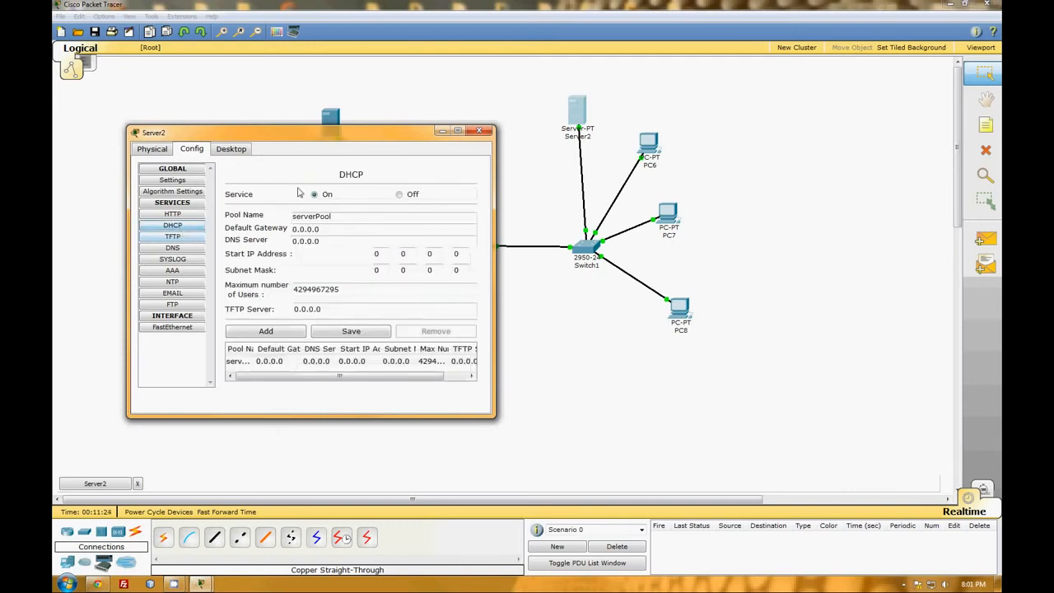
{"action": "left_click_drag", "start_coordinate": [324, 229], "coordinate": [231, 234]}
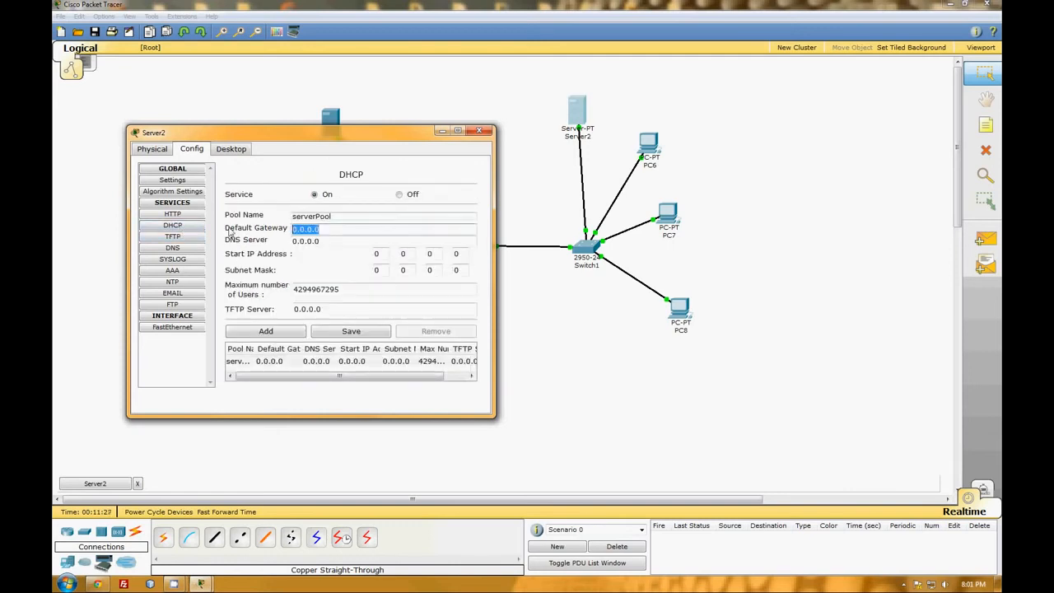
{"action": "type", "text": "192.168.251.254"}
{"action": "left_click_drag", "start_coordinate": [329, 241], "coordinate": [276, 239]}
{"action": "type", "text": "192.16"}
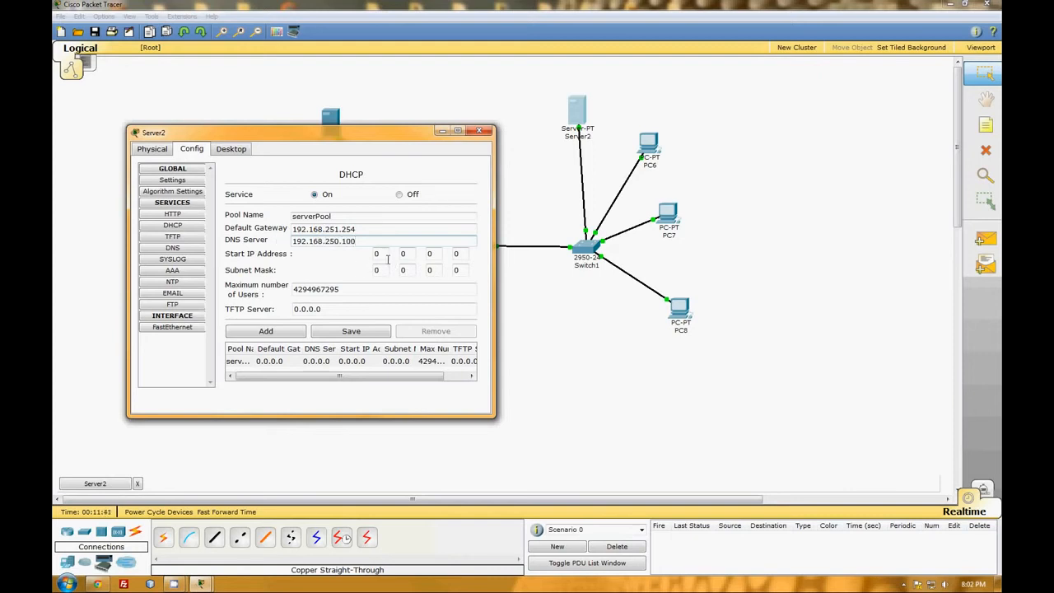
Set the start IP address of Server2's DHCP pool to 0.0.0.2 with subnet mask 255.255.255.0 and save the pool.
{"action": "left_click", "coordinate": [462, 253]}
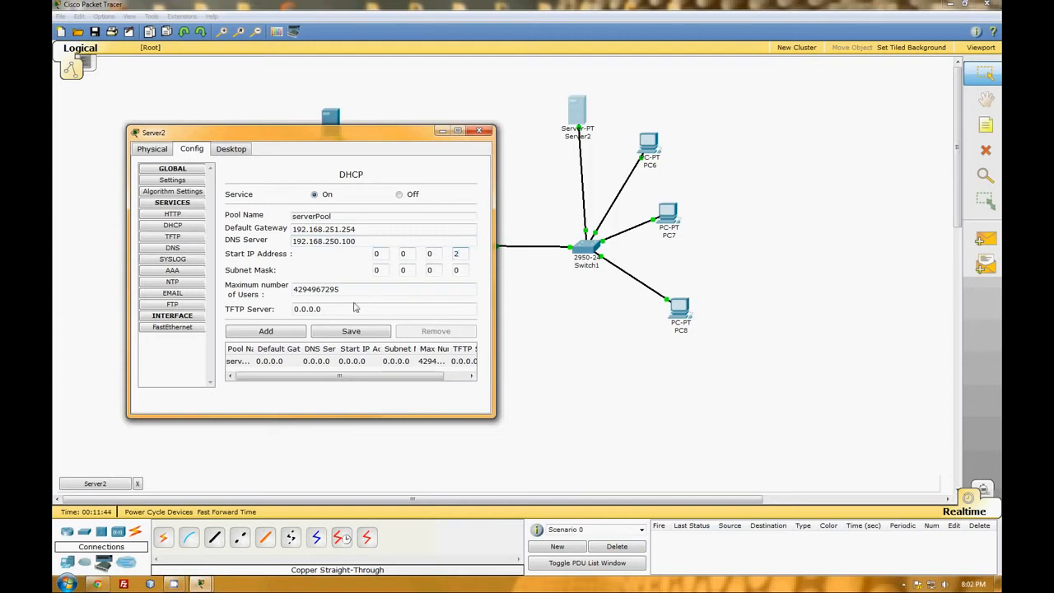
{"action": "left_click", "coordinate": [387, 271]}
{"action": "type", "text": "25"}
{"action": "left_click", "coordinate": [403, 254]}
{"action": "left_click", "coordinate": [386, 253]}
{"action": "key", "text": "Tab"}
{"action": "left_click", "coordinate": [338, 331]}
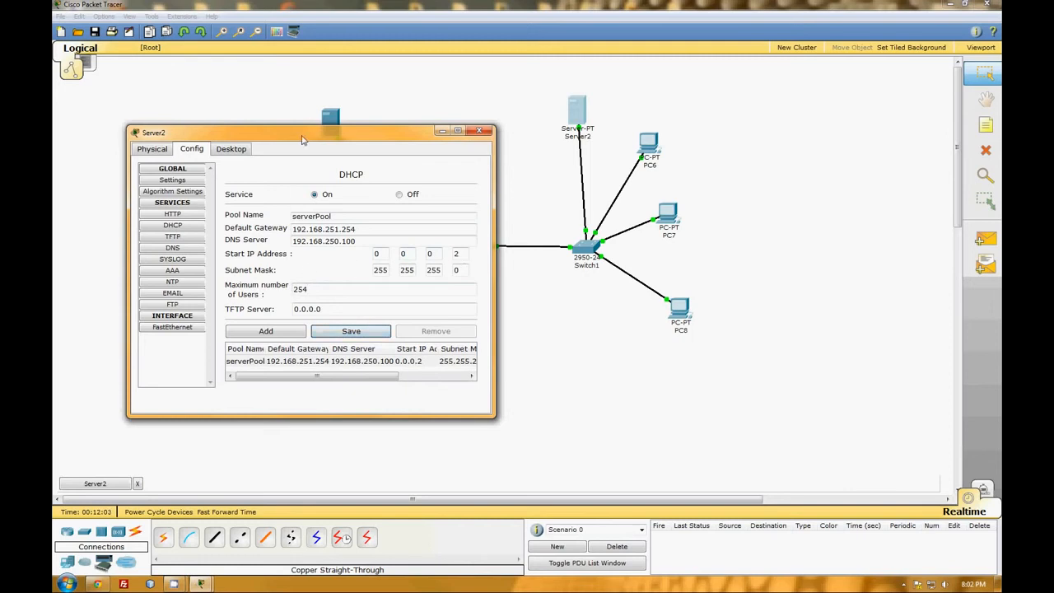
In Server2's IP configuration, assign the static address 192.168.251.100 with subnet mask 255.255.255.0.
{"action": "left_click_drag", "start_coordinate": [303, 134], "coordinate": [307, 141]}
{"action": "left_click", "coordinate": [237, 157]}
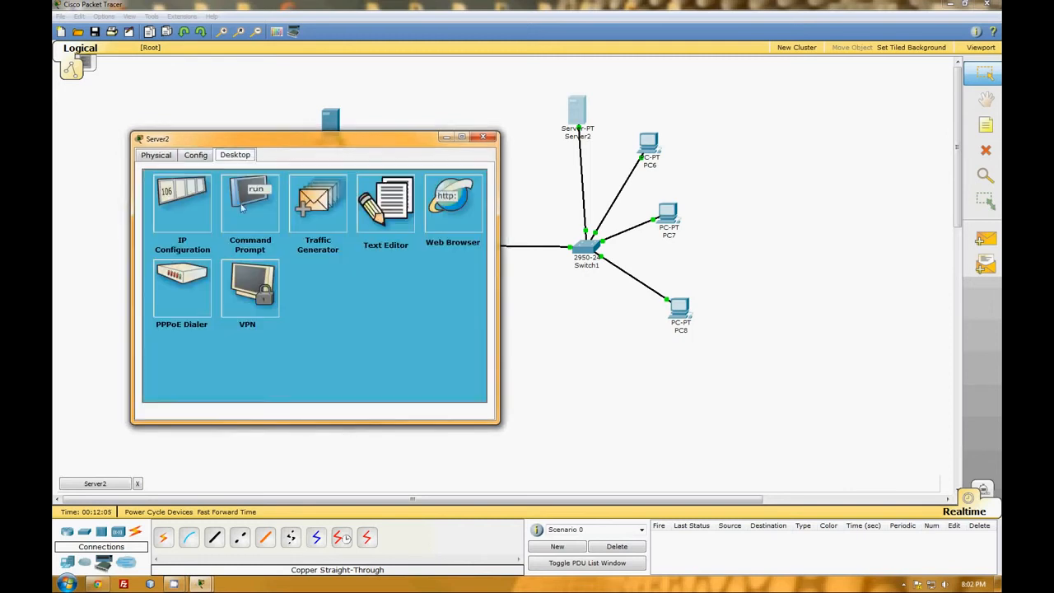
{"action": "left_click", "coordinate": [193, 200]}
{"action": "left_click", "coordinate": [261, 264]}
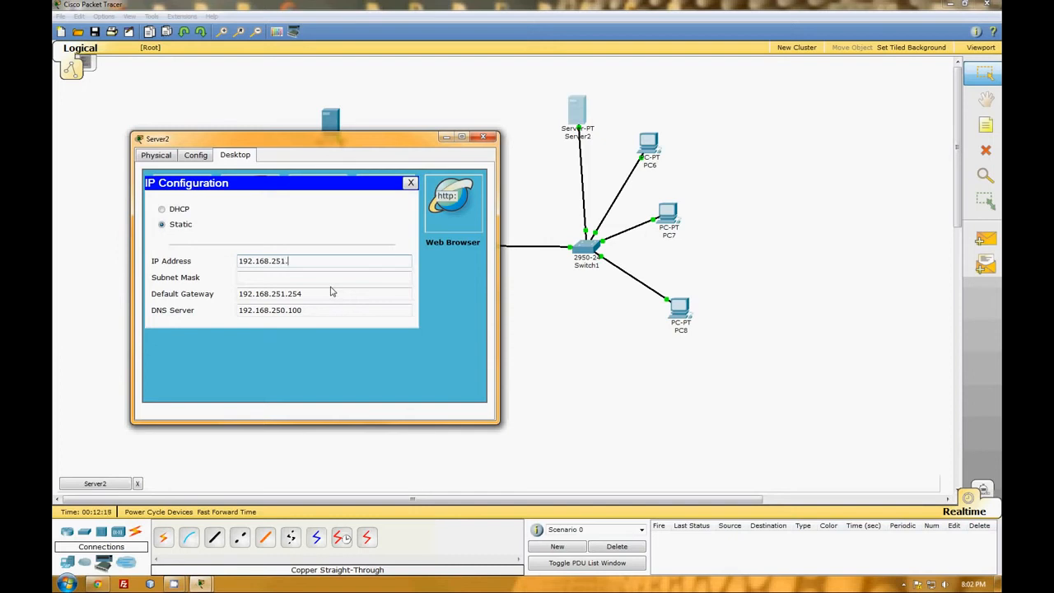
{"action": "left_click", "coordinate": [319, 281]}
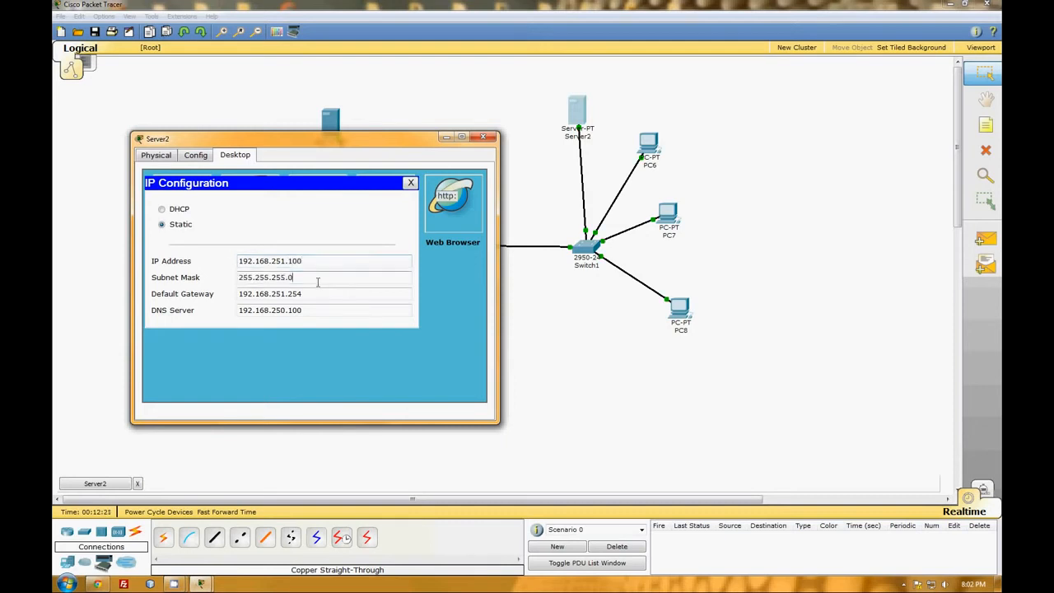
Change the start IP address of Server2's DHCP pool to 192.168.251.2, save the pool and close the Server2 window.
{"action": "left_click", "coordinate": [156, 157]}
{"action": "left_click", "coordinate": [195, 160]}
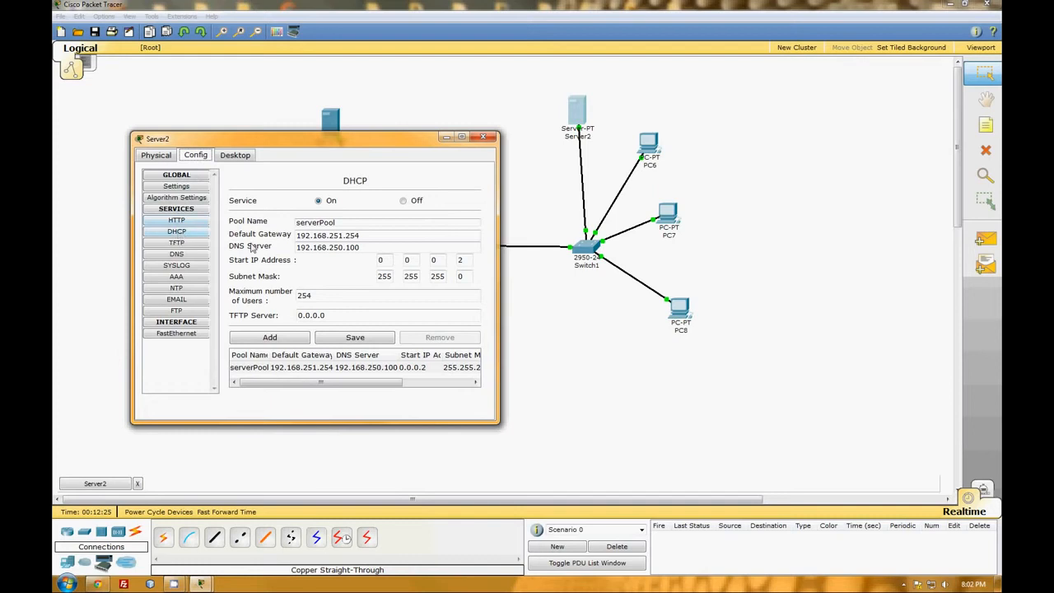
{"action": "left_click", "coordinate": [186, 234]}
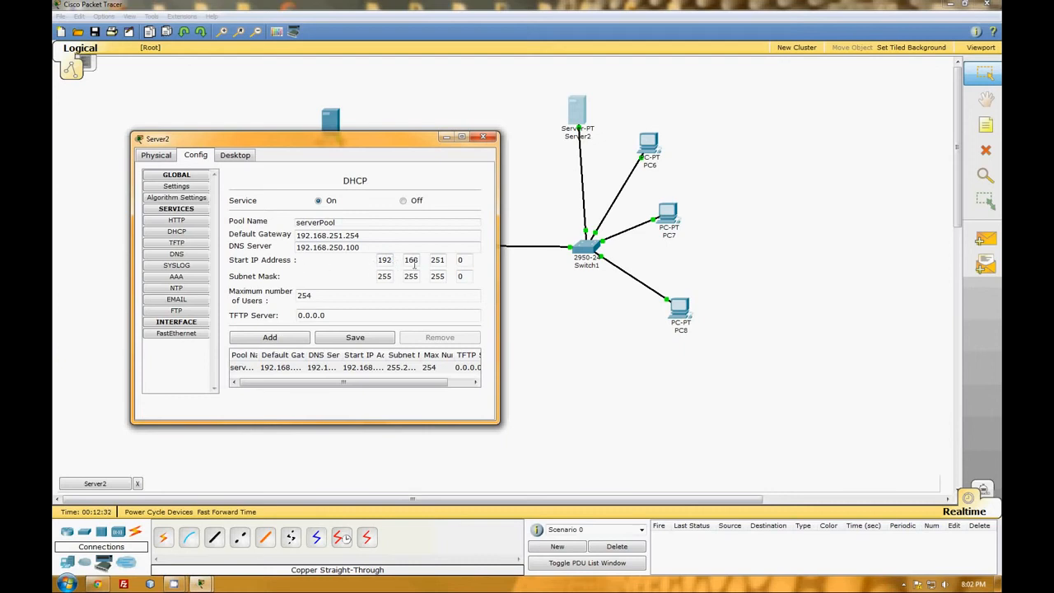
{"action": "left_click_drag", "start_coordinate": [466, 260], "coordinate": [447, 258]}
{"action": "left_click", "coordinate": [346, 339]}
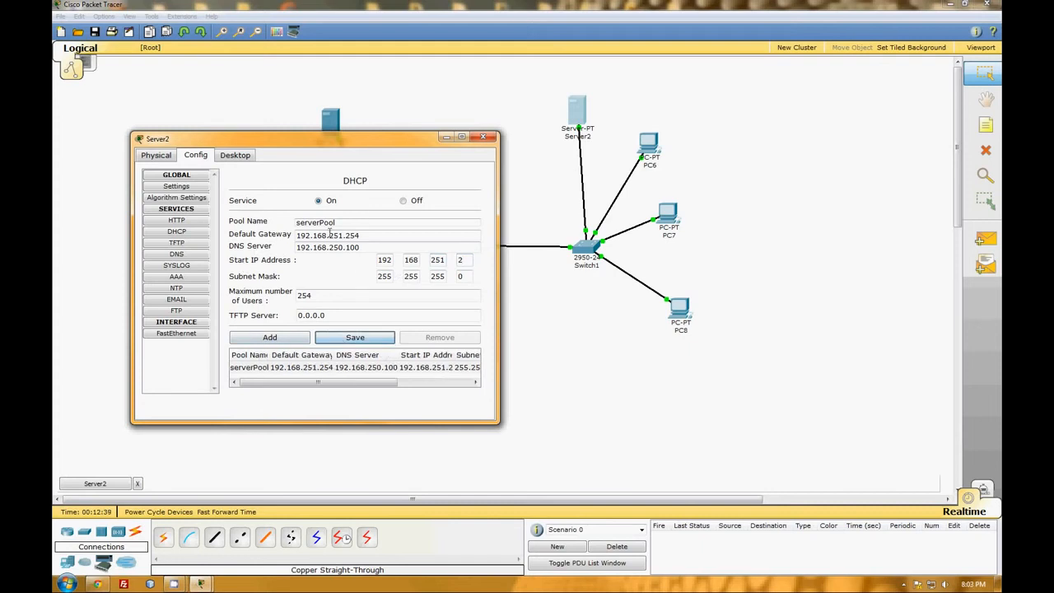
{"action": "left_click", "coordinate": [235, 155]}
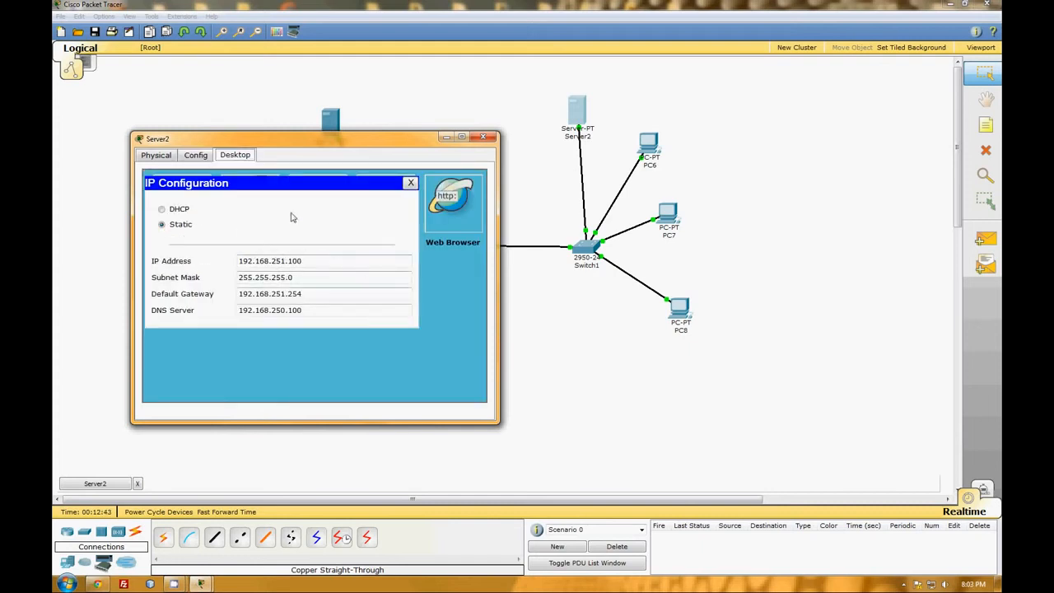
{"action": "left_click", "coordinate": [156, 155]}
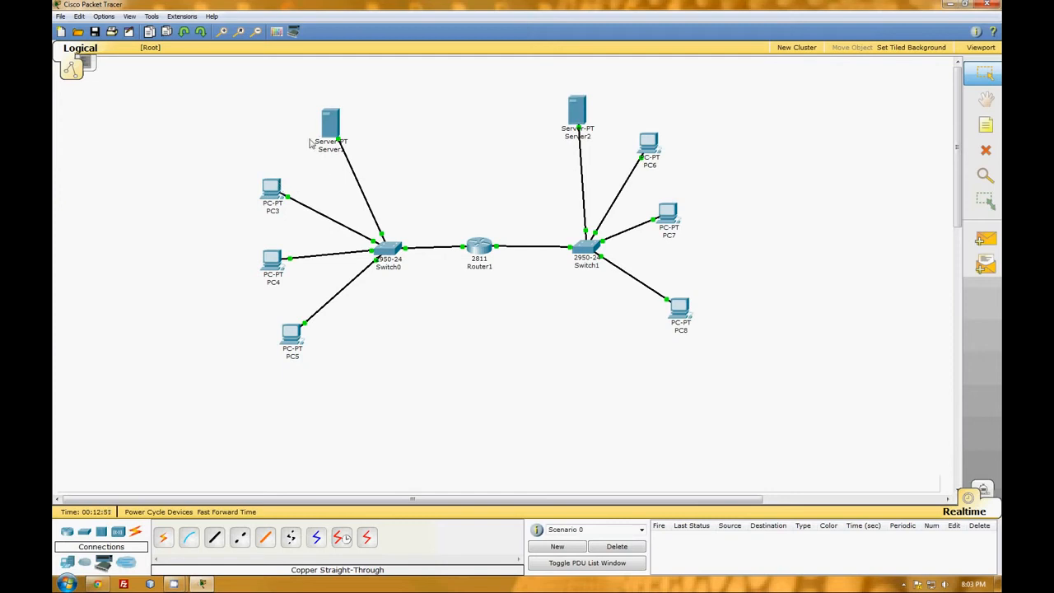
Set PC3's IP configuration to DHCP and close the PC3 window.
{"action": "double_click", "coordinate": [271, 187]}
{"action": "left_click_drag", "start_coordinate": [371, 91], "coordinate": [608, 141]}
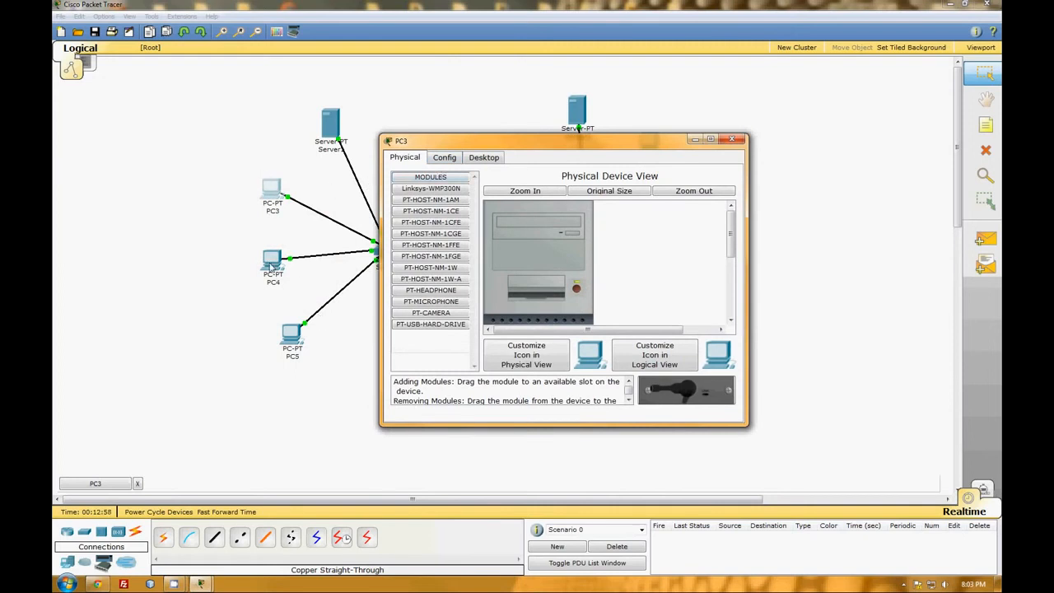
{"action": "left_click", "coordinate": [485, 158]}
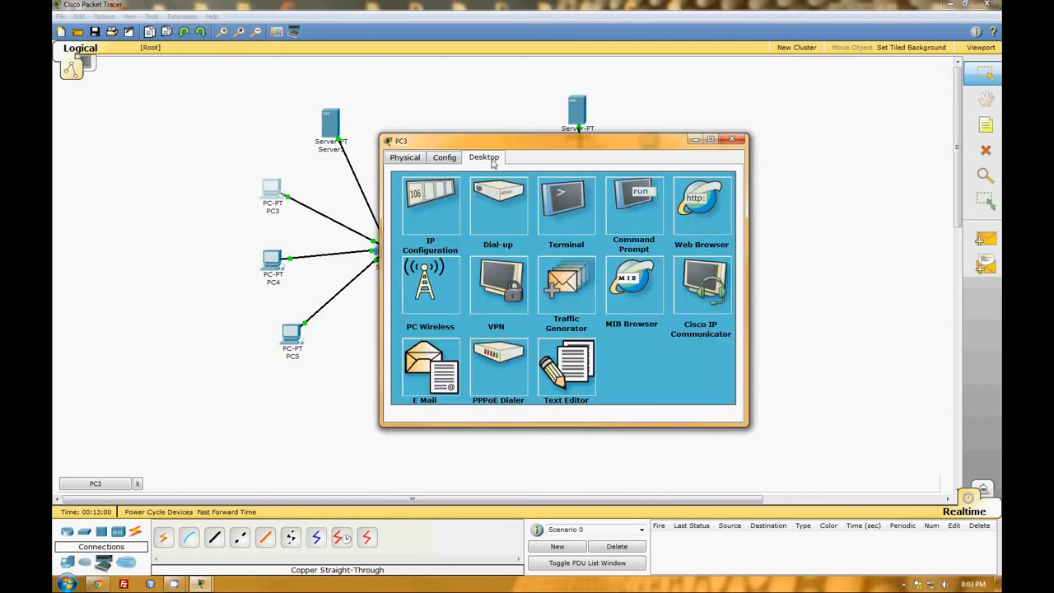
{"action": "left_click", "coordinate": [432, 212]}
{"action": "left_click", "coordinate": [416, 212]}
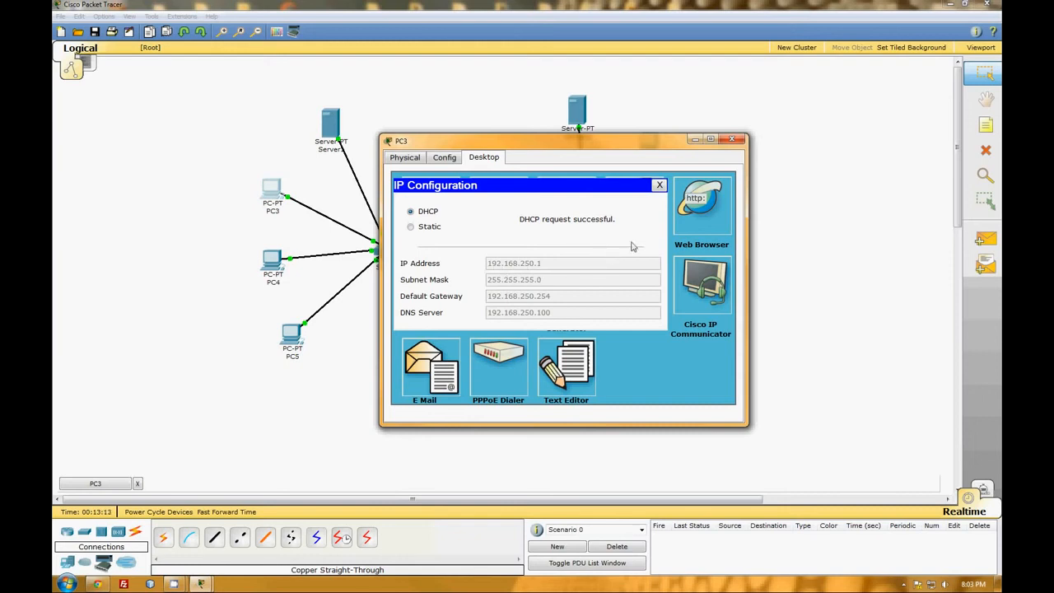
{"action": "left_click", "coordinate": [658, 185]}
{"action": "left_click", "coordinate": [731, 139]}
Change the start IP address of Server1's DHCP pool to 192.168.250.2, save the pool and close the Server1 window.
{"action": "left_click", "coordinate": [330, 124]}
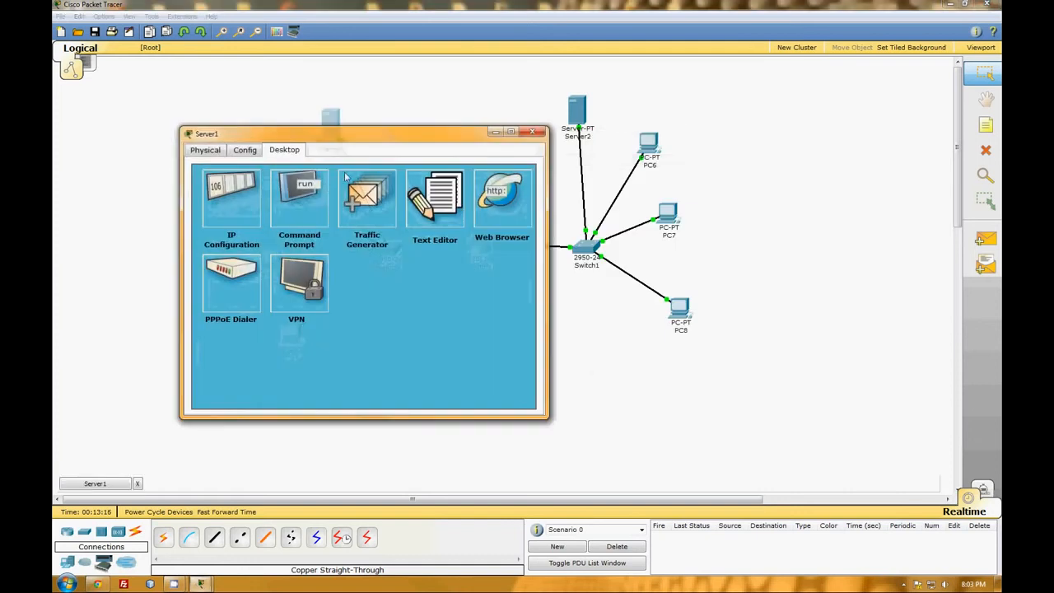
{"action": "left_click", "coordinate": [230, 196]}
{"action": "left_click", "coordinate": [206, 150]}
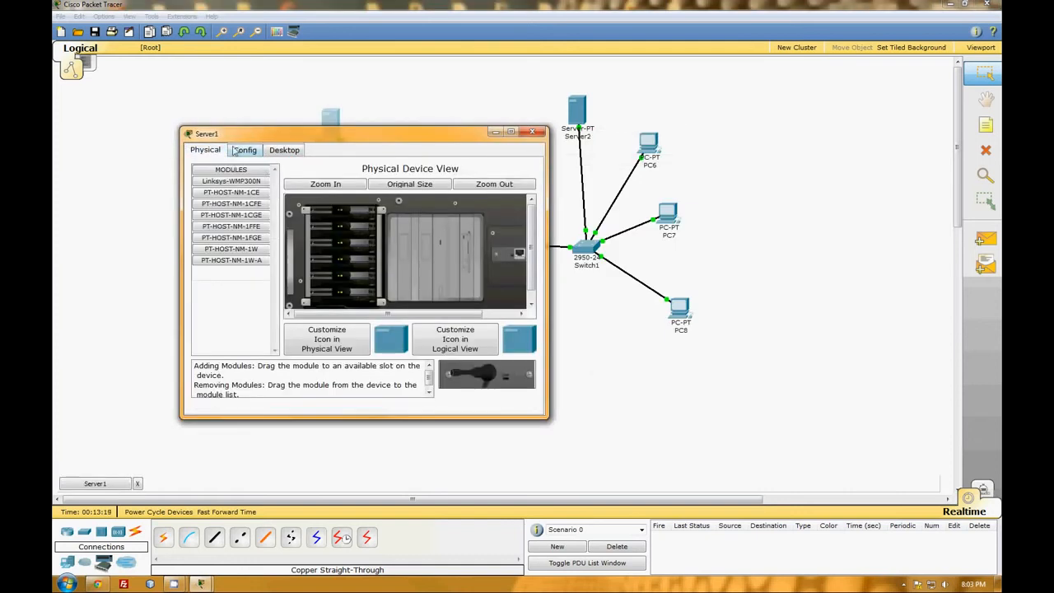
{"action": "left_click", "coordinate": [245, 155]}
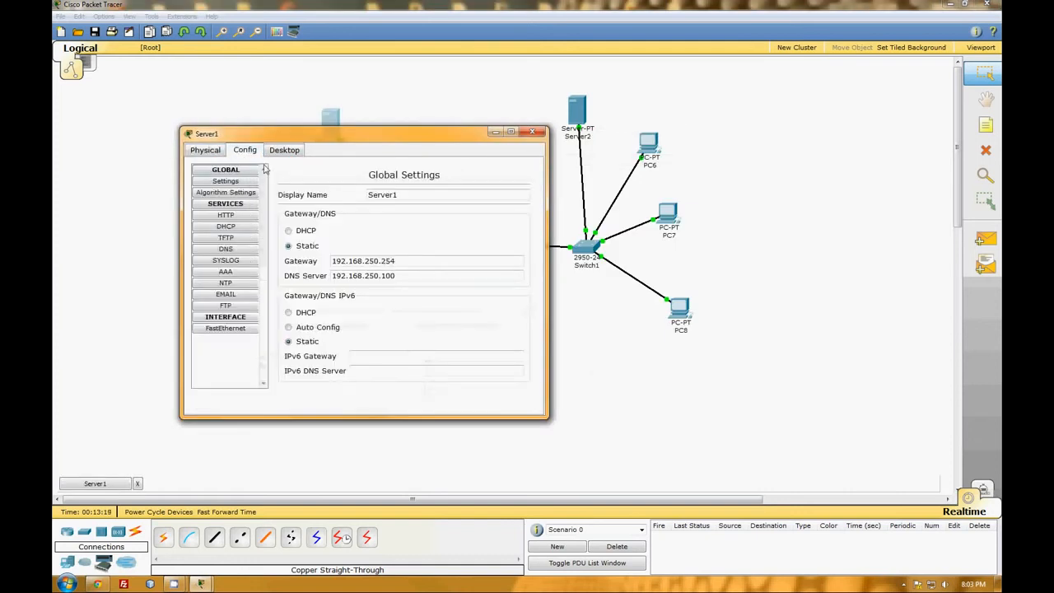
{"action": "left_click", "coordinate": [231, 229]}
{"action": "double_click", "coordinate": [510, 255]}
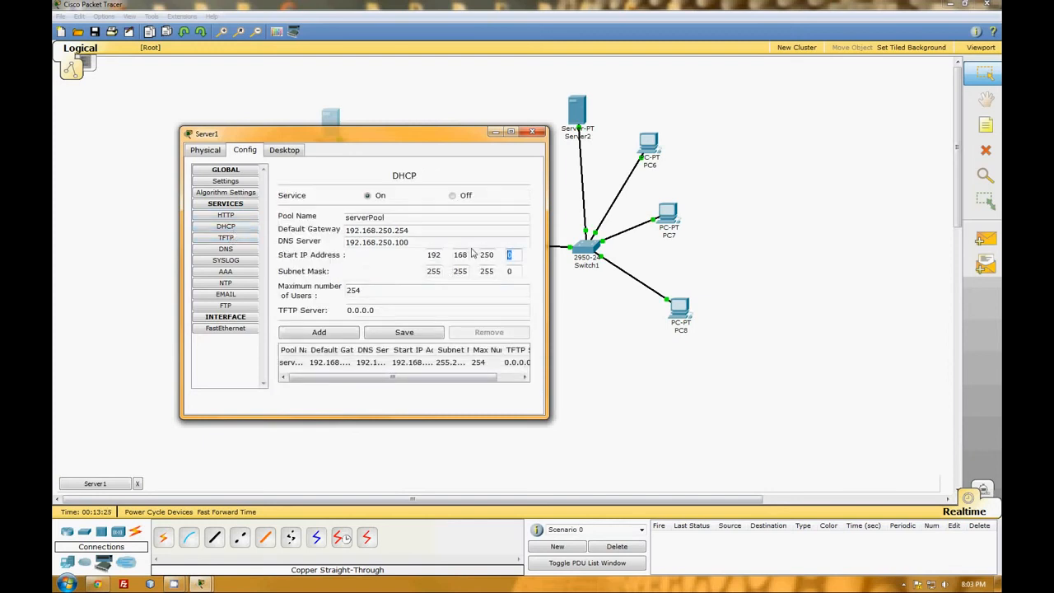
{"action": "type", "text": "2"}
{"action": "left_click", "coordinate": [398, 334]}
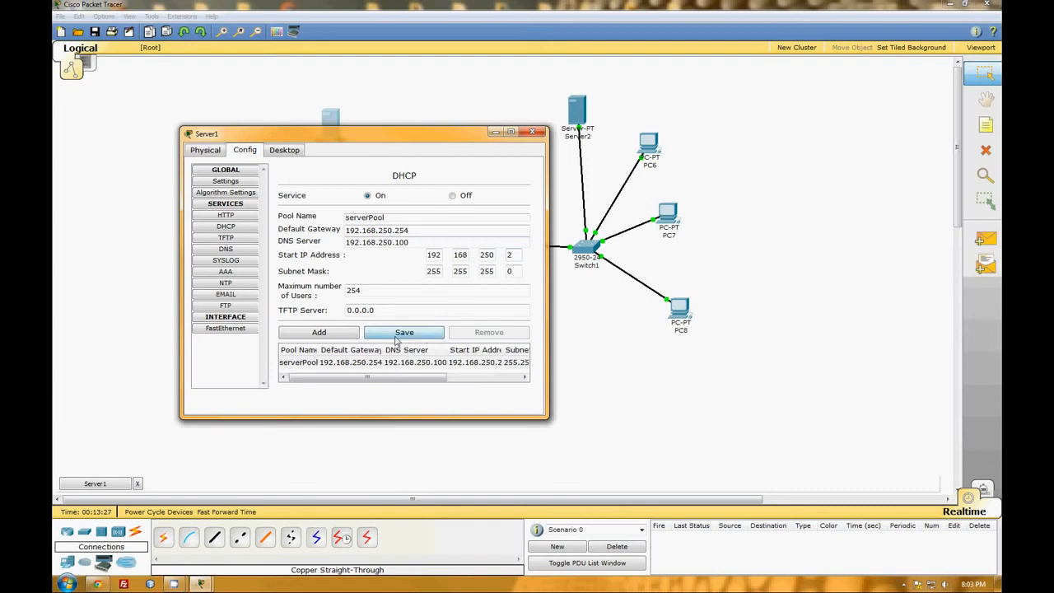
{"action": "left_click", "coordinate": [532, 132]}
Renew PC3's DHCP address by switching its IP configuration to Static and back to DHCP.
{"action": "left_click", "coordinate": [272, 192]}
{"action": "left_click", "coordinate": [148, 112]}
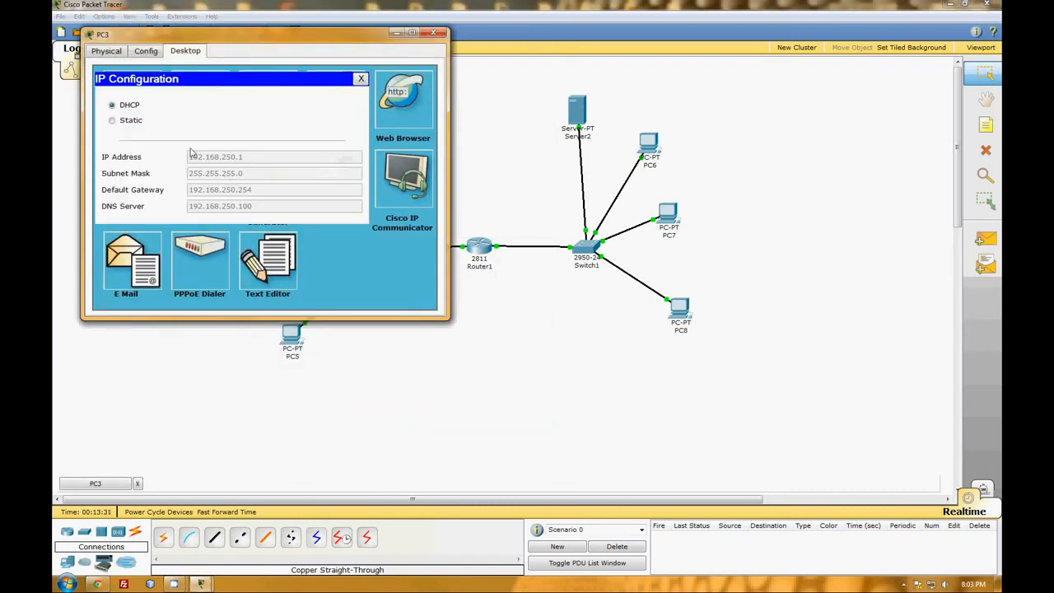
{"action": "left_click", "coordinate": [129, 122]}
{"action": "left_click", "coordinate": [129, 107]}
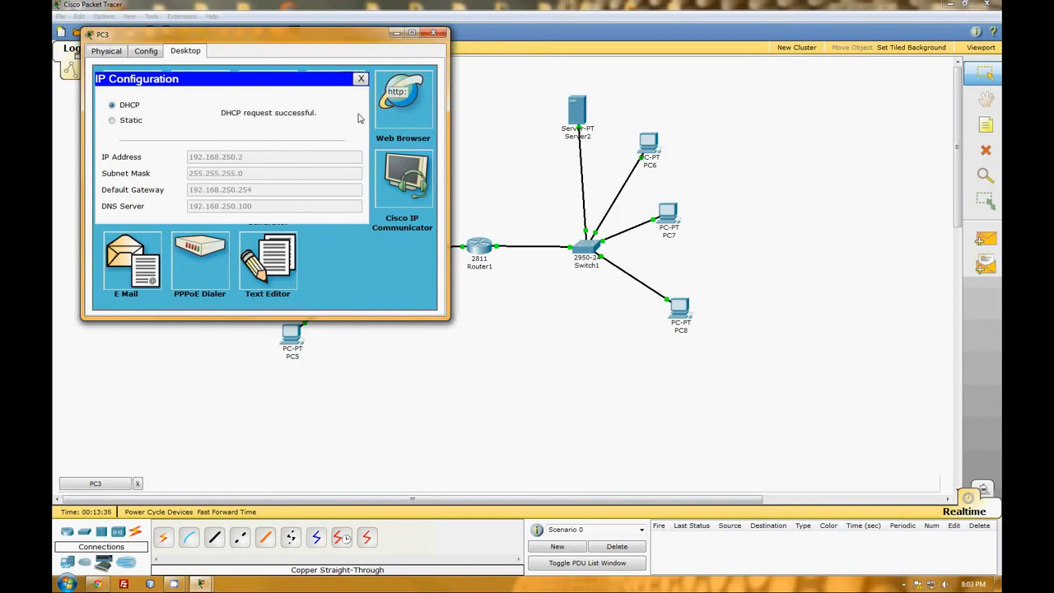
{"action": "left_click", "coordinate": [363, 79]}
{"action": "left_click", "coordinate": [433, 33]}
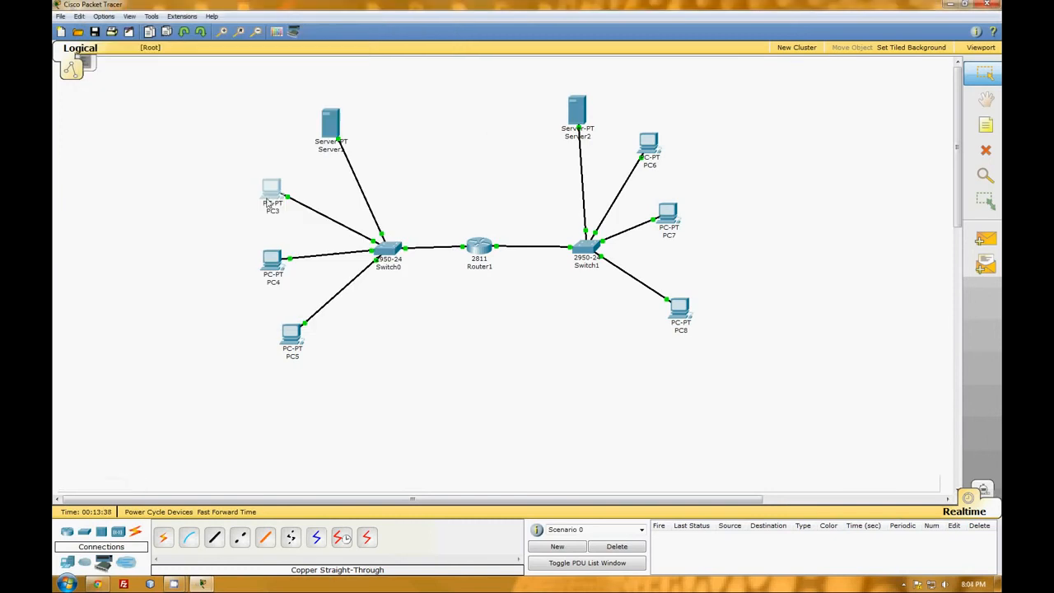
Set PC4's IP configuration to DHCP and close the PC4 window.
{"action": "left_click", "coordinate": [262, 270]}
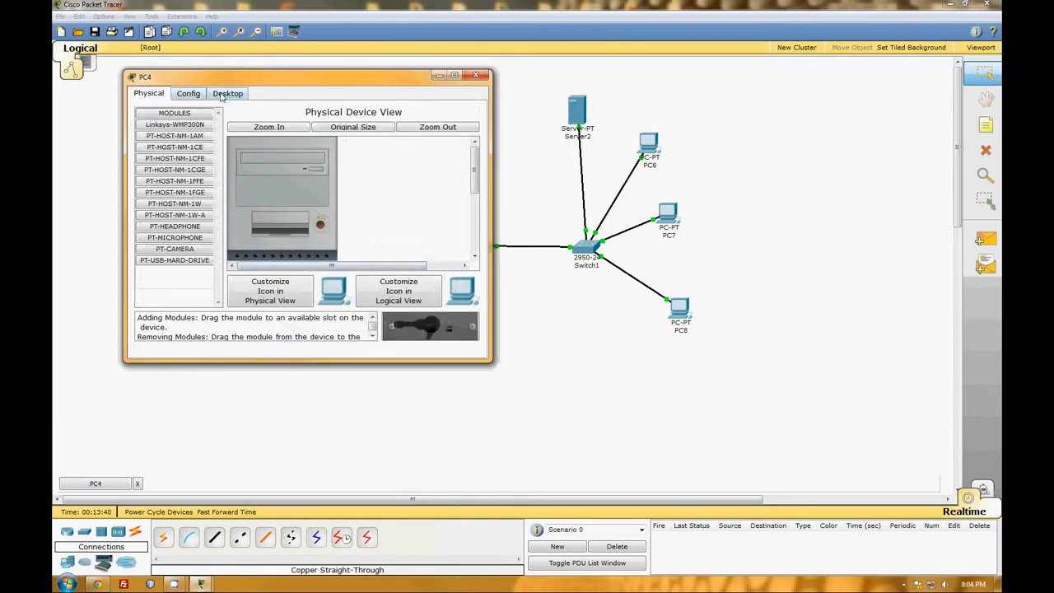
{"action": "left_click", "coordinate": [227, 93]}
{"action": "left_click", "coordinate": [174, 165]}
{"action": "left_click", "coordinate": [172, 149]}
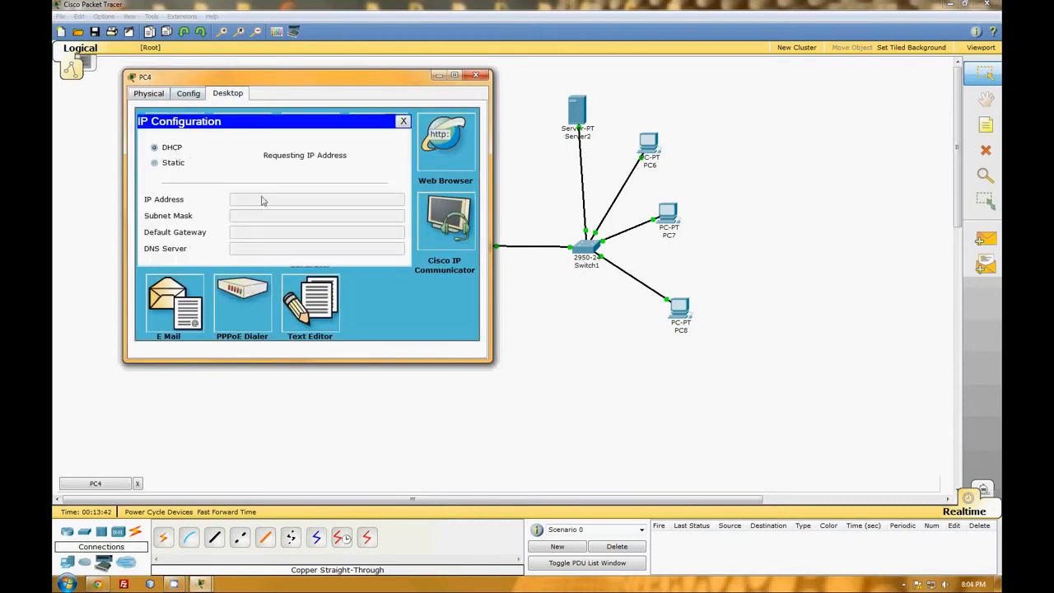
{"action": "left_click", "coordinate": [403, 122]}
{"action": "left_click", "coordinate": [475, 75]}
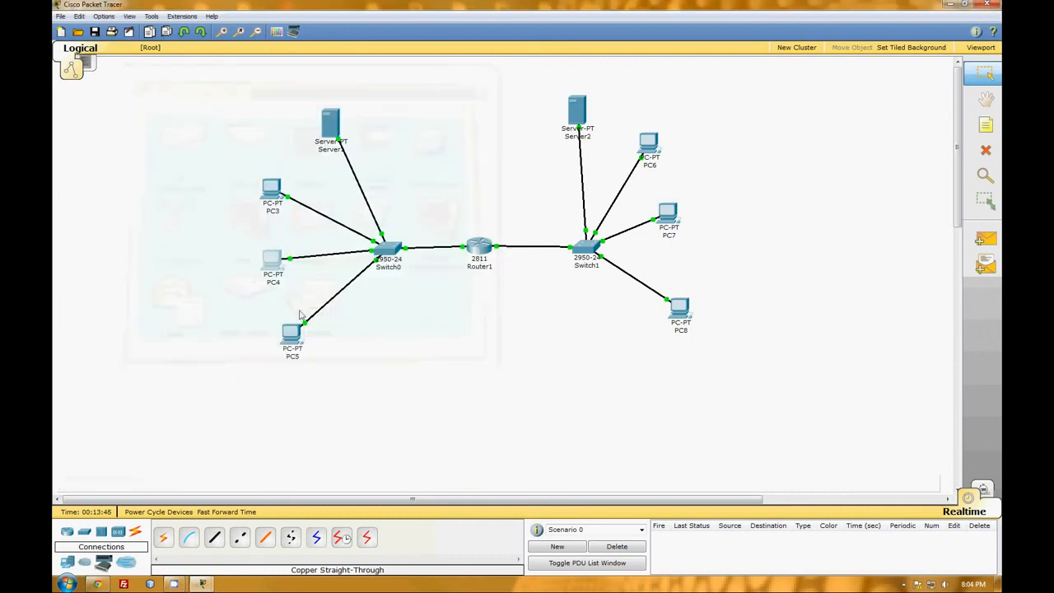
Set PC5's IP configuration to DHCP and close the PC5 window.
{"action": "left_click", "coordinate": [300, 333]}
{"action": "left_click", "coordinate": [273, 138]}
{"action": "left_click", "coordinate": [237, 192]}
{"action": "left_click", "coordinate": [213, 190]}
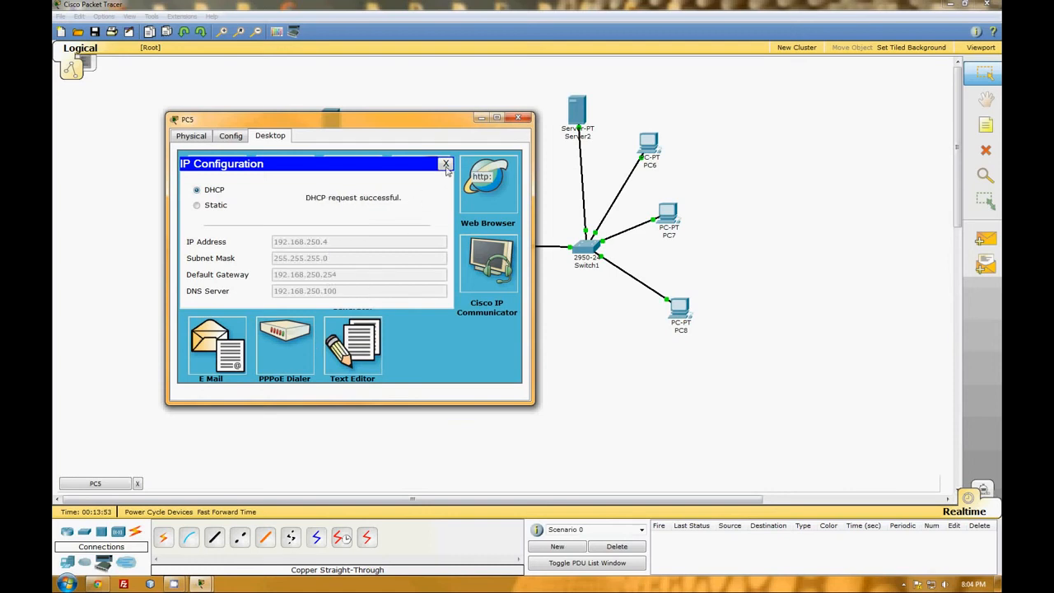
{"action": "left_click", "coordinate": [445, 164]}
{"action": "left_click", "coordinate": [518, 117]}
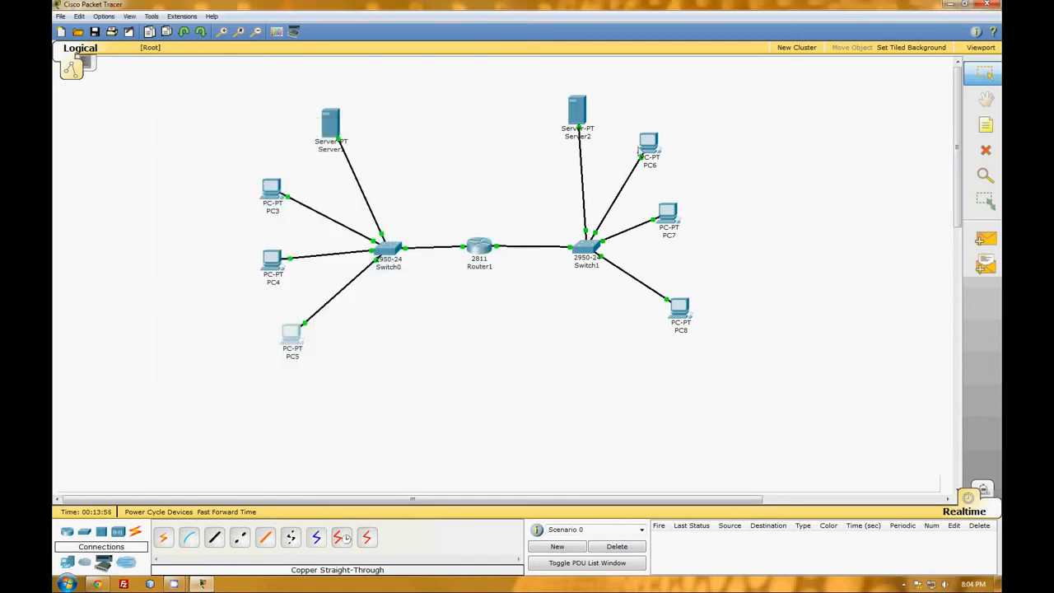
Set PC6's IP configuration to DHCP and close the PC6 window.
{"action": "left_click", "coordinate": [649, 146]}
{"action": "left_click", "coordinate": [171, 37]}
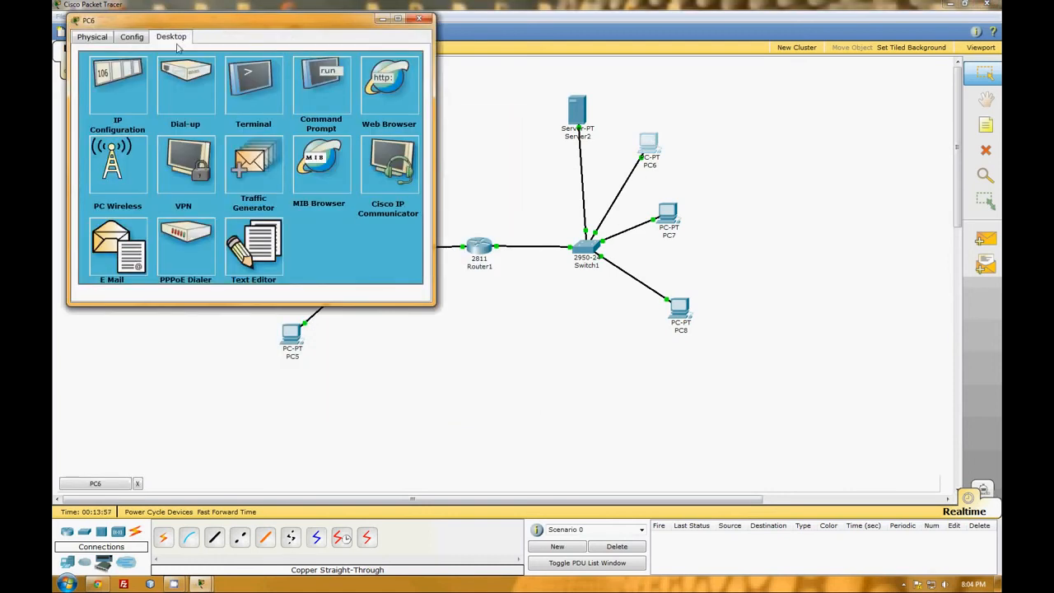
{"action": "left_click", "coordinate": [124, 81]}
{"action": "left_click", "coordinate": [122, 91]}
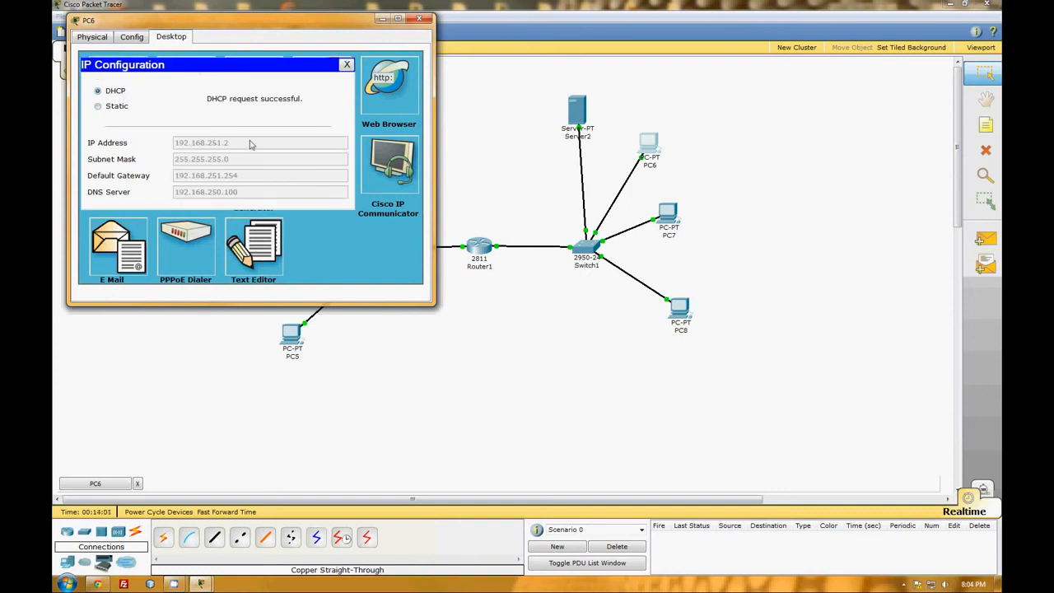
{"action": "left_click", "coordinate": [347, 64]}
{"action": "left_click", "coordinate": [419, 18]}
Set PC7's IP configuration to DHCP and close the PC7 window.
{"action": "left_click", "coordinate": [667, 214]}
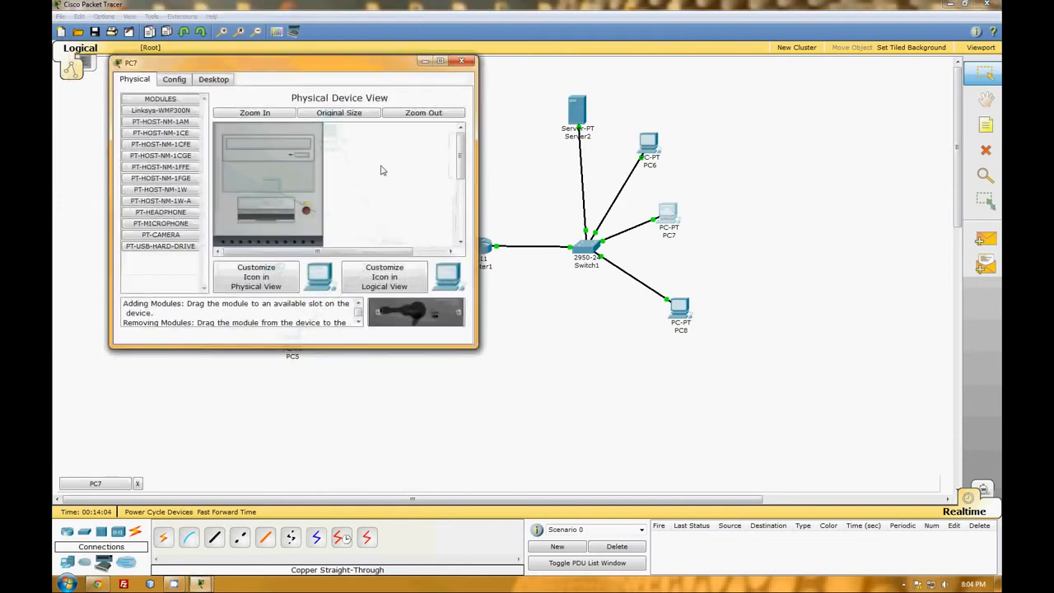
{"action": "left_click", "coordinate": [216, 80]}
{"action": "left_click", "coordinate": [154, 130]}
{"action": "left_click", "coordinate": [158, 133]}
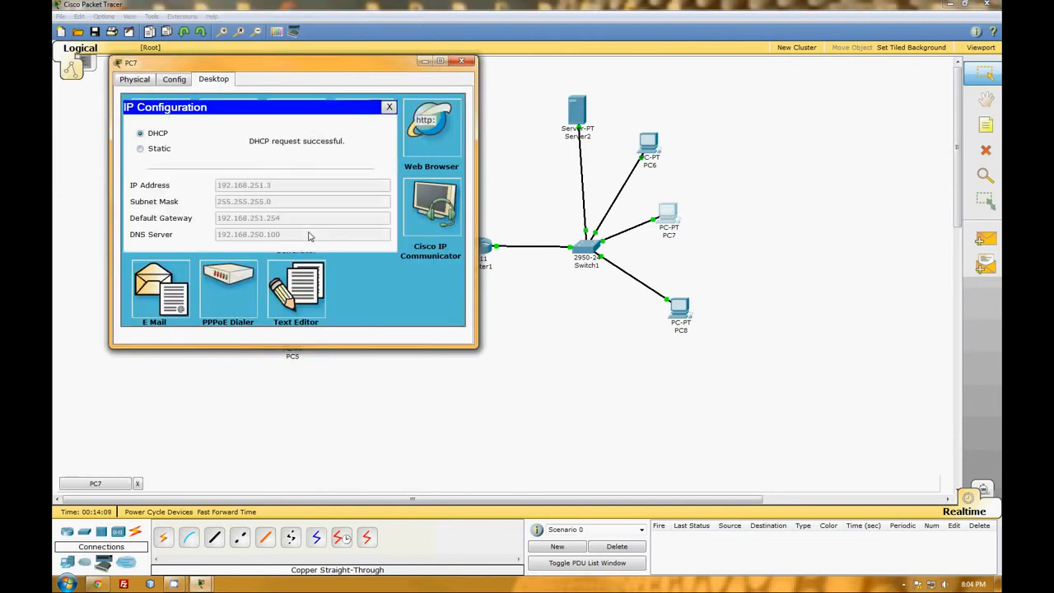
{"action": "left_click", "coordinate": [388, 108]}
{"action": "left_click", "coordinate": [462, 61]}
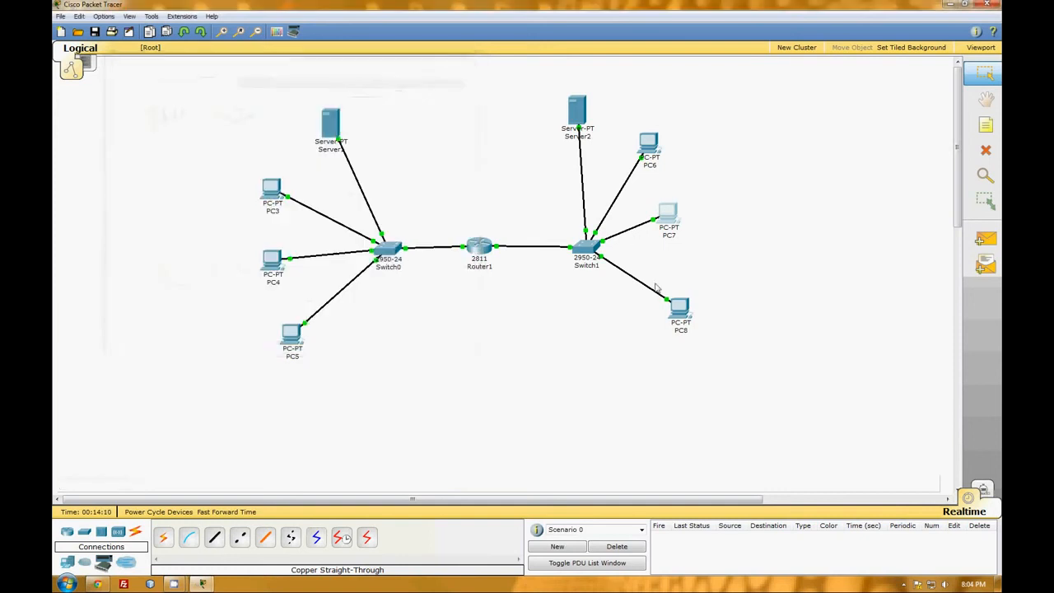
Set PC8's IP configuration to DHCP and close the PC8 window.
{"action": "left_click", "coordinate": [679, 308]}
{"action": "left_click", "coordinate": [257, 122]}
{"action": "left_click", "coordinate": [200, 168]}
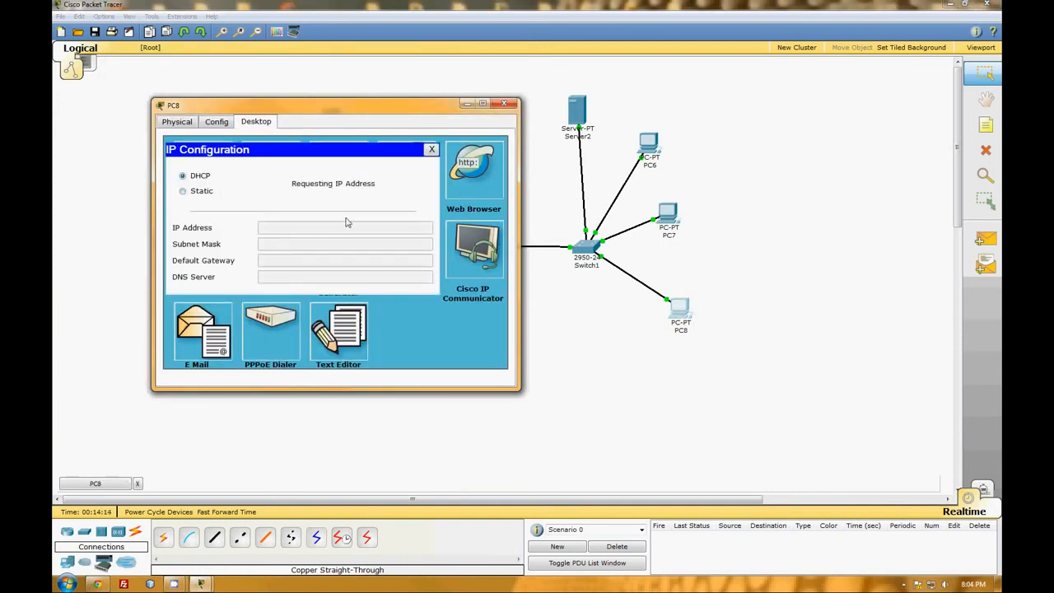
{"action": "left_click", "coordinate": [431, 149]}
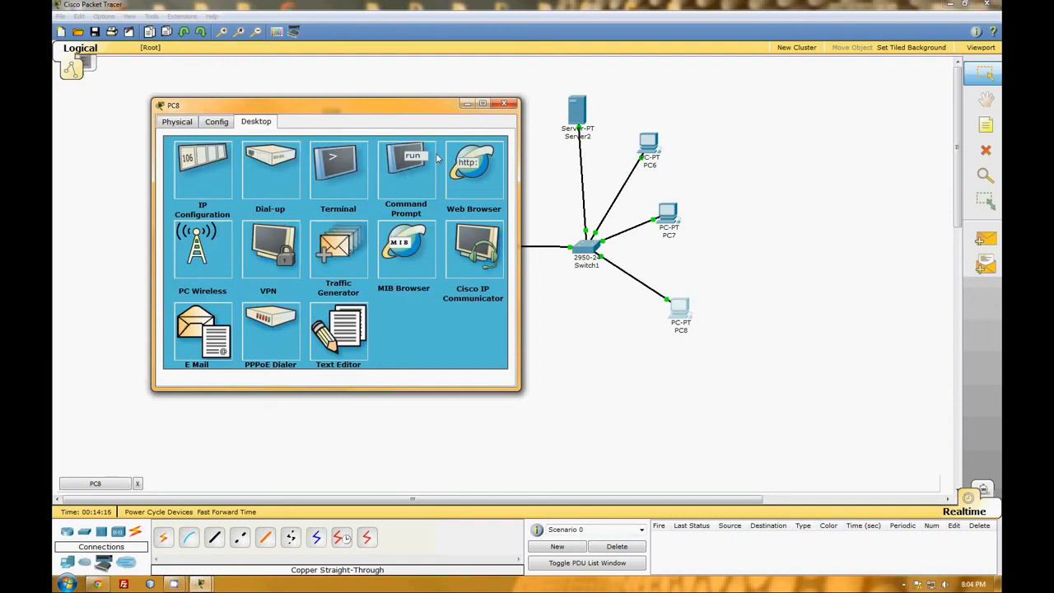
{"action": "left_click", "coordinate": [504, 104]}
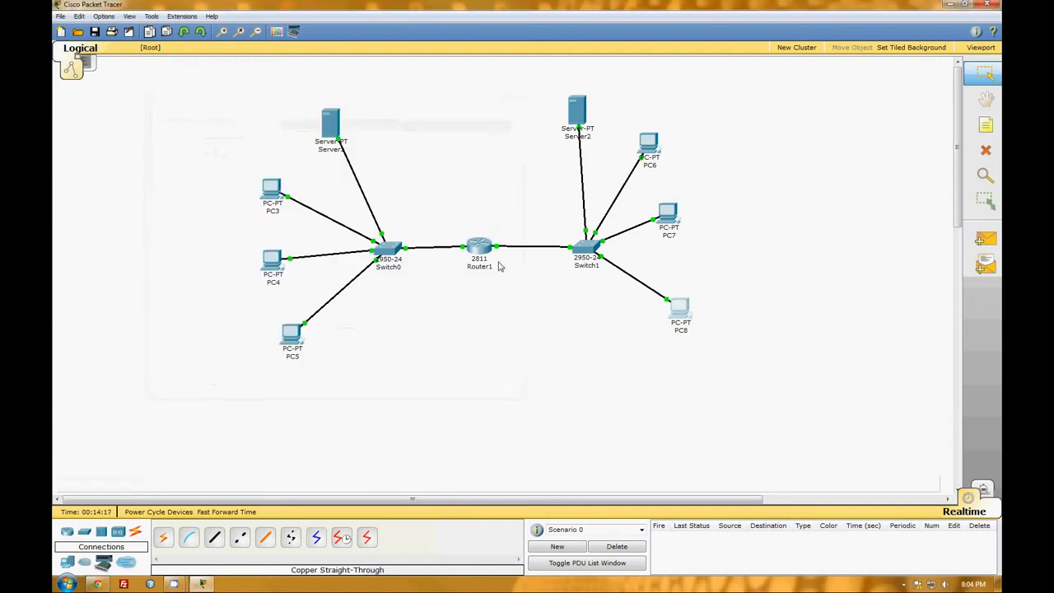
Check the IP address assigned to PC3 in its IP configuration and close the window.
{"action": "left_click", "coordinate": [274, 191]}
{"action": "left_click", "coordinate": [147, 92]}
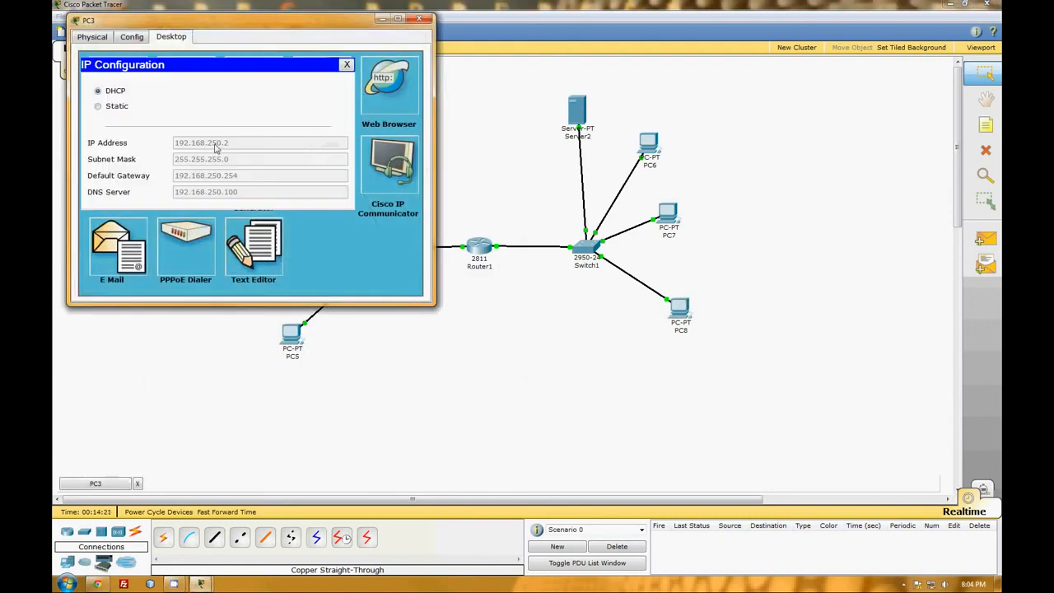
{"action": "left_click", "coordinate": [419, 19]}
Ping PC3 at 192.168.250.2 twice from PC8's command prompt and close the PC8 window.
{"action": "left_click", "coordinate": [677, 309]}
{"action": "left_click", "coordinate": [366, 132]}
{"action": "left_click_drag", "start_coordinate": [237, 63], "coordinate": [572, 98]}
{"action": "type", "text": "ping"}
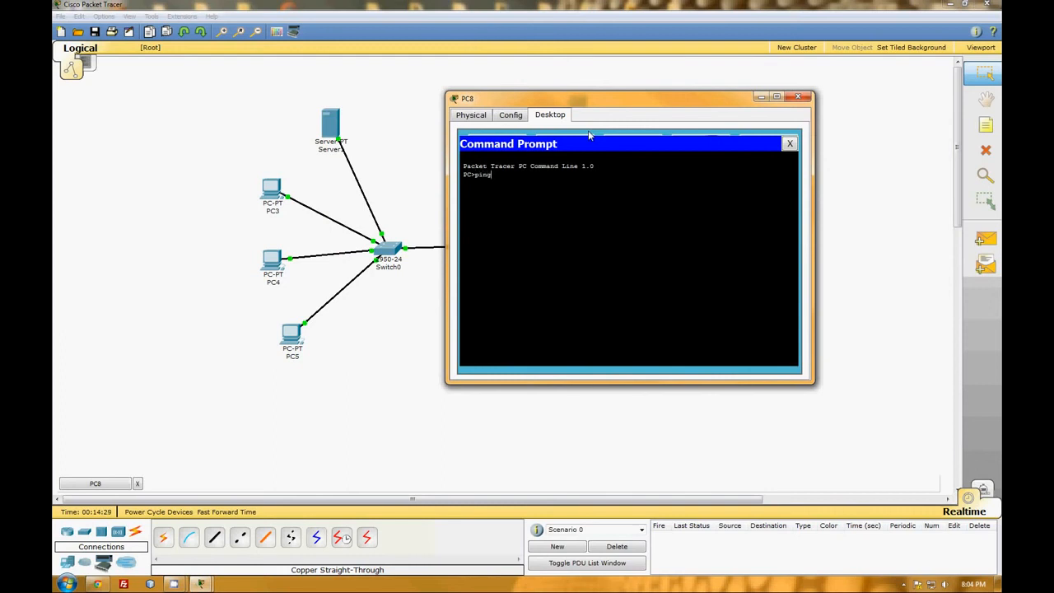
{"action": "type", "text": " 192.168.250.2"}
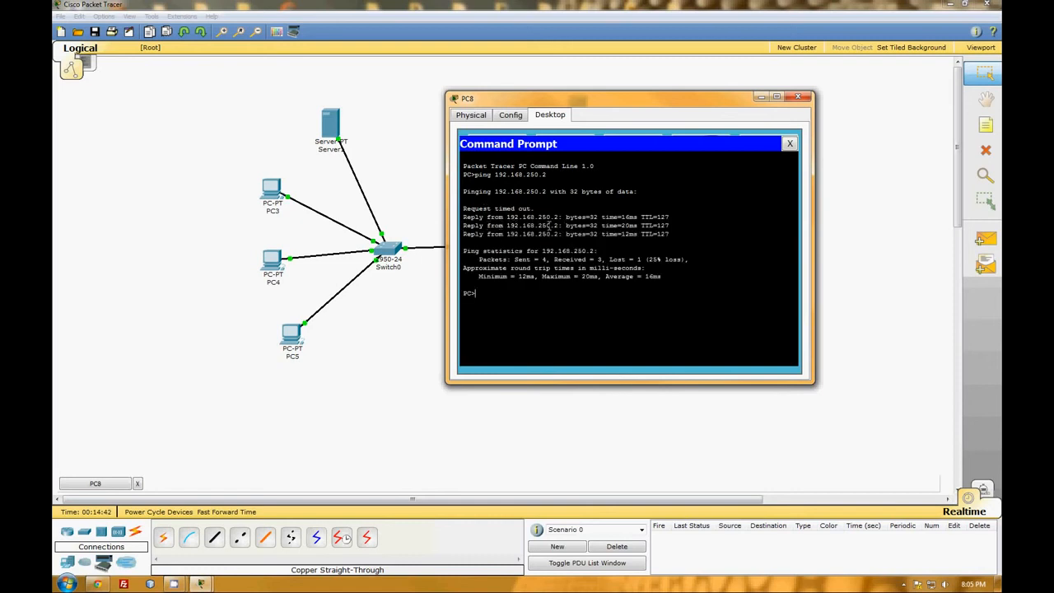
{"action": "key", "text": "Up"}
{"action": "key", "text": "Return"}
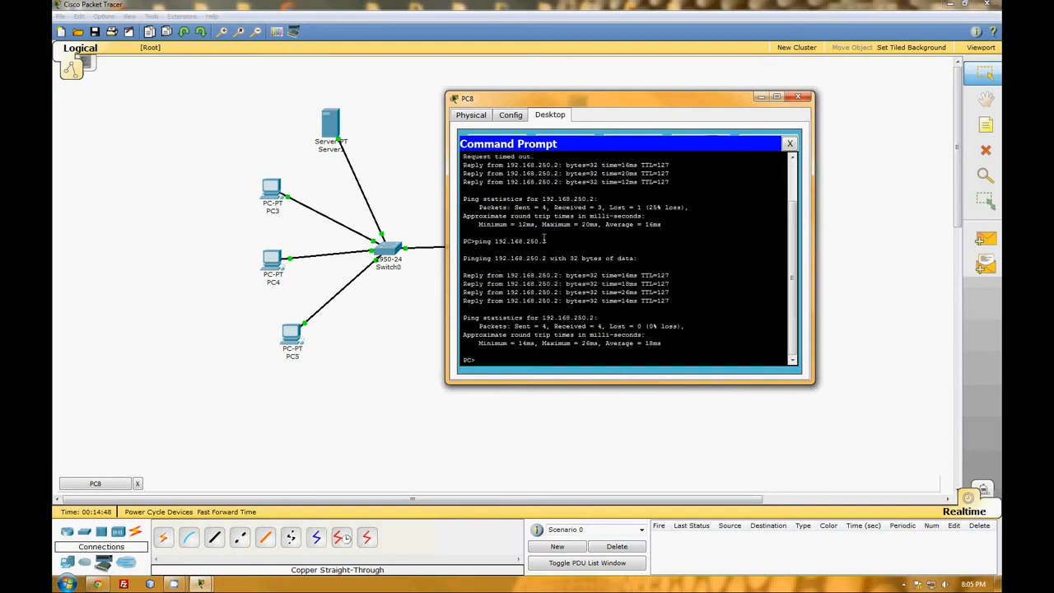
{"action": "left_click", "coordinate": [797, 97]}
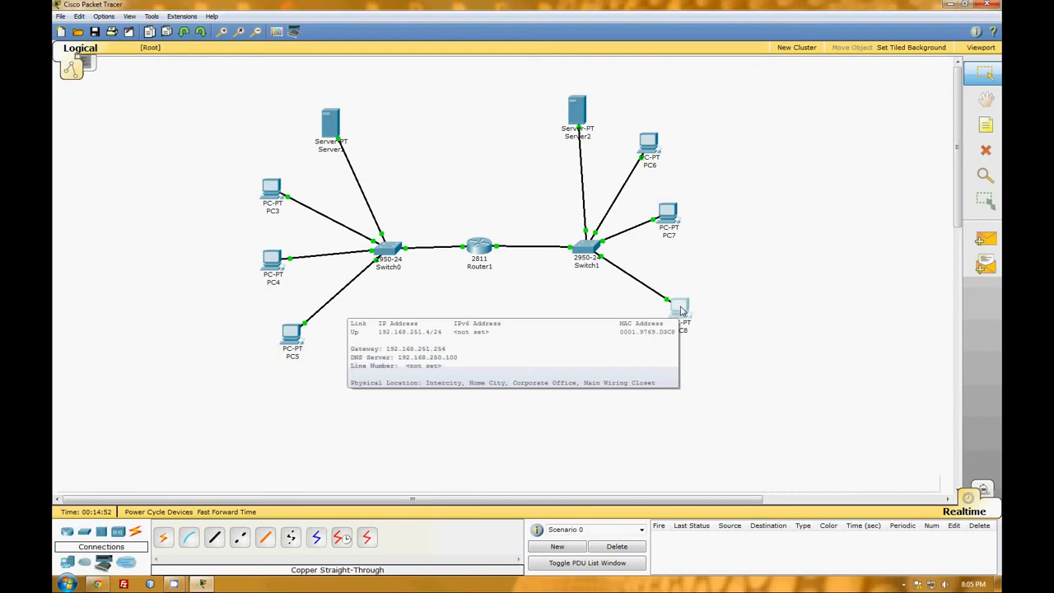
Check the IP address assigned to PC7 in its IP configuration and close the window.
{"action": "mouse_move", "coordinate": [267, 202]}
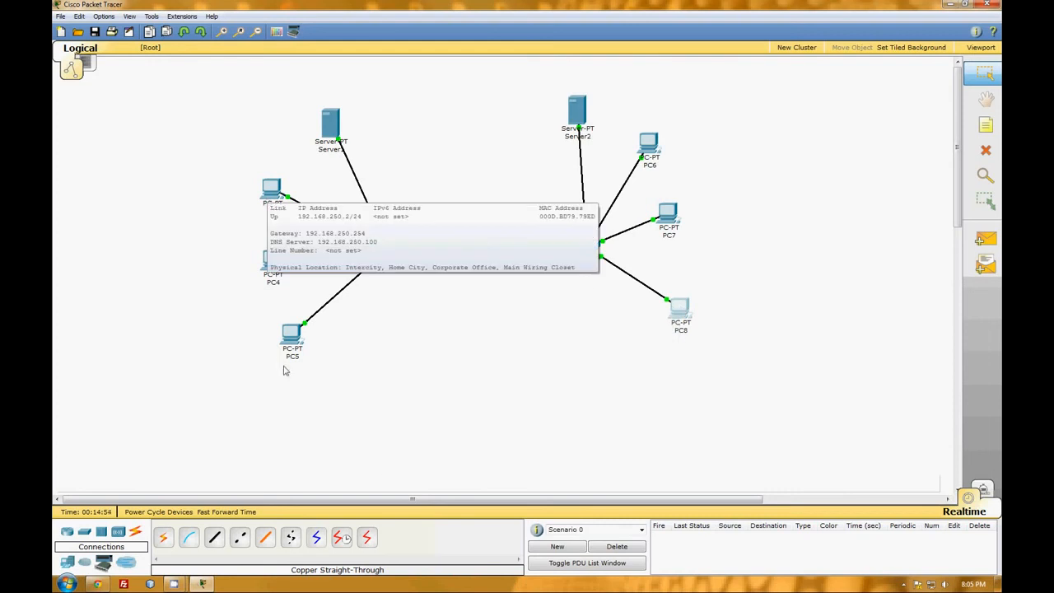
{"action": "left_click", "coordinate": [667, 218]}
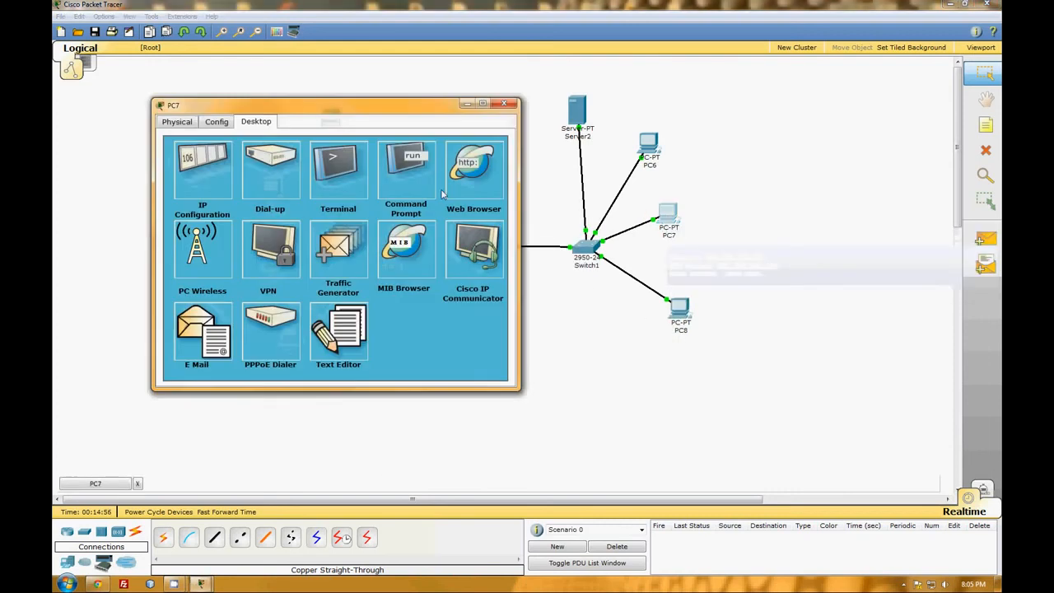
{"action": "left_click", "coordinate": [214, 169]}
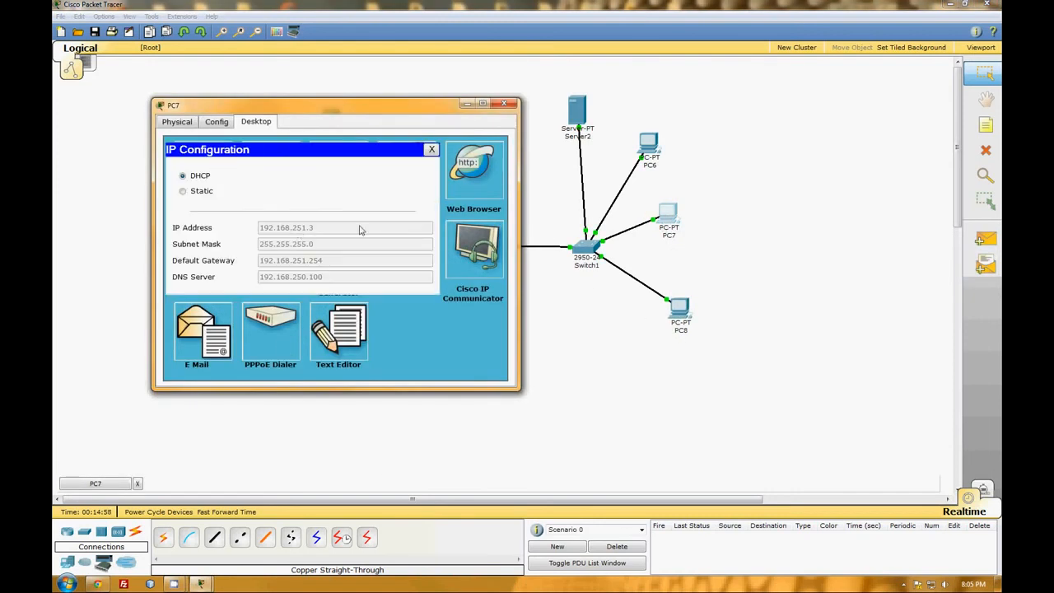
{"action": "left_click", "coordinate": [431, 150]}
{"action": "left_click", "coordinate": [500, 105]}
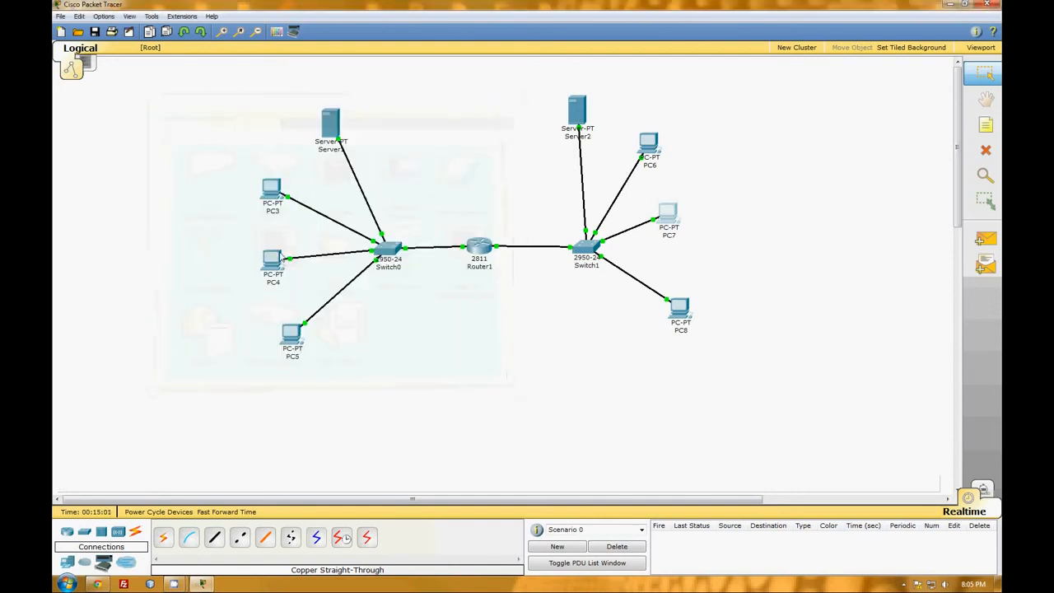
Ping PC7 at 192.168.251.3 twice from PC4's command prompt and close the PC4 window.
{"action": "left_click", "coordinate": [273, 247]}
{"action": "left_click", "coordinate": [324, 105]}
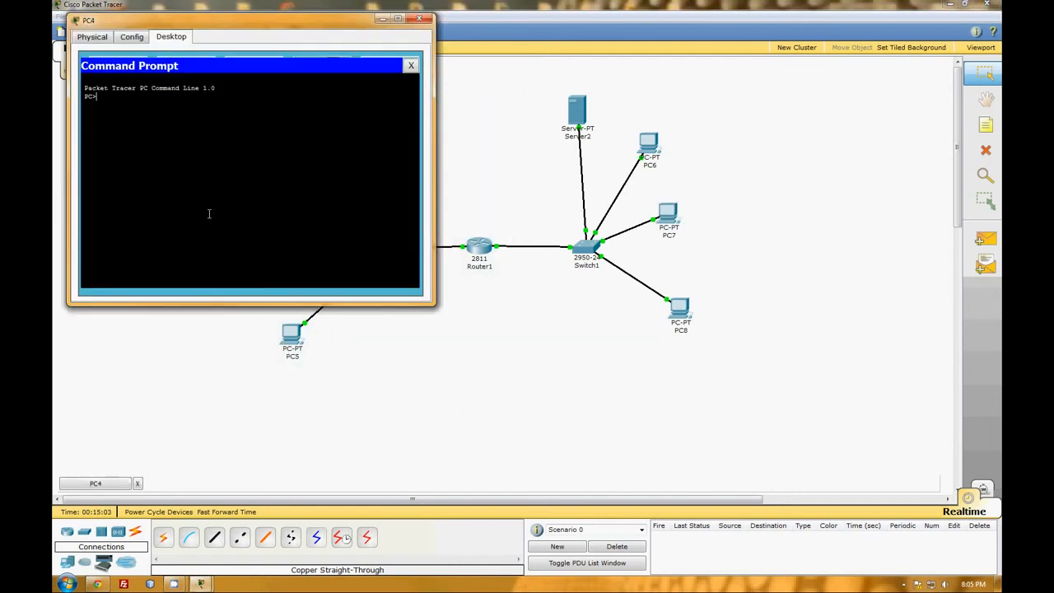
{"action": "type", "text": "ping 192.168.251.3"}
{"action": "key", "text": "Return"}
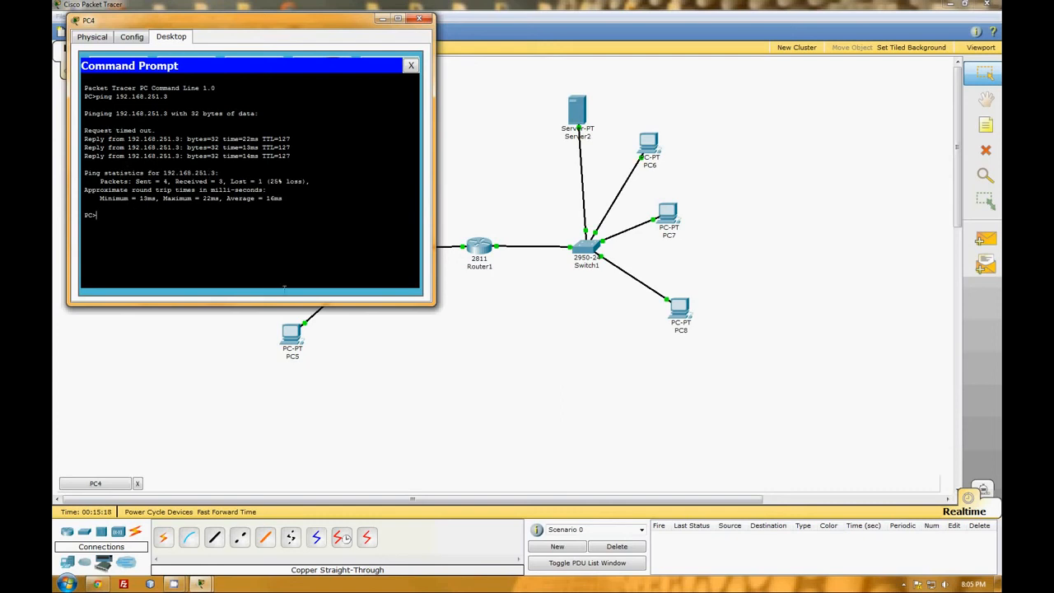
{"action": "key", "text": "Up"}
{"action": "key", "text": "Return"}
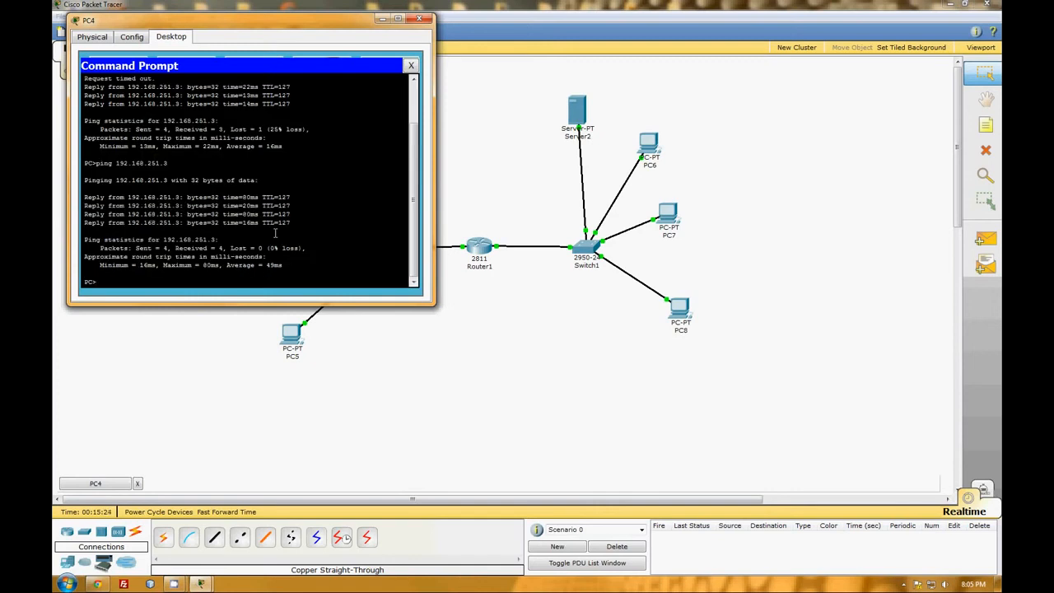
{"action": "left_click", "coordinate": [419, 18]}
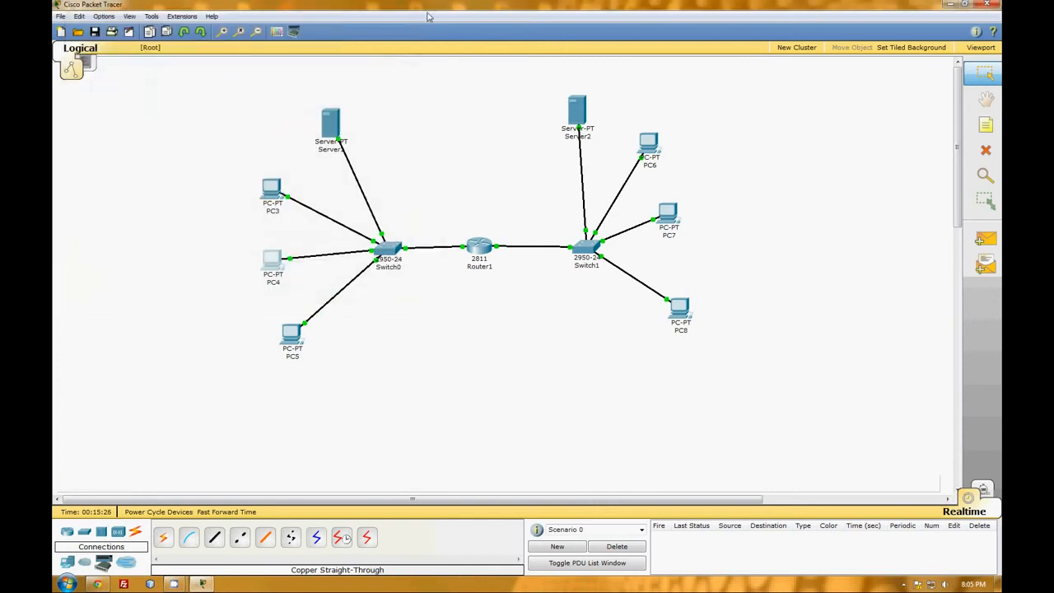